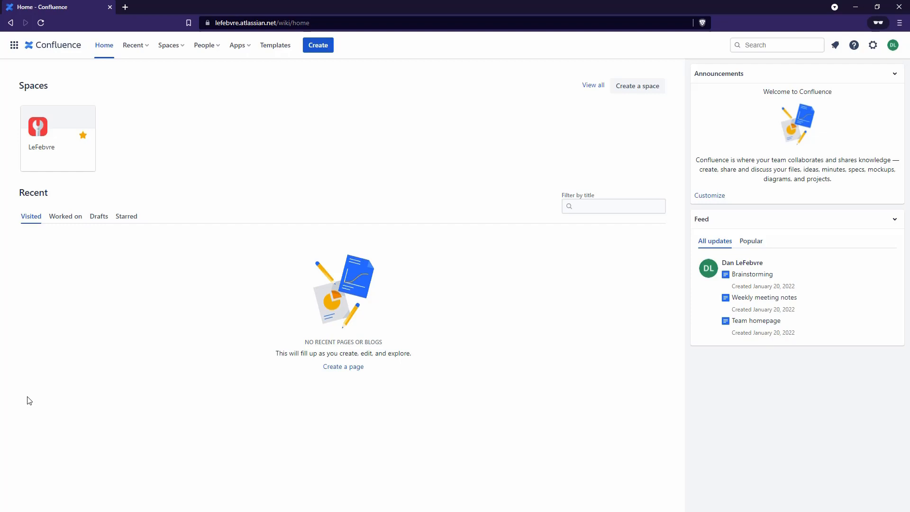
# Check which Atlassian products can be switched to from the home page.
pyautogui.click(15, 45)
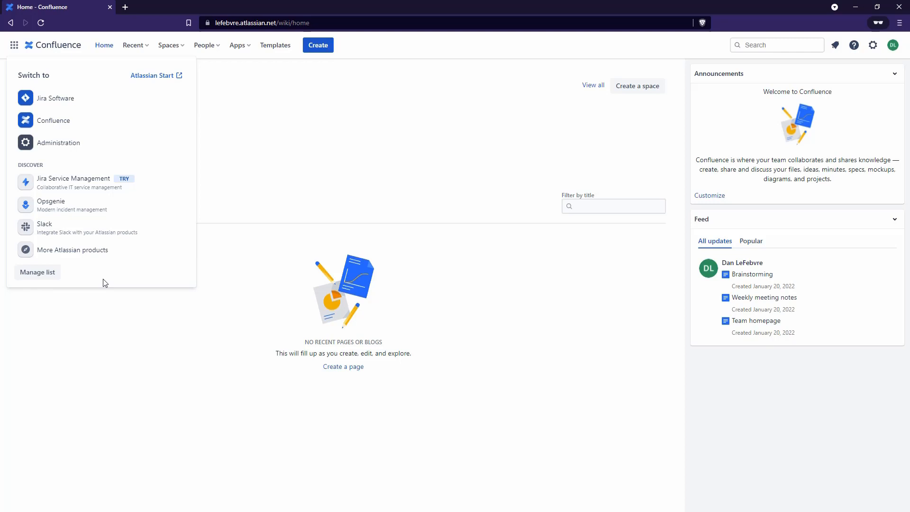
pyautogui.click(14, 47)
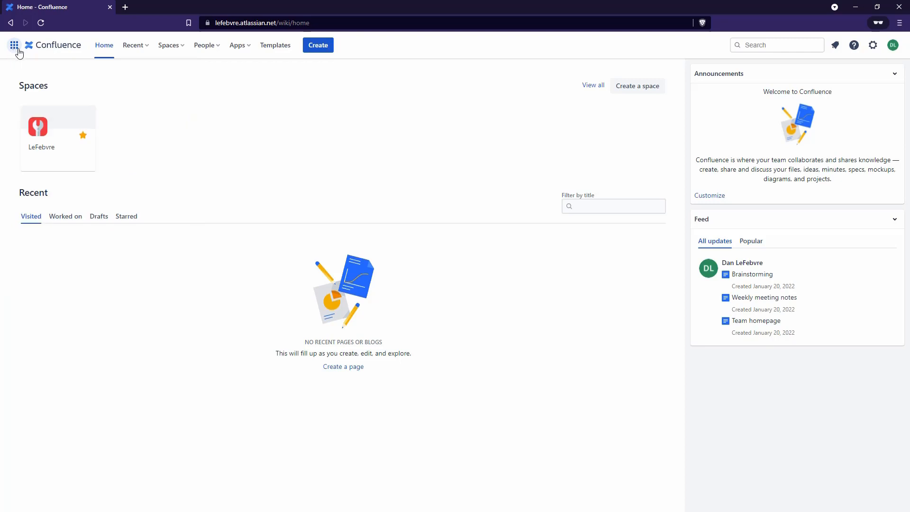
pyautogui.click(64, 52)
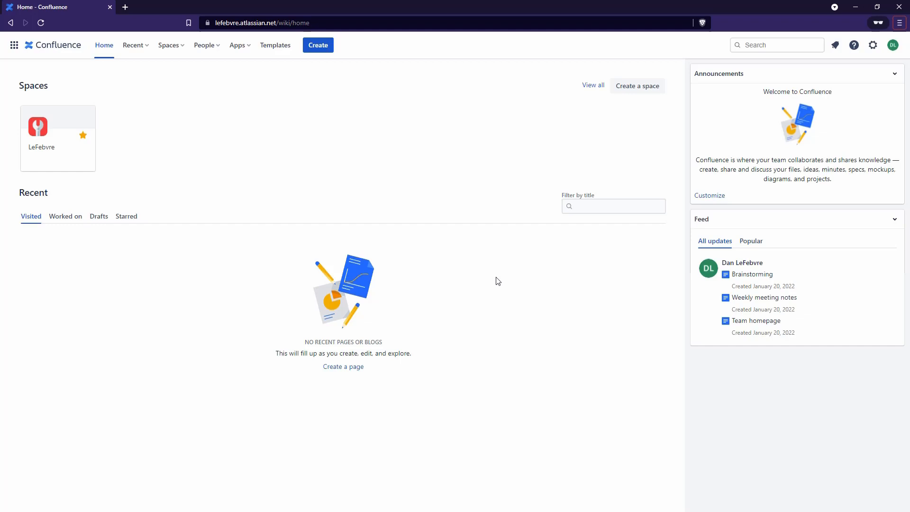
# Check the list of recently visited pages.
pyautogui.press('g')
pyautogui.press('r')
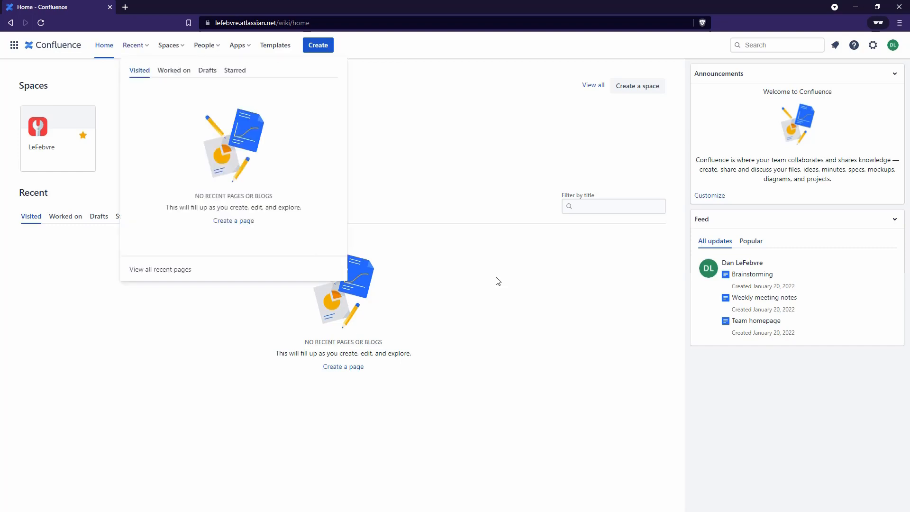
pyautogui.press('g')
pyautogui.press('r')
pyautogui.click(172, 318)
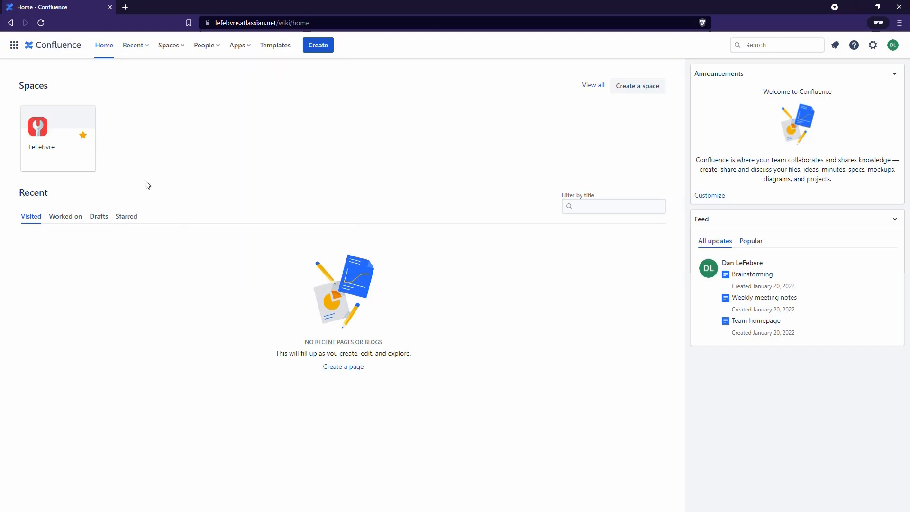
pyautogui.click(142, 48)
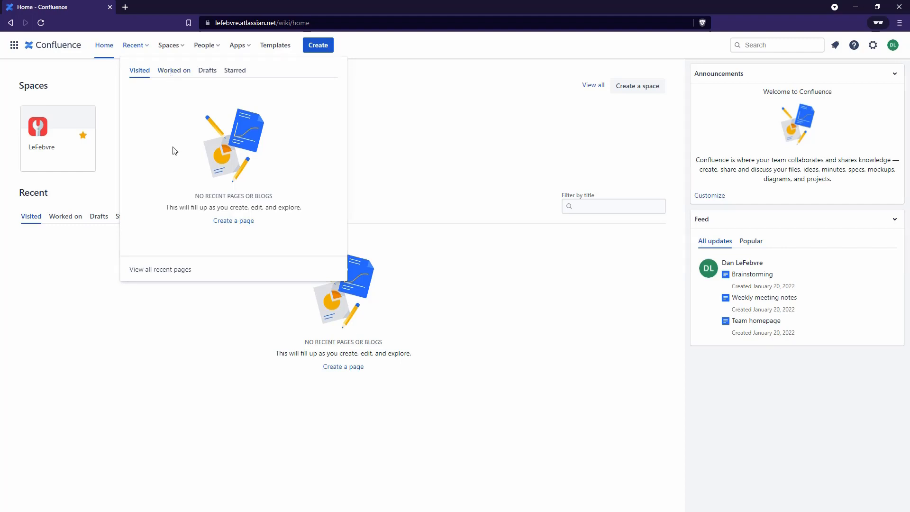
pyautogui.click(136, 53)
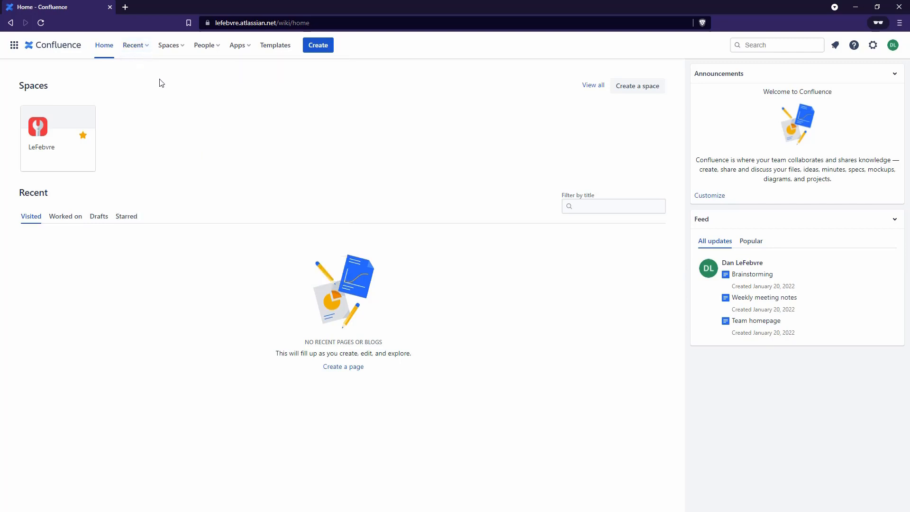
# Review the starred spaces and the directory of people and teams.
pyautogui.click(172, 51)
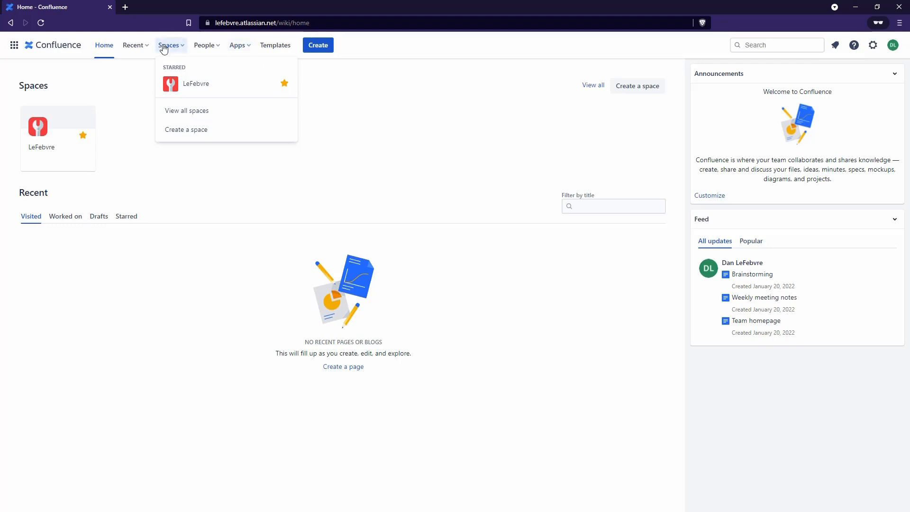
pyautogui.click(164, 49)
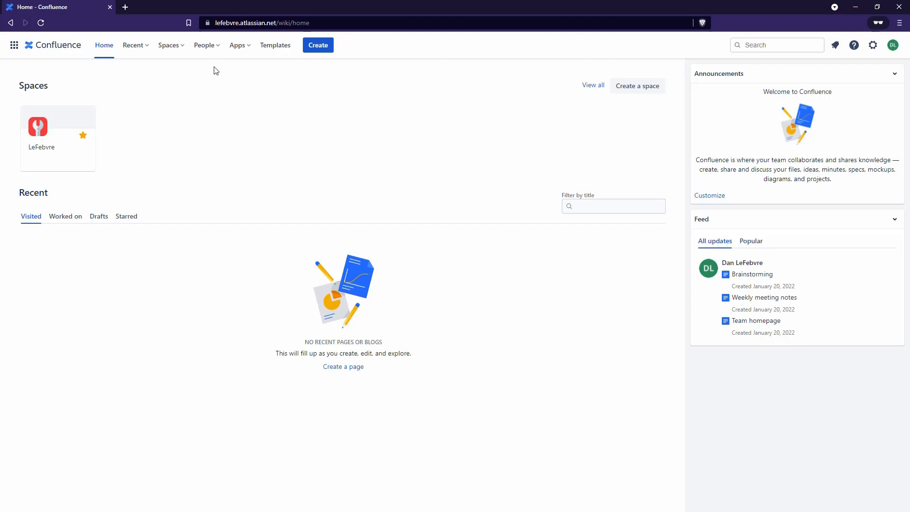
pyautogui.click(216, 52)
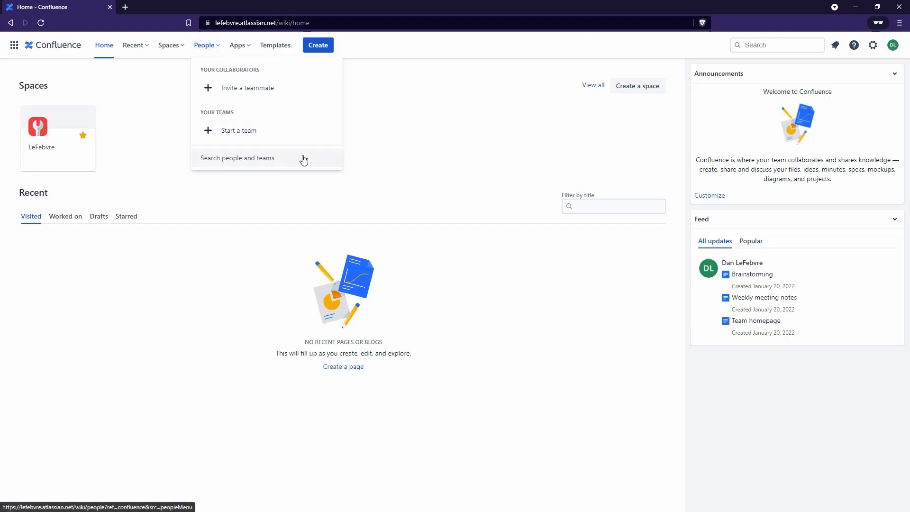
pyautogui.click(304, 160)
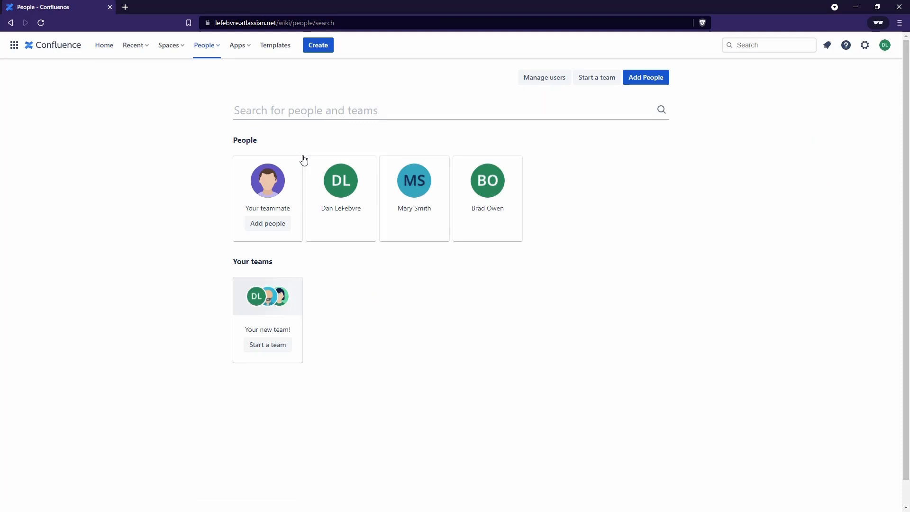
pyautogui.click(205, 48)
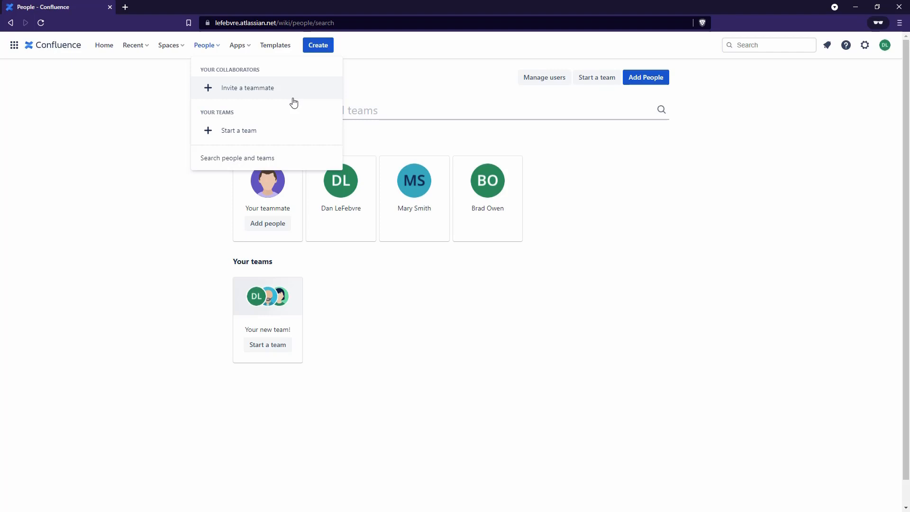
pyautogui.click(211, 48)
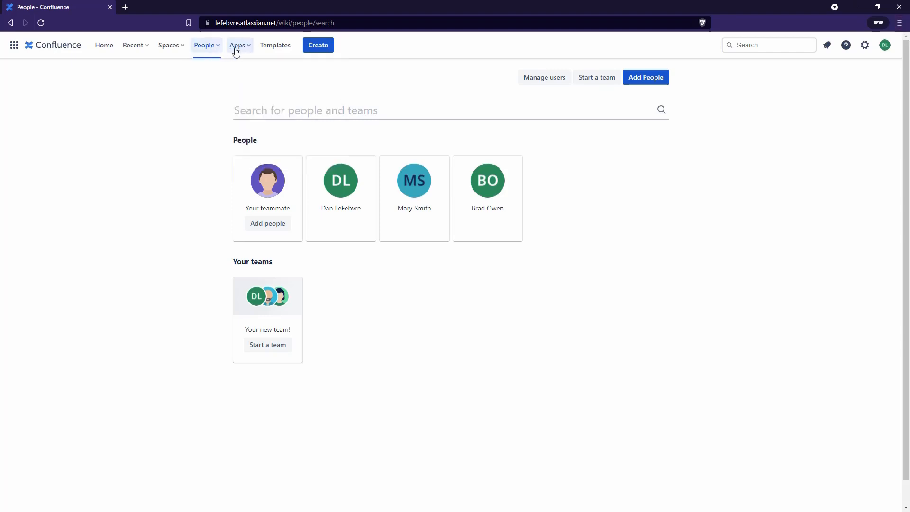
# Review the available apps and page templates, and view the site's General Configuration.
pyautogui.click(236, 52)
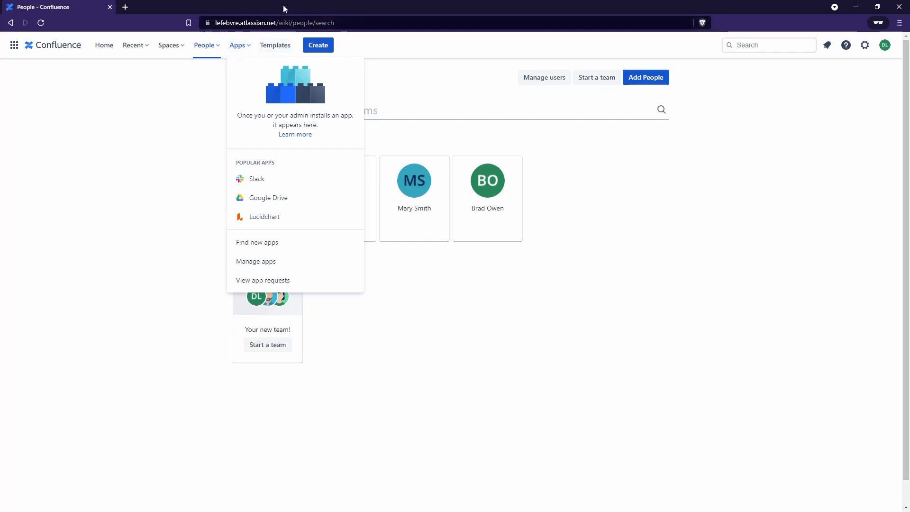
pyautogui.click(283, 52)
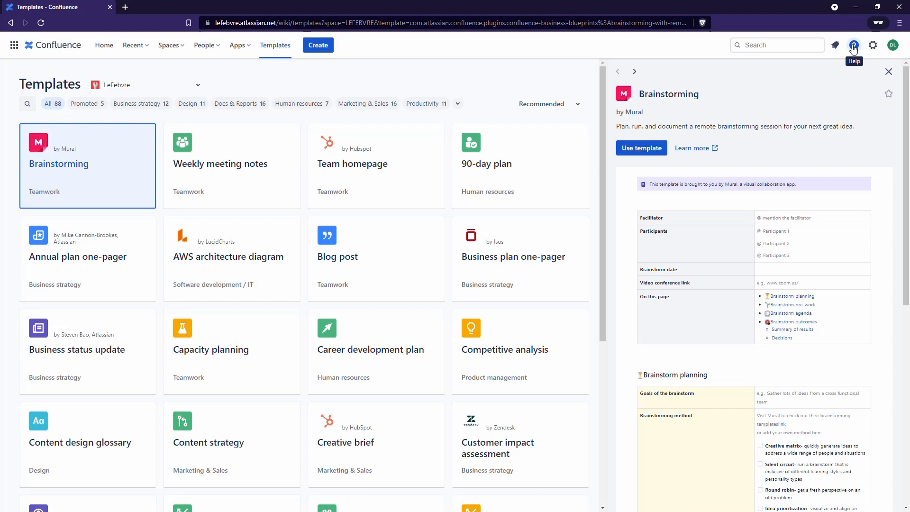
pyautogui.click(873, 46)
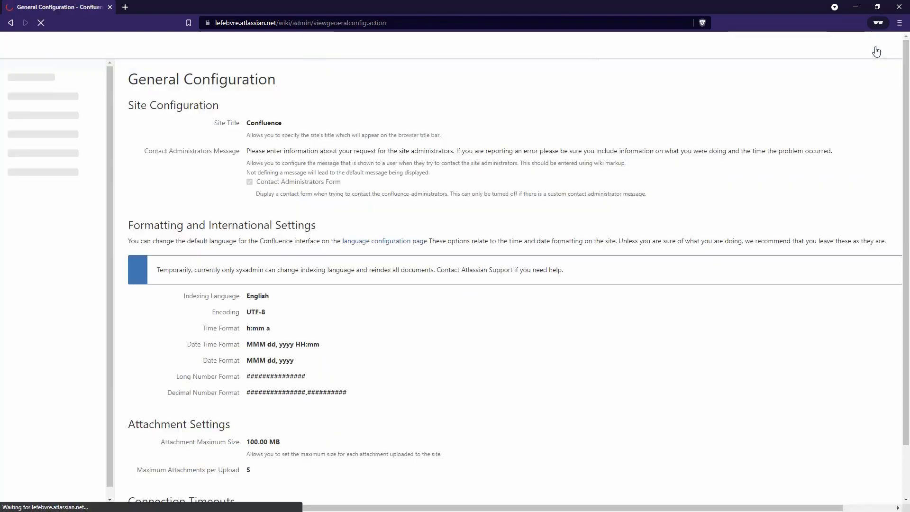
pyautogui.hotkey('alt', 'Left')
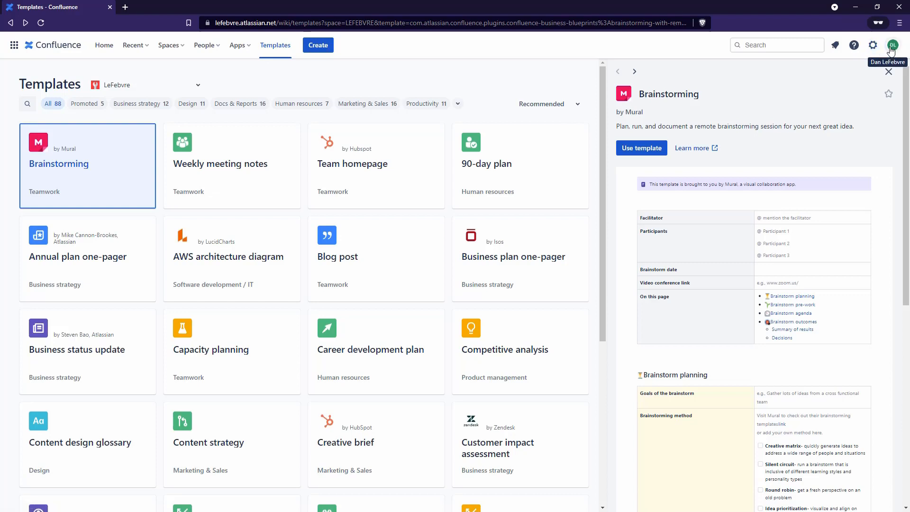
# Review the account options and return to the home page.
pyautogui.click(890, 50)
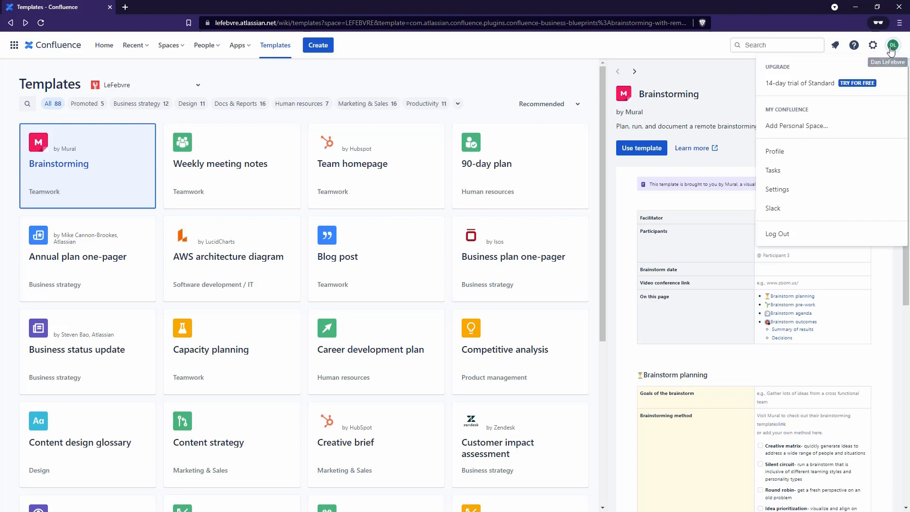
pyautogui.click(892, 46)
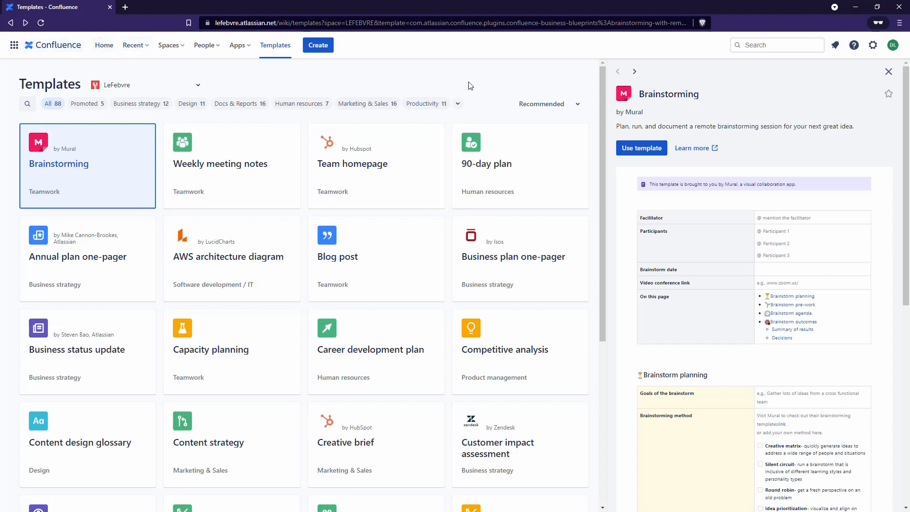
pyautogui.press('g')
pyautogui.press('d')
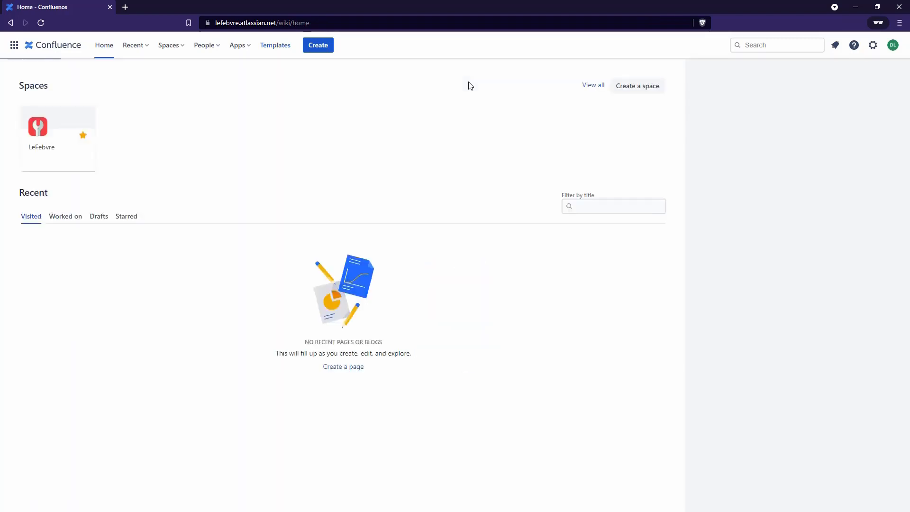
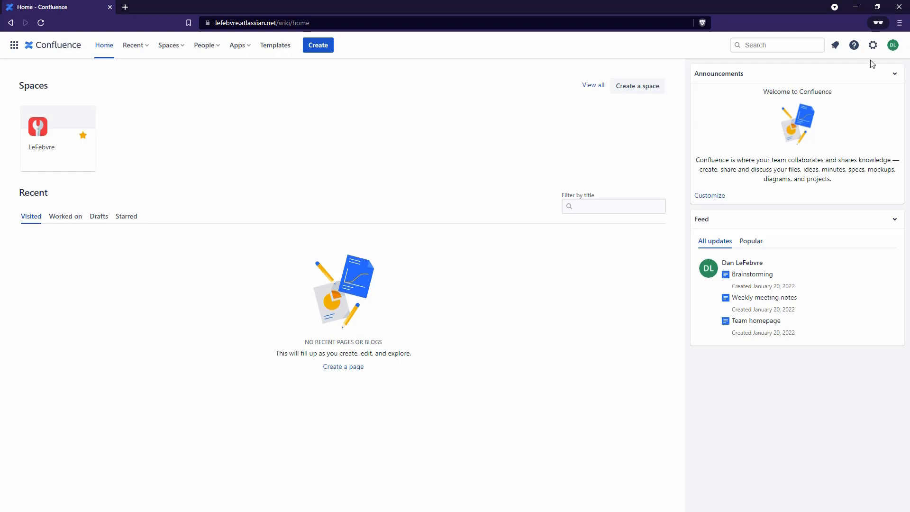
# Create a personal space with the suggested space name.
pyautogui.click(891, 48)
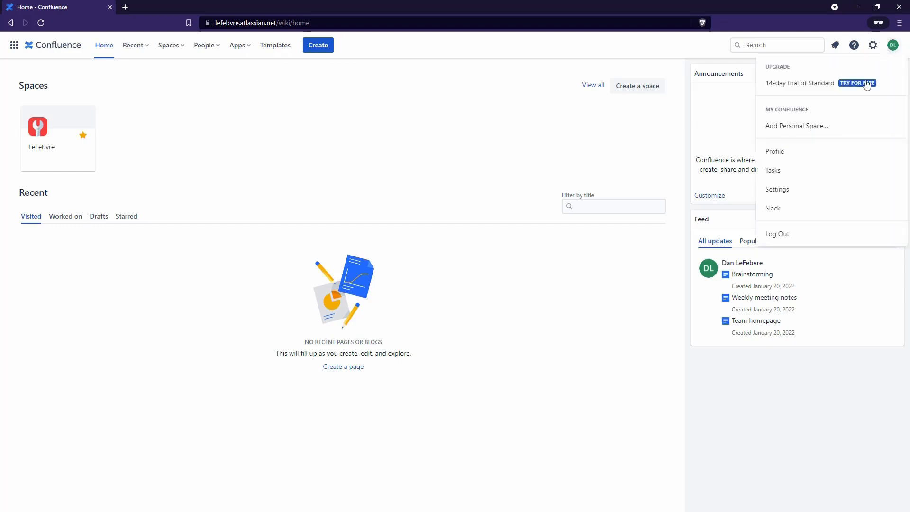
pyautogui.click(838, 131)
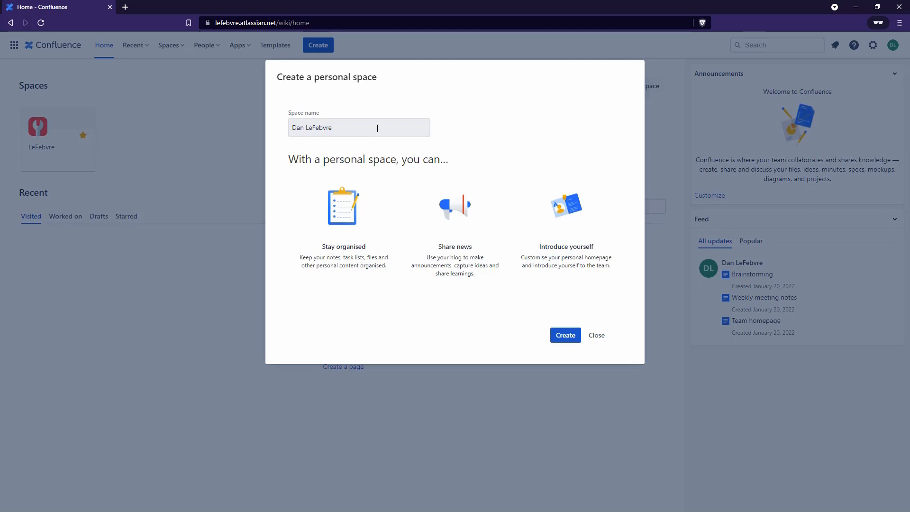
pyautogui.click(570, 337)
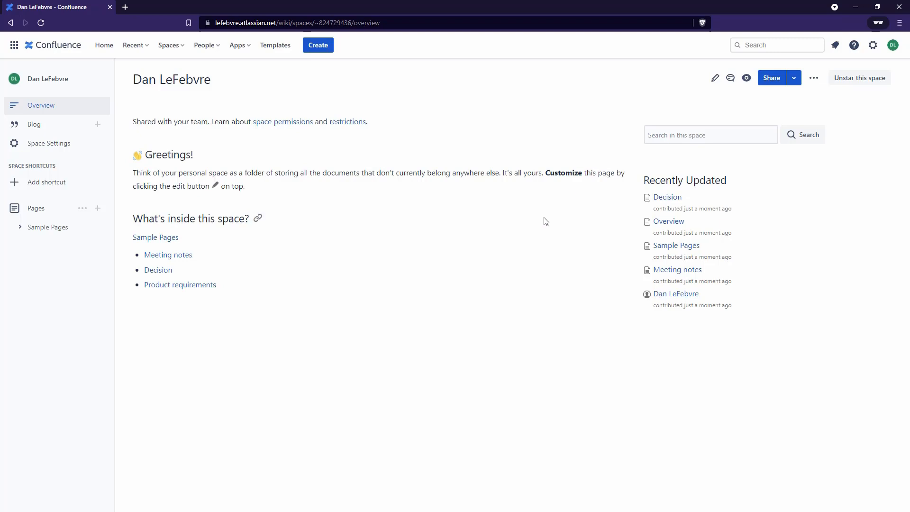
# Return to the home page and reopen the personal space from the account options.
pyautogui.click(104, 47)
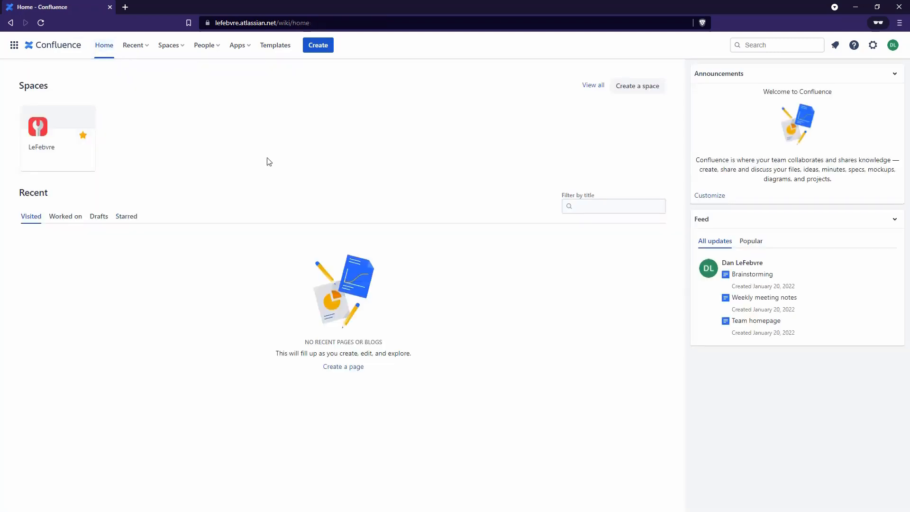
pyautogui.click(889, 51)
pyautogui.click(787, 126)
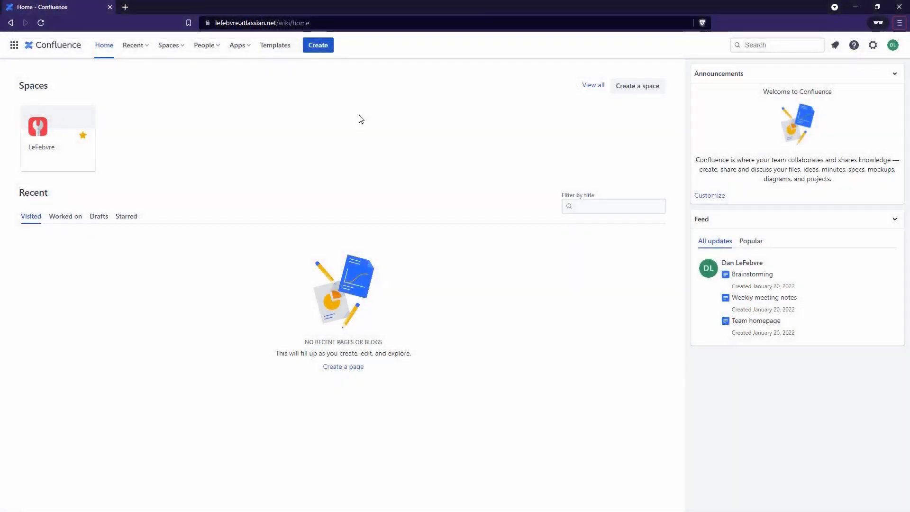
pyautogui.click(892, 45)
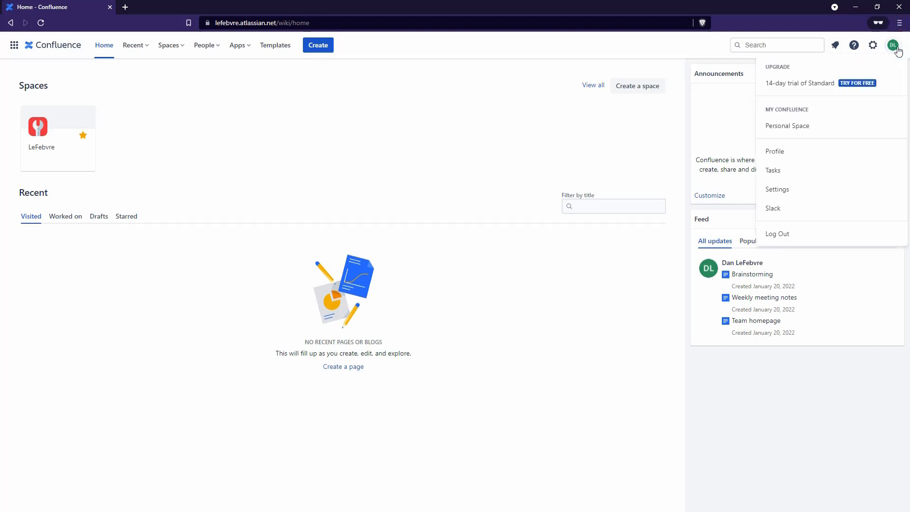
pyautogui.click(850, 127)
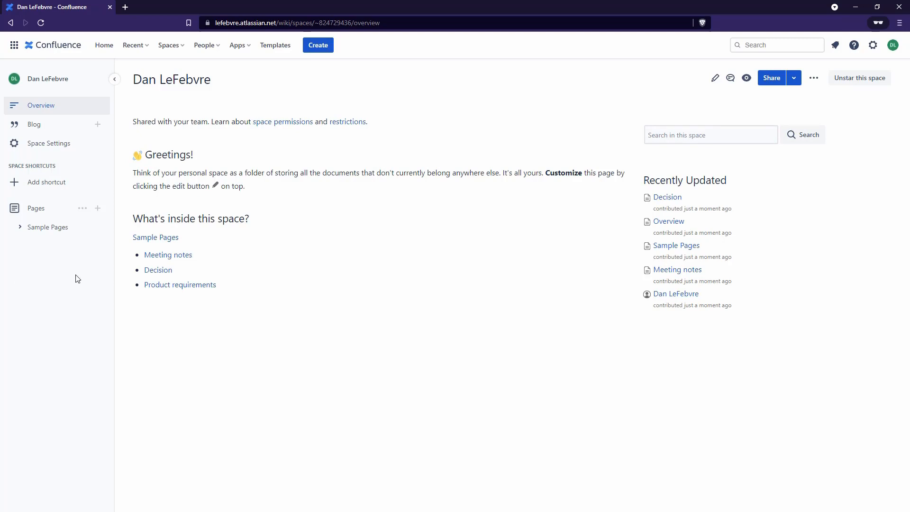
# Widen the personal space's navigation sidebar slightly.
pyautogui.click(114, 80)
pyautogui.click(10, 80)
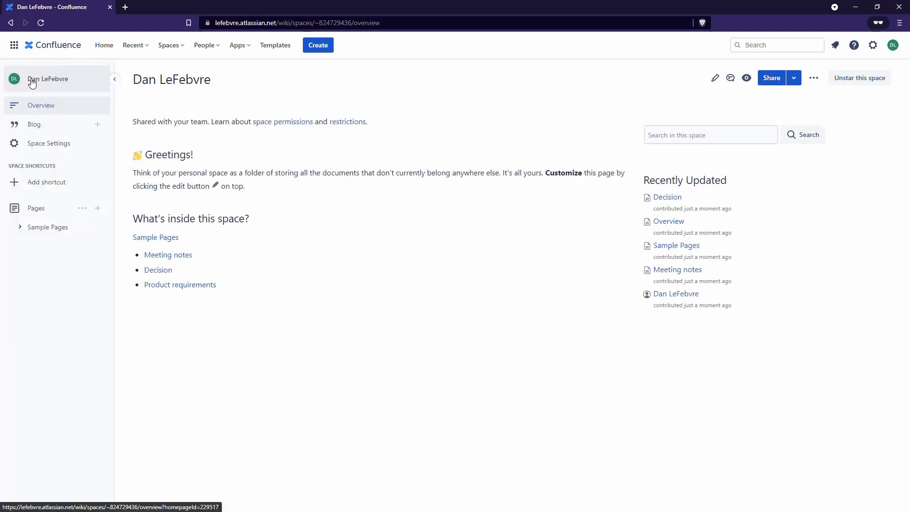
pyautogui.moveTo(114, 95); pyautogui.dragTo(137, 127)
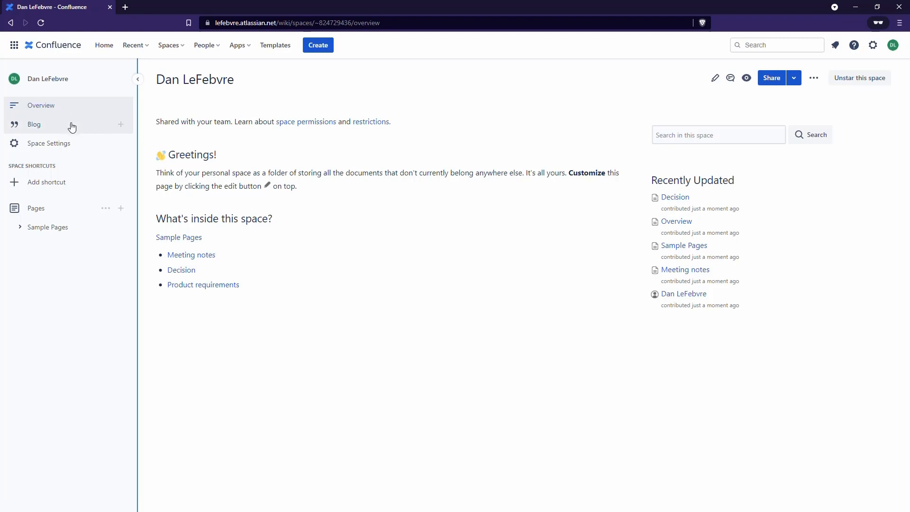
# Open the space settings and add a space shortcut to the owner's website, named with the owner's full name followed by "'s Homepage".
pyautogui.click(74, 150)
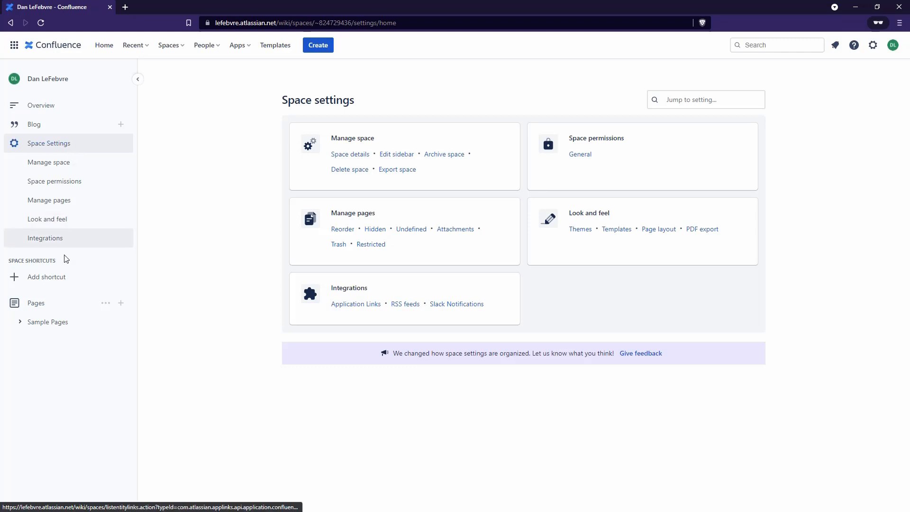
pyautogui.click(65, 279)
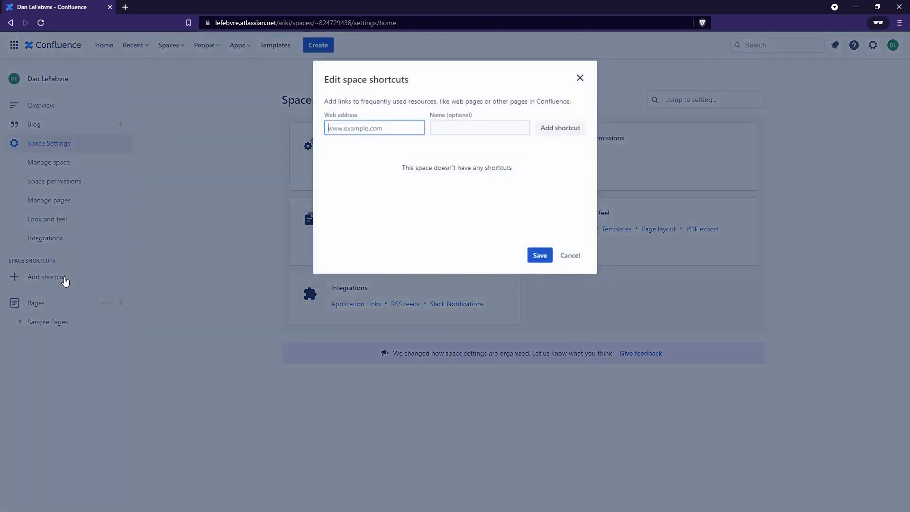
pyautogui.write('h')
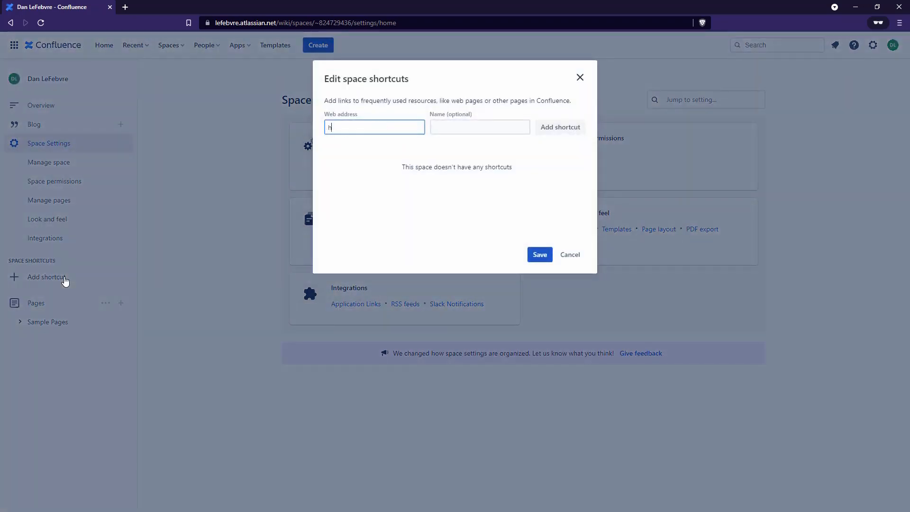
pyautogui.write('ttps://lefebvre.llc')
pyautogui.press('Tab')
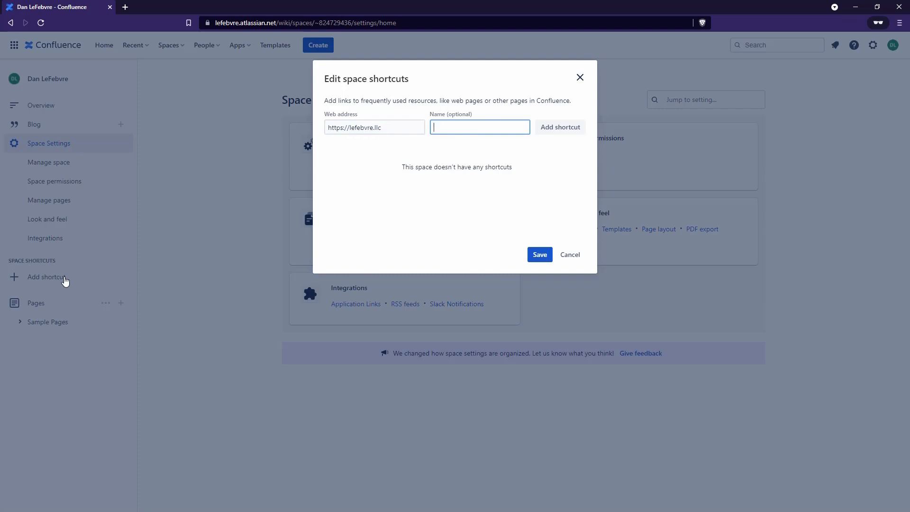
pyautogui.write("Dan LeFebvre's Homepage")
pyautogui.click(564, 127)
pyautogui.click(542, 255)
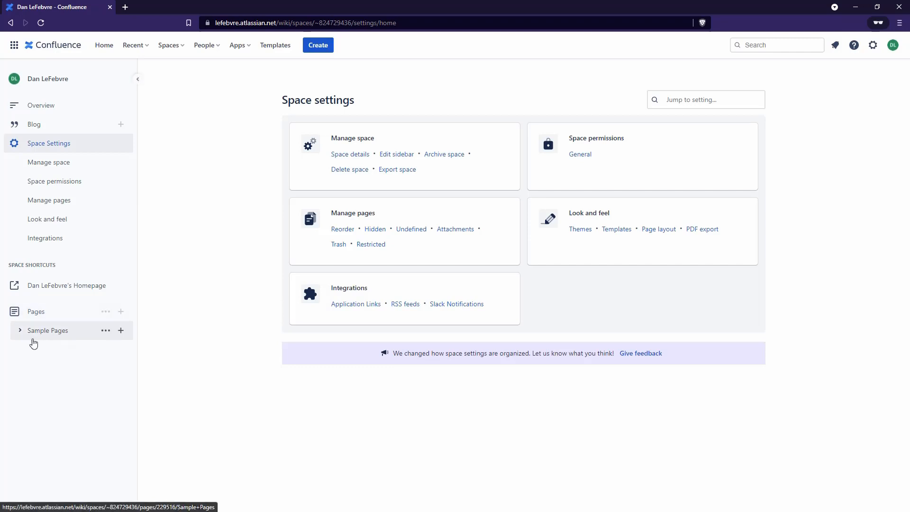
# Expand Sample Pages in the personal space and view the Meeting notes, Decision and Product requirements pages.
pyautogui.click(20, 331)
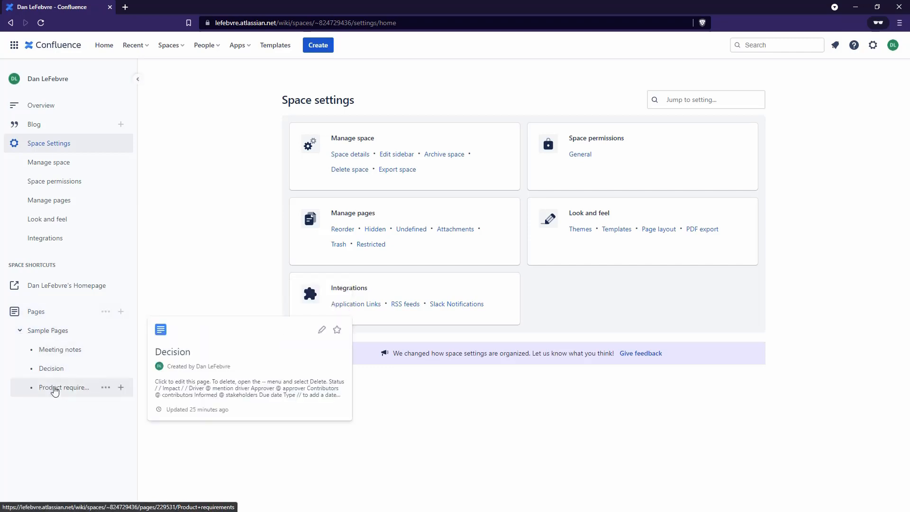
pyautogui.click(59, 353)
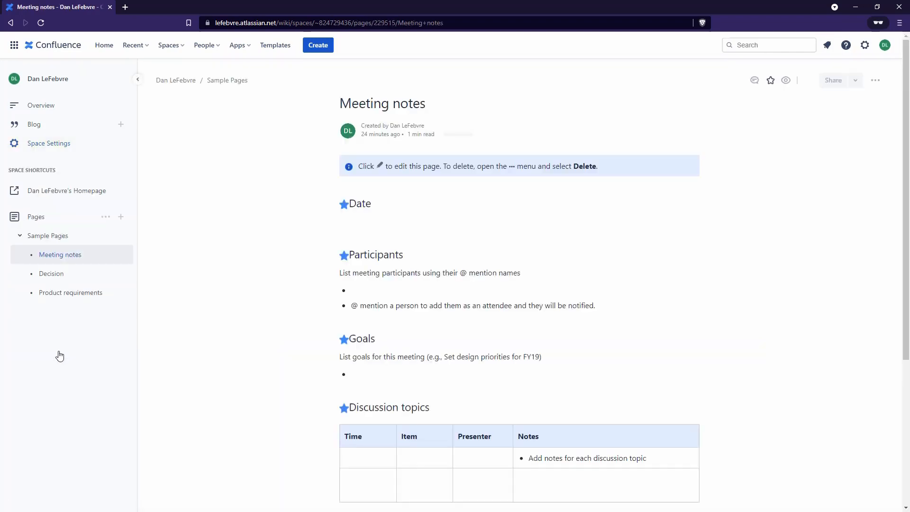
pyautogui.click(76, 278)
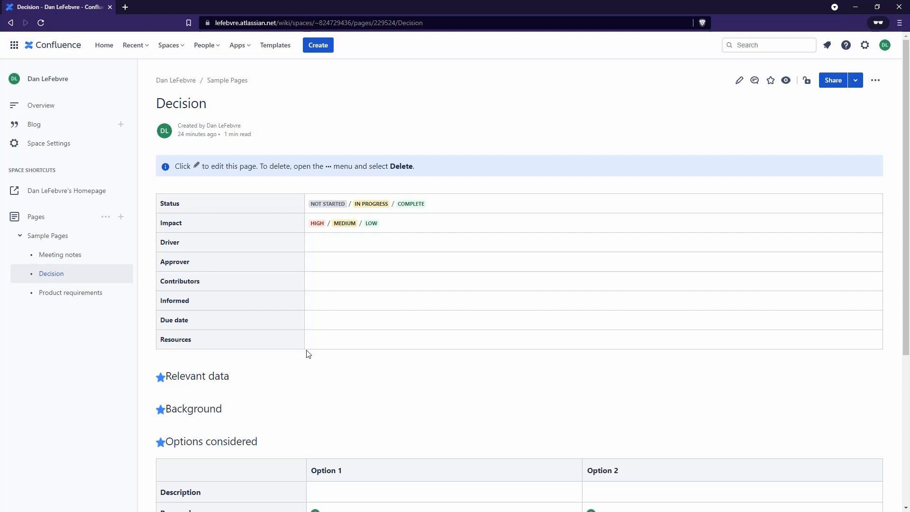
pyautogui.click(86, 261)
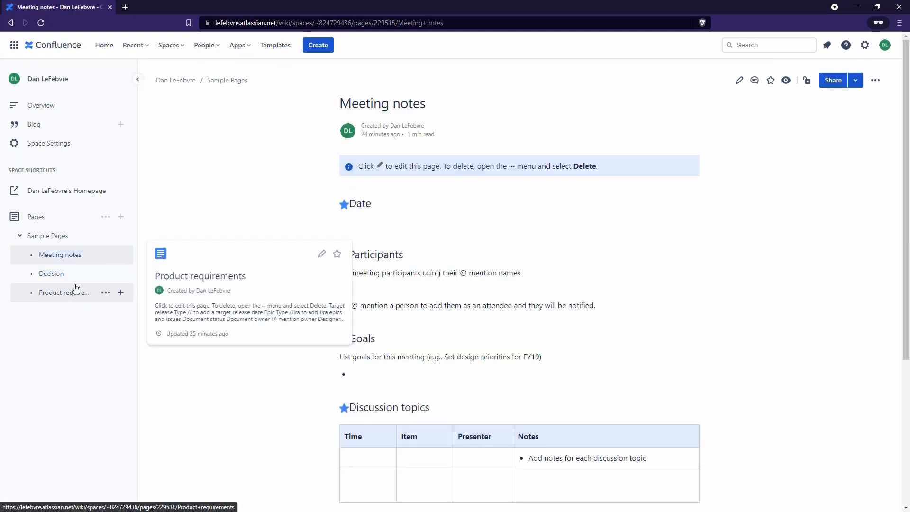
pyautogui.click(75, 287)
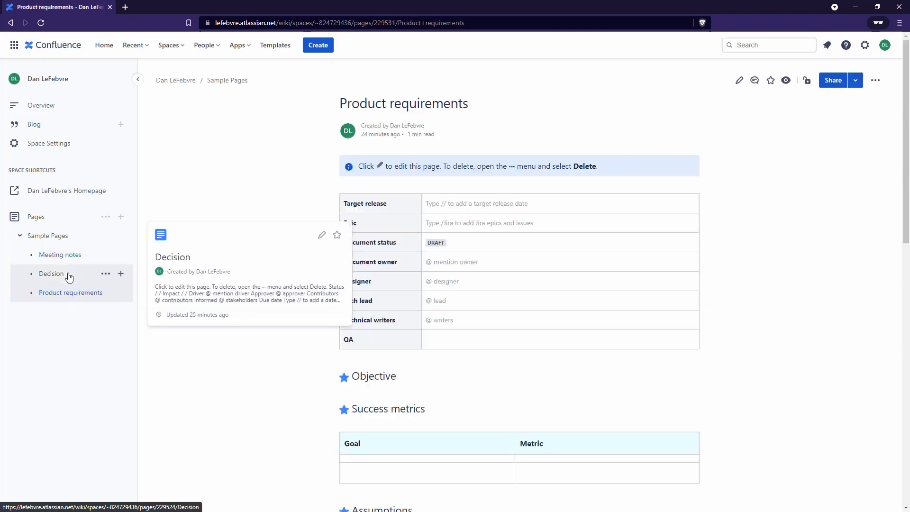
pyautogui.click(69, 275)
pyautogui.moveTo(72, 261)
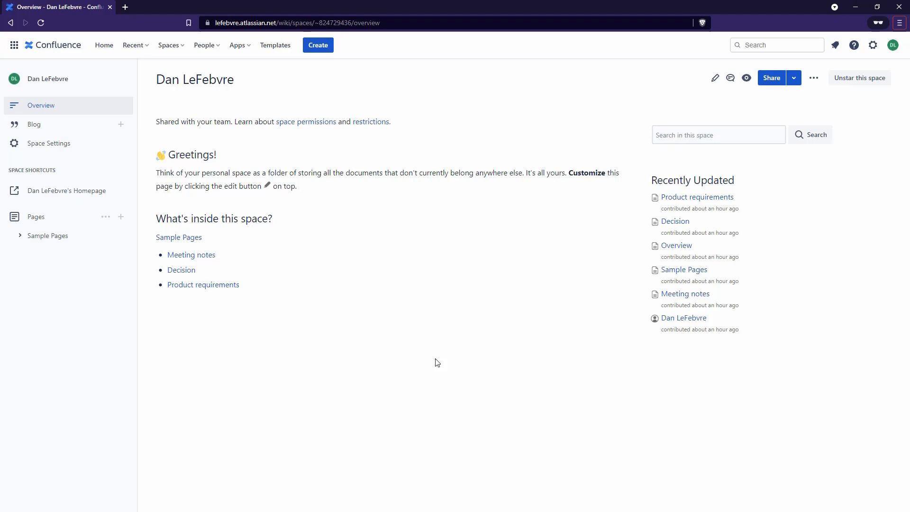
# Create a new page in the personal space and title it "My First Confluence Page".
pyautogui.click(323, 49)
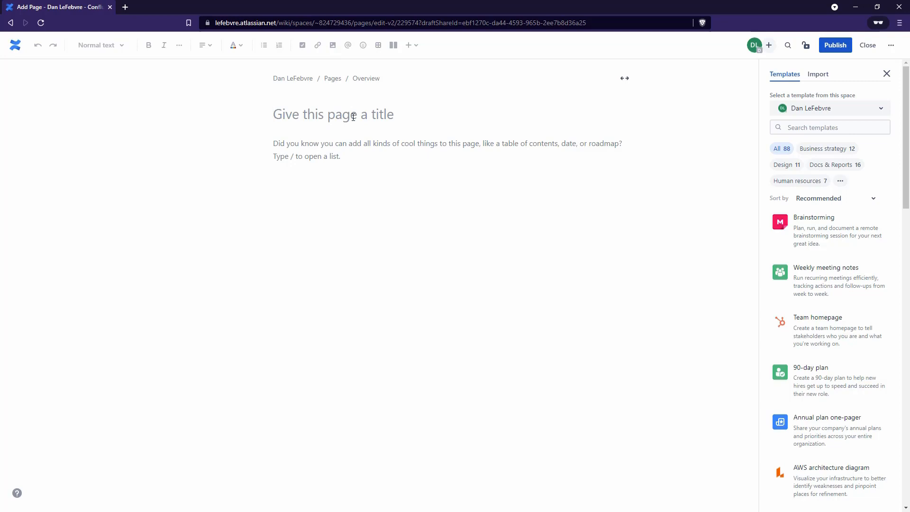
pyautogui.write('My First Confluence Page')
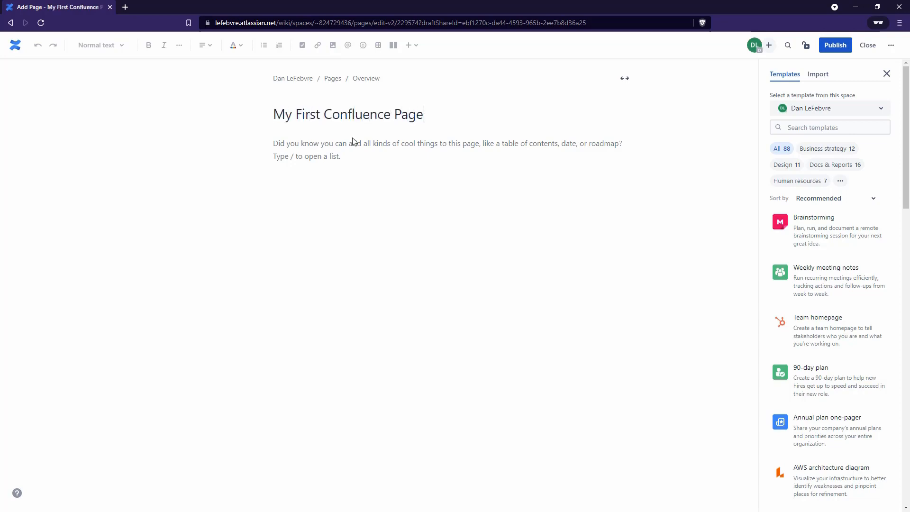
pyautogui.click(355, 148)
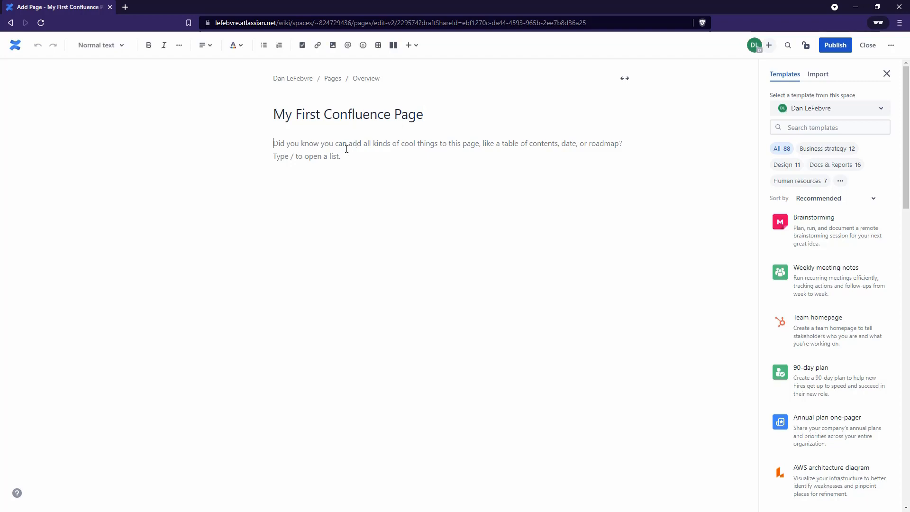
pyautogui.write('Welcome to my')
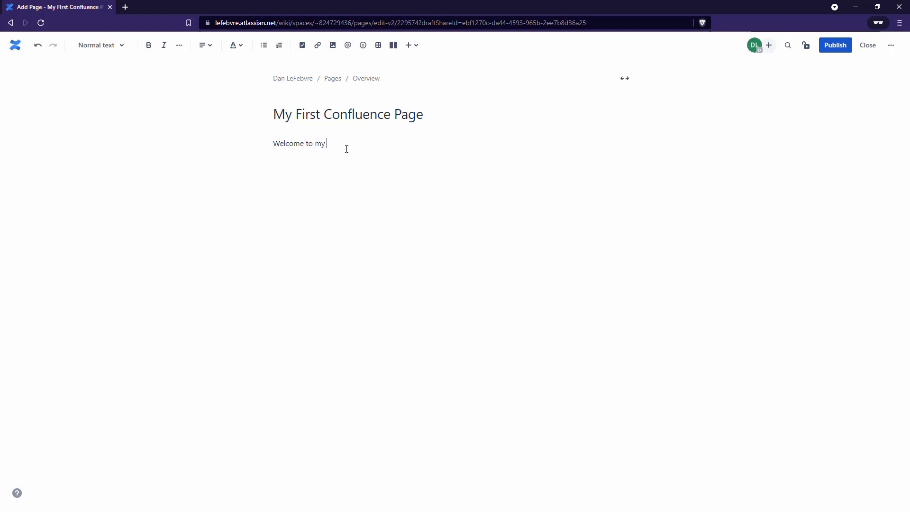
pyautogui.write(' personal space on Confluence!')
pyautogui.hotkey('ctrl', 'z')
pyautogui.hotkey('ctrl', 'z')
pyautogui.hotkey('ctrl', 'z')
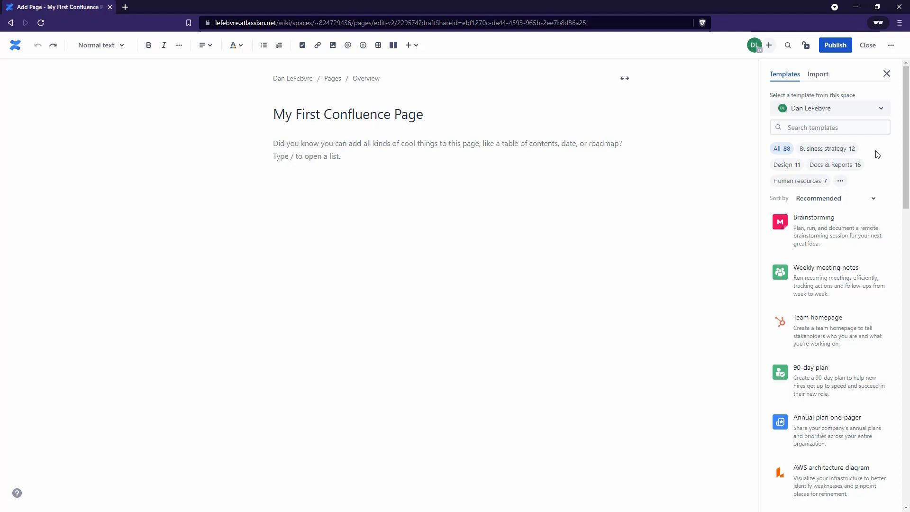
# Browse the available page templates and preview several, including Brainstorming, Weekly meeting notes and 90-day plan.
pyautogui.moveTo(849, 226)
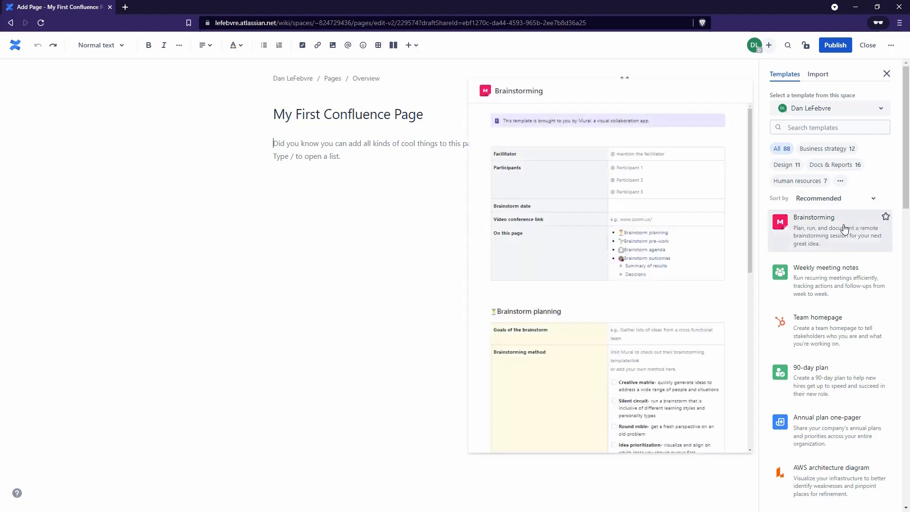
pyautogui.moveTo(837, 278)
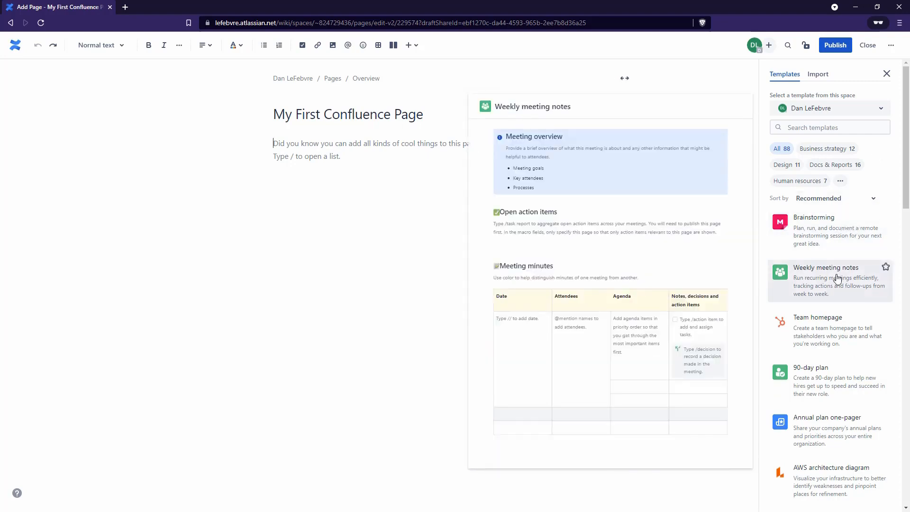
pyautogui.moveTo(832, 392)
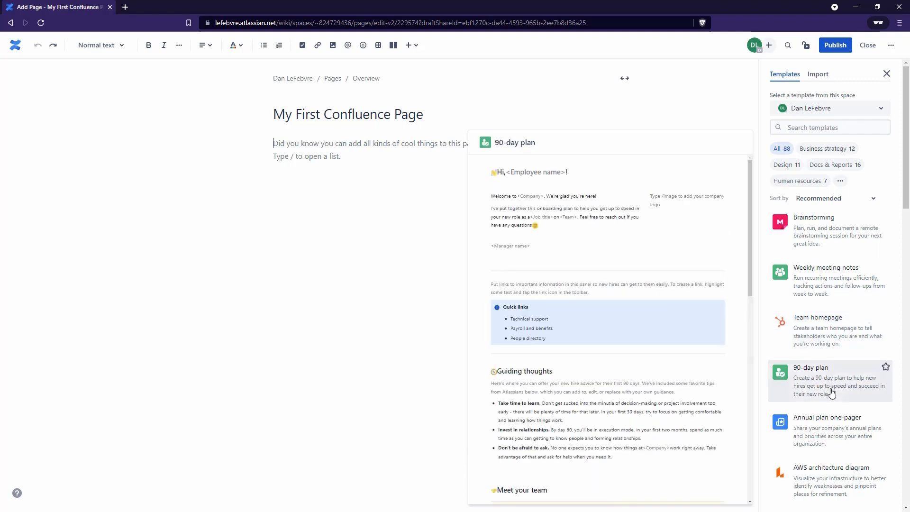
pyautogui.scroll(-10, 832, 392)
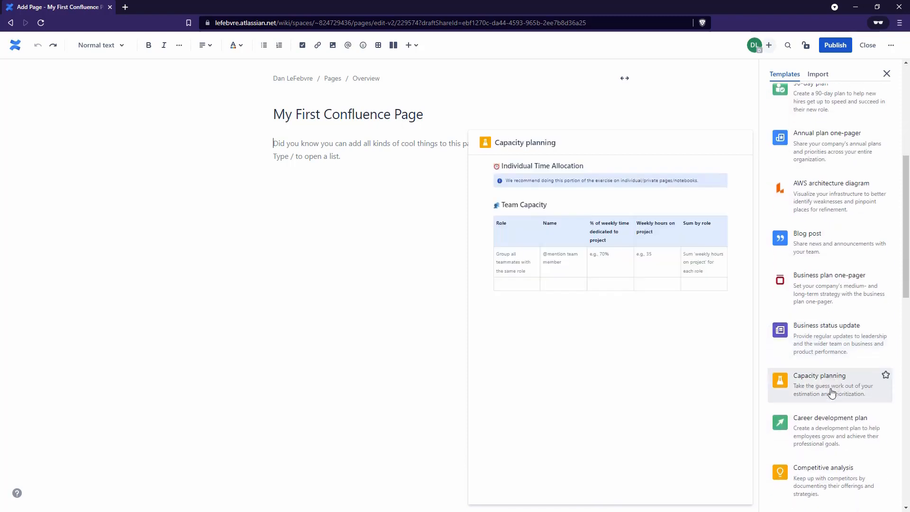
pyautogui.scroll(-3, 831, 392)
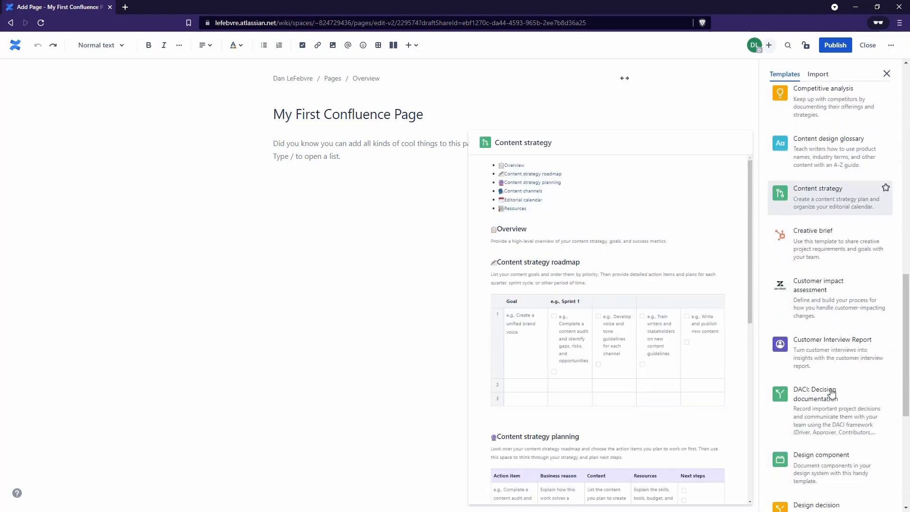
pyautogui.scroll(4, 827, 356)
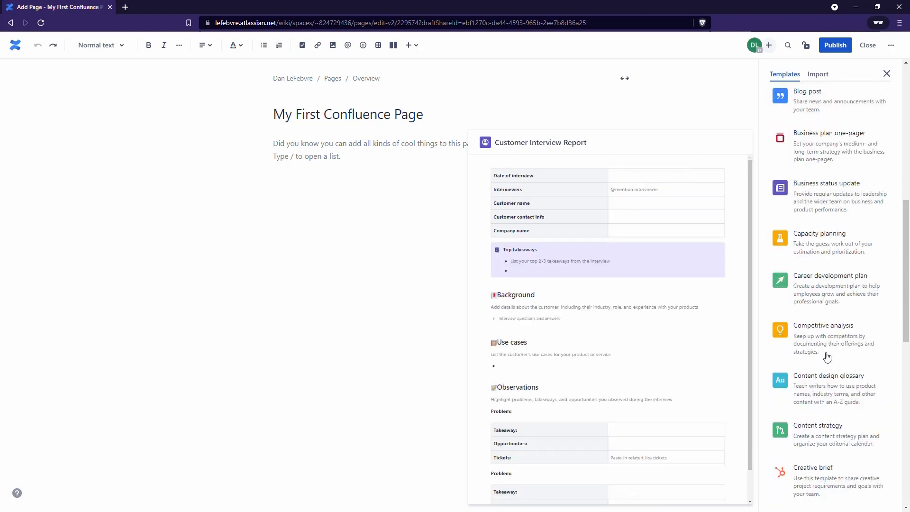
pyautogui.scroll(9, 827, 356)
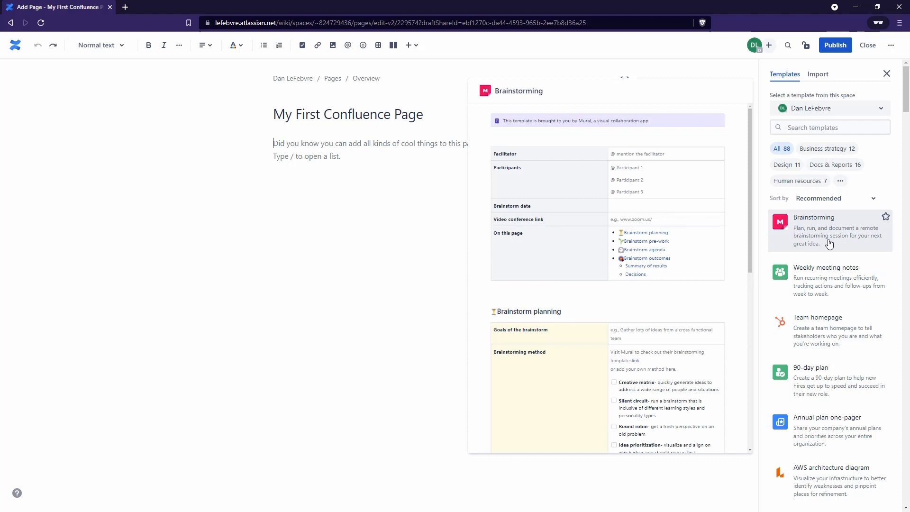
pyautogui.scroll(-15, 829, 243)
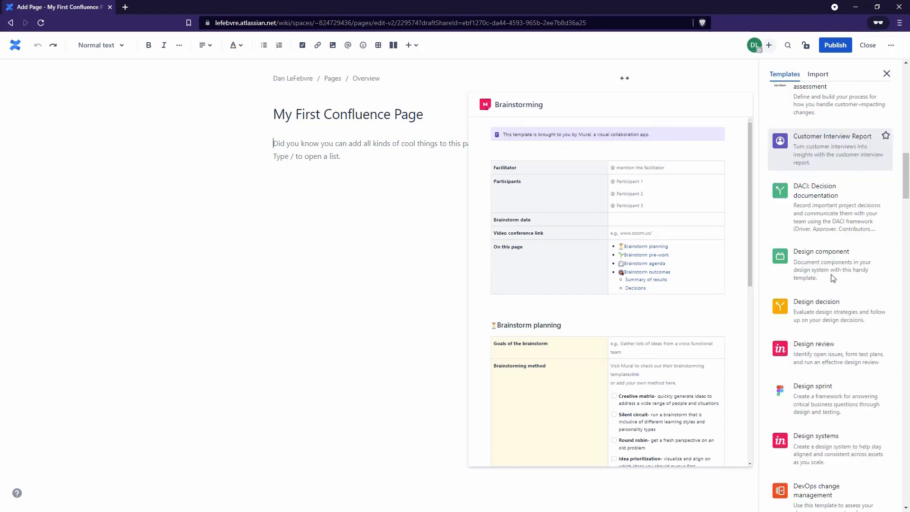
pyautogui.scroll(-20, 833, 277)
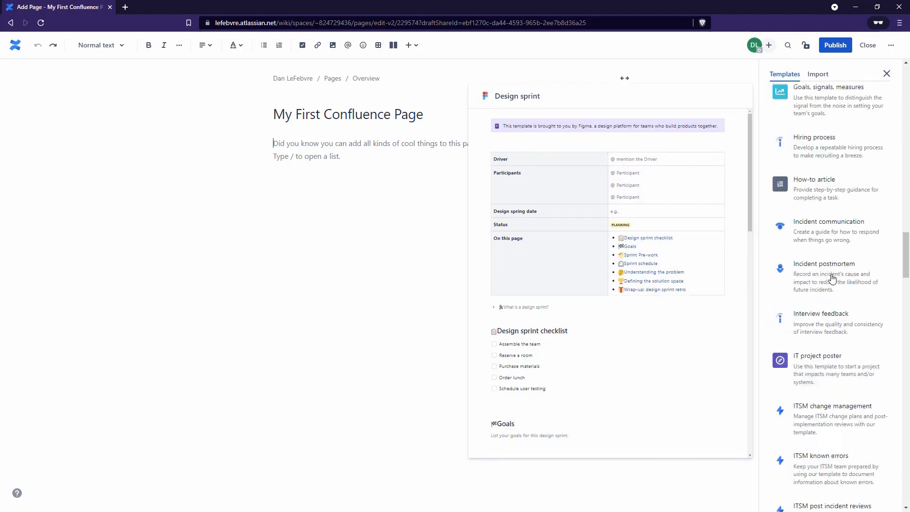
pyautogui.scroll(-10, 829, 283)
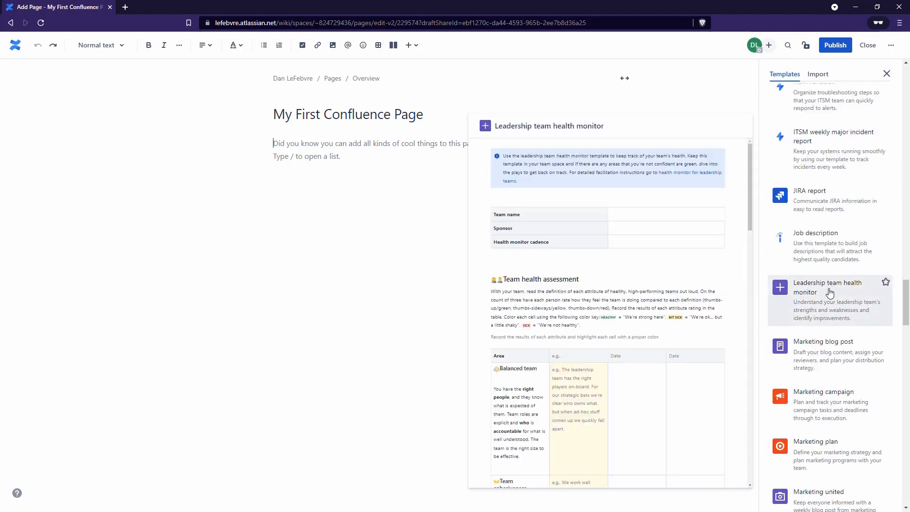
pyautogui.scroll(-15, 829, 294)
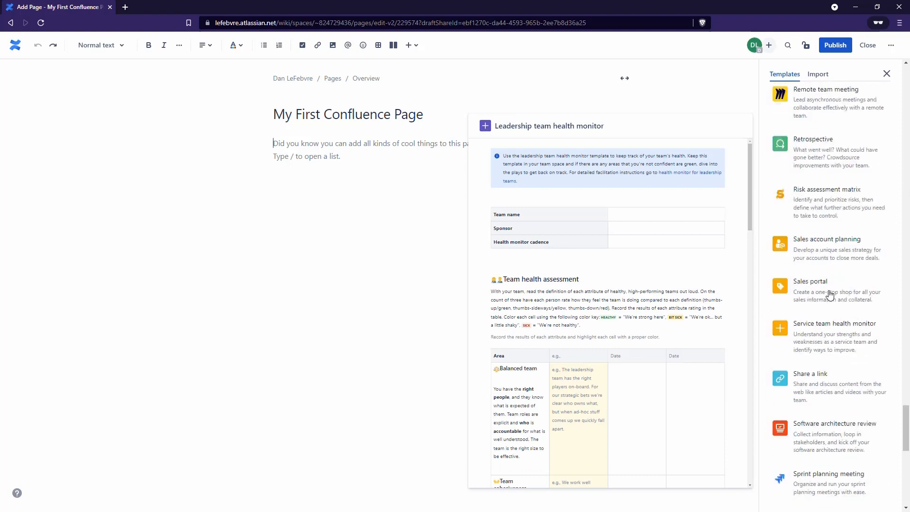
# Apply the To-do list template to the new page and retitle the page "My to-do list".
pyautogui.scroll(-10, 829, 295)
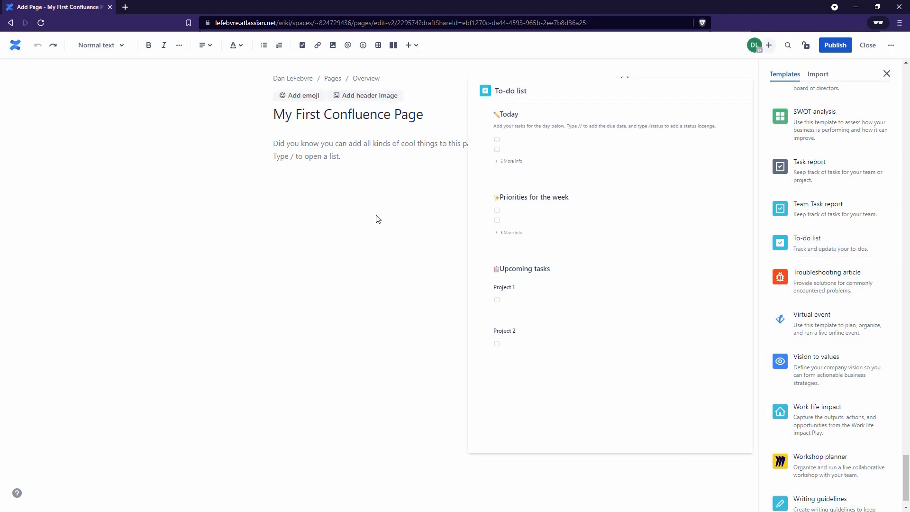
pyautogui.click(834, 248)
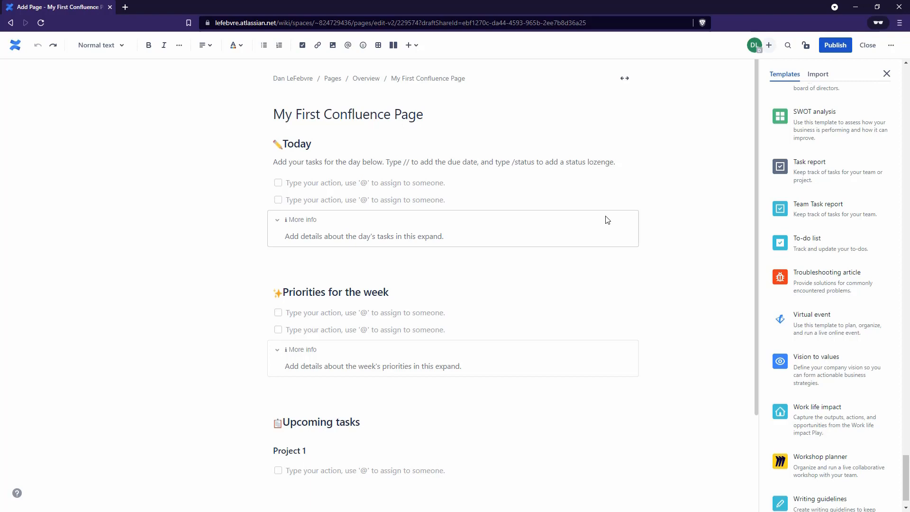
pyautogui.moveTo(423, 115); pyautogui.dragTo(297, 114)
pyautogui.write('to-do list')
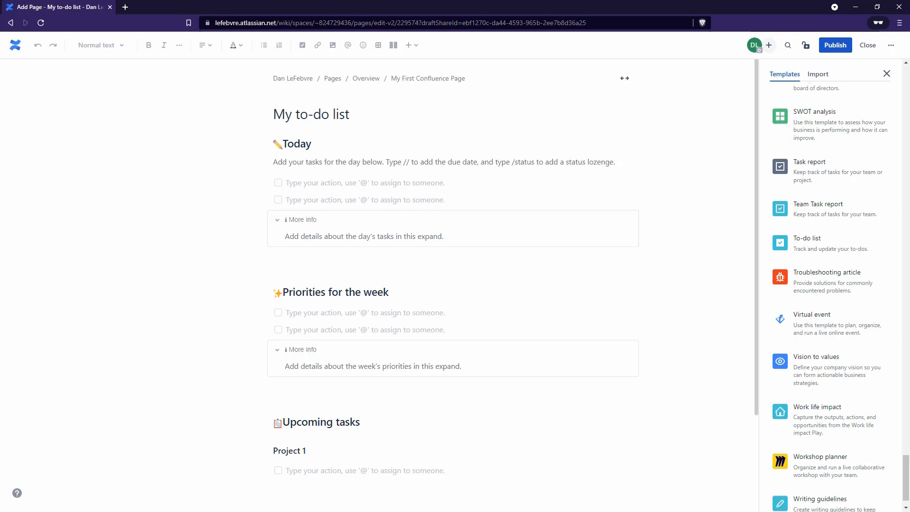
# Look back through the page templates and search them for "to-do".
pyautogui.moveTo(815, 297)
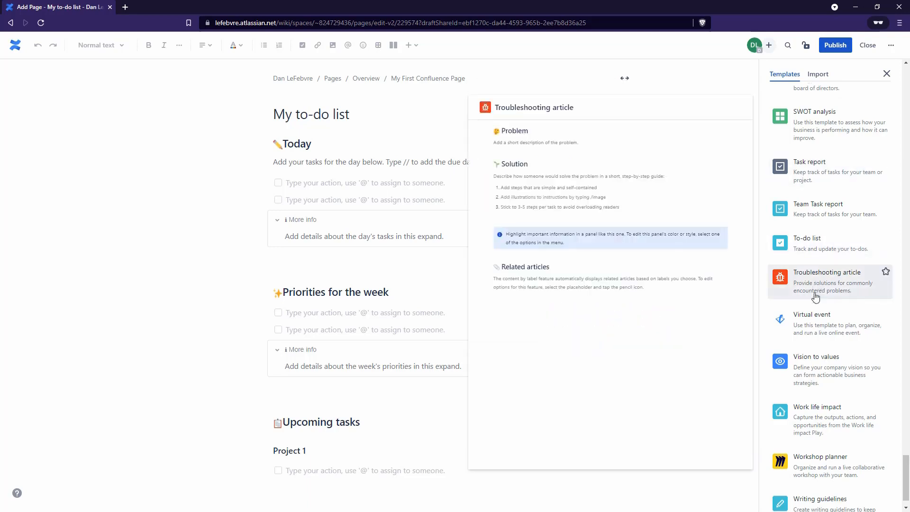
pyautogui.scroll(3, 815, 297)
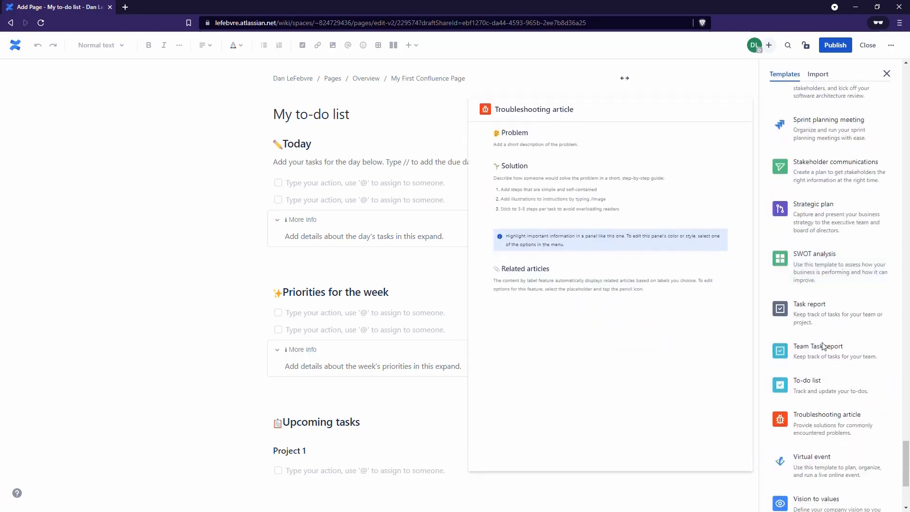
pyautogui.moveTo(826, 384)
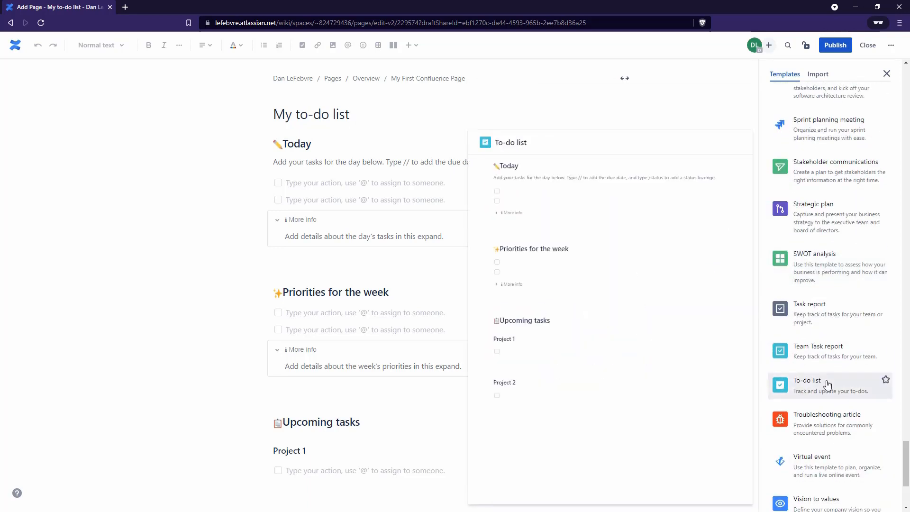
pyautogui.scroll(20, 826, 384)
pyautogui.scroll(12, 827, 384)
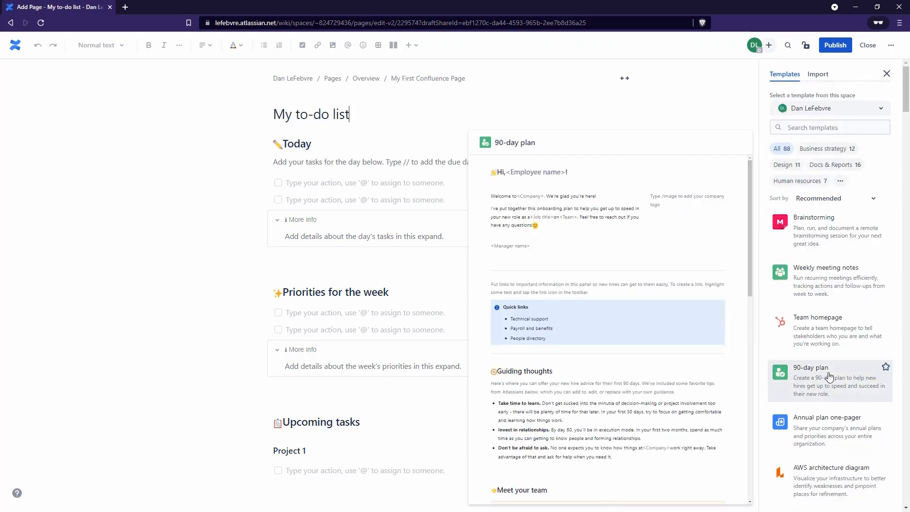
pyautogui.click(807, 128)
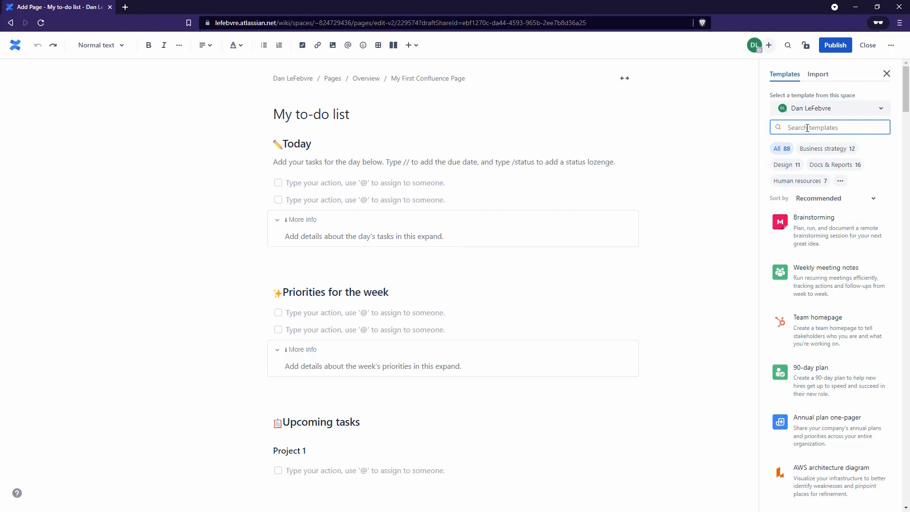
pyautogui.write('to-do')
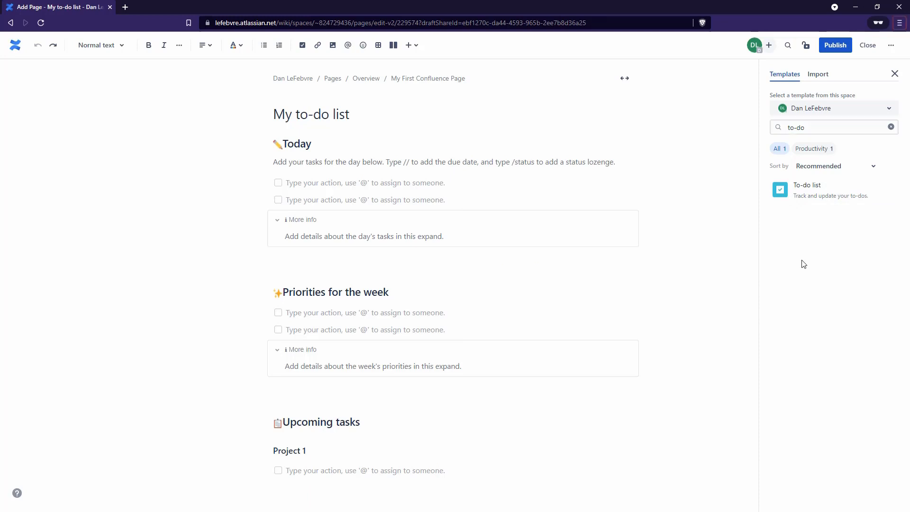
# Publish the "My to-do list" page to the personal space.
pyautogui.click(832, 51)
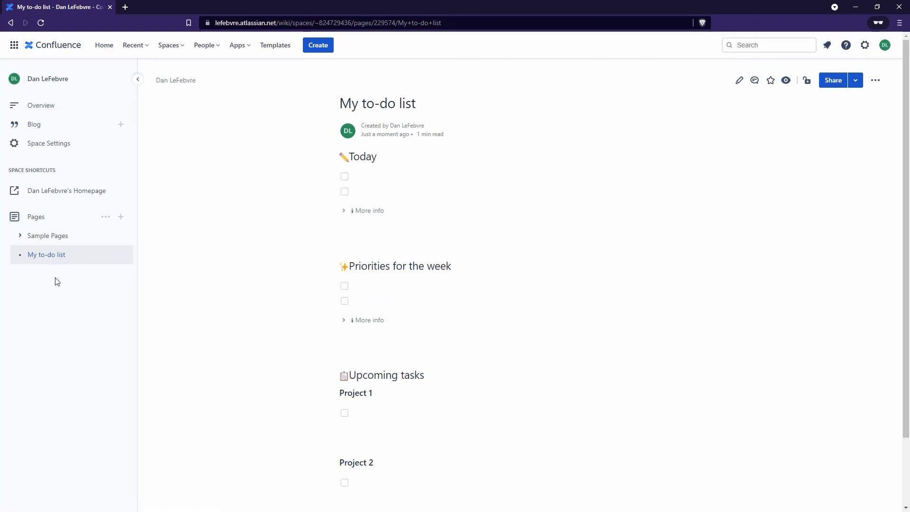
# Open the template settings of the personal space and look through the blueprint templates.
pyautogui.click(50, 144)
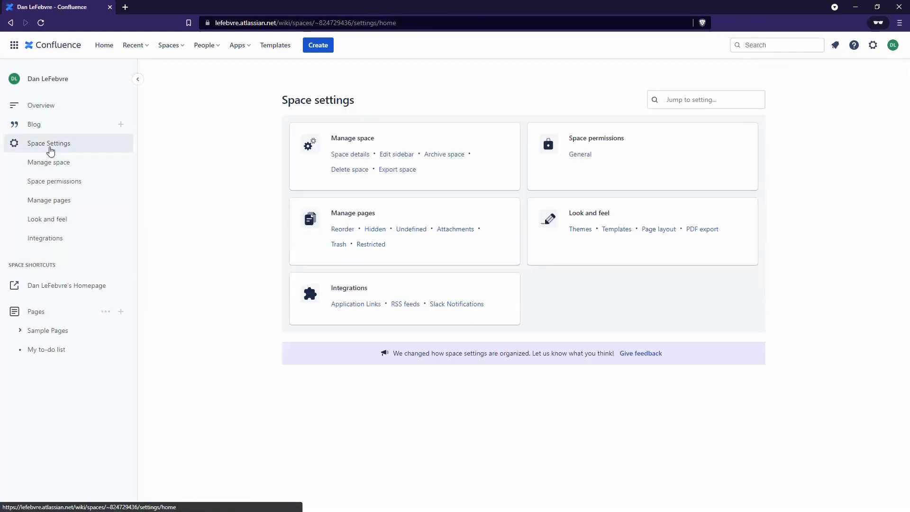
pyautogui.click(615, 231)
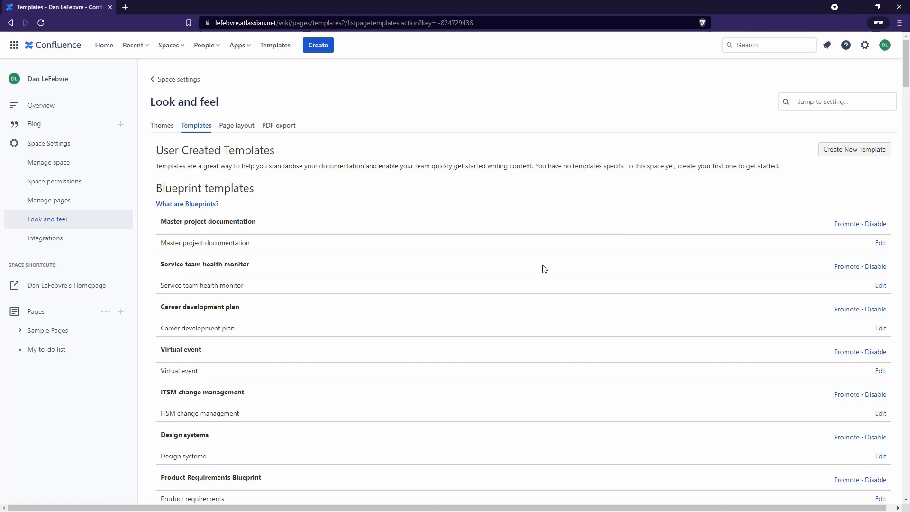
pyautogui.scroll(-15, 544, 268)
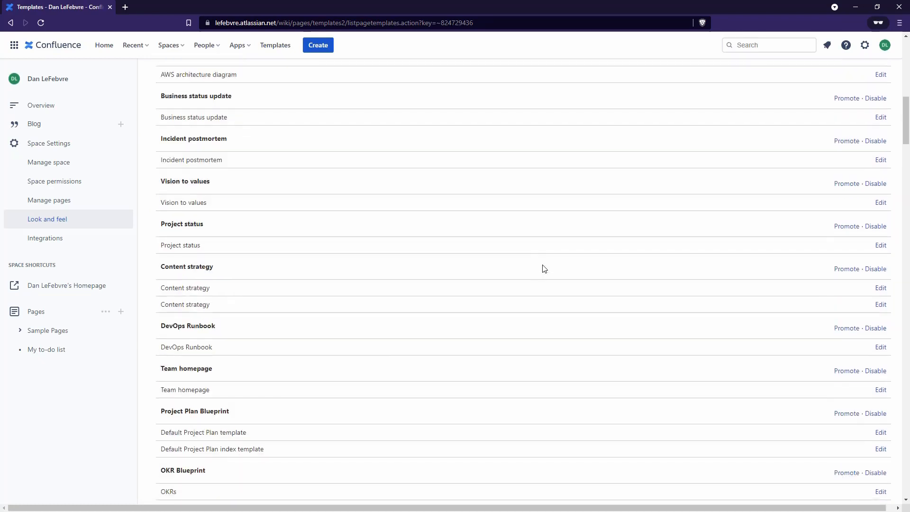
# Promote the To-do list blueprint in the personal space's template settings.
pyautogui.scroll(-15, 544, 268)
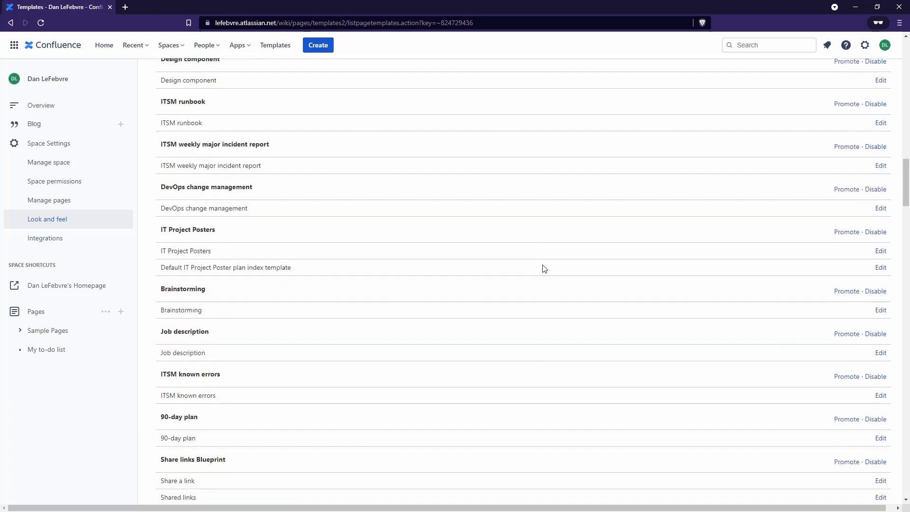
pyautogui.scroll(-11, 544, 269)
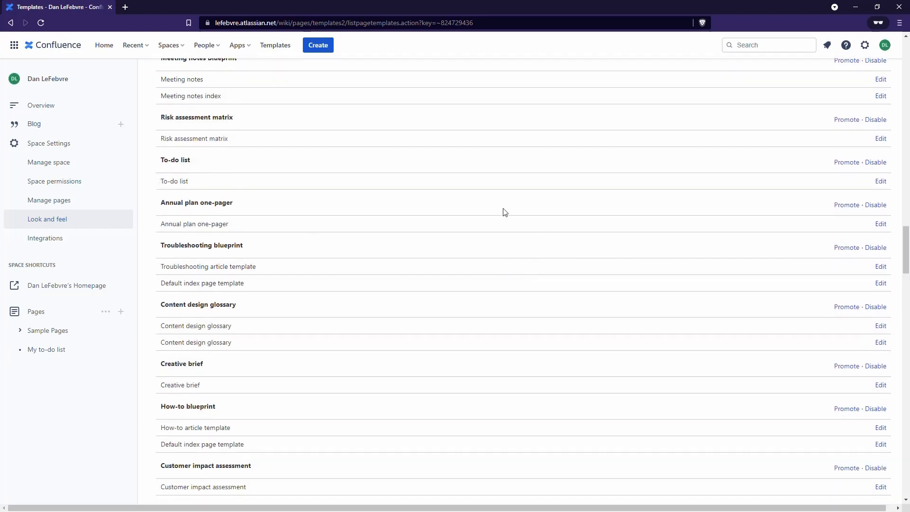
pyautogui.click(838, 165)
# Start a new page in the personal space and browse the full list of available templates.
pyautogui.click(329, 50)
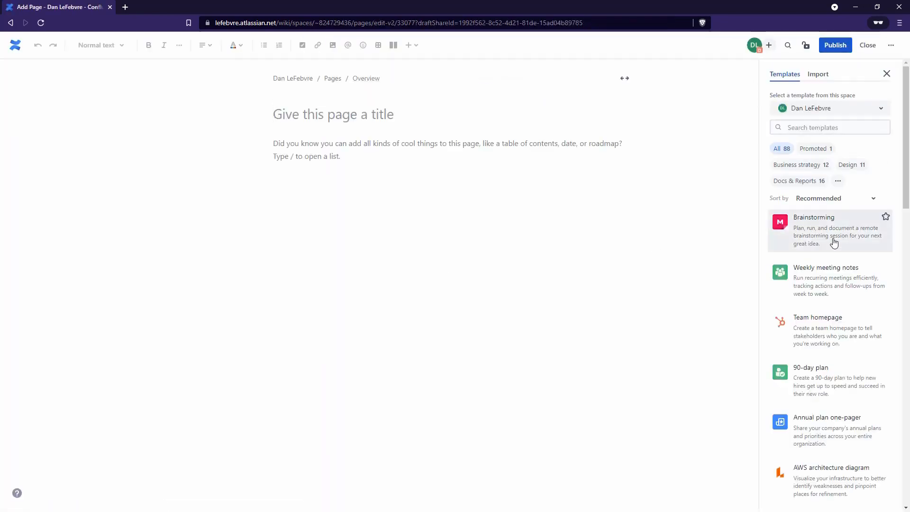
pyautogui.scroll(-2, 820, 287)
pyautogui.scroll(-12, 819, 286)
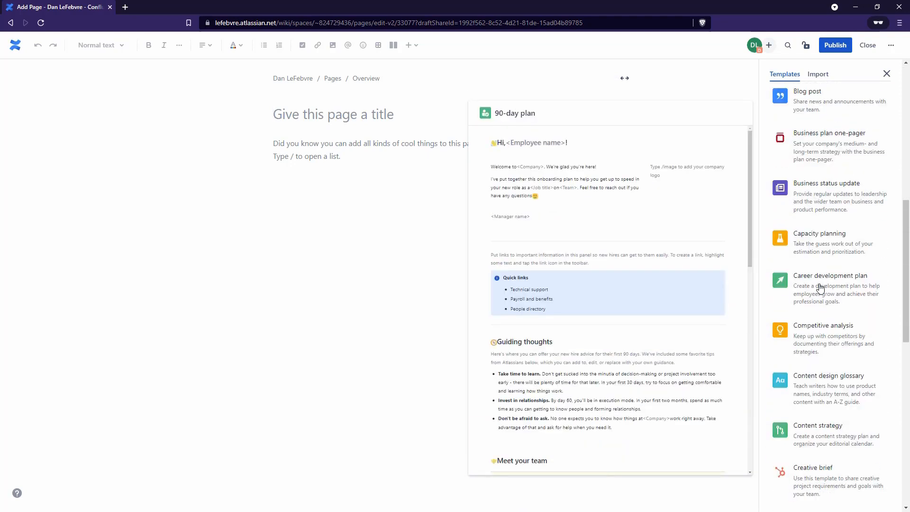
pyautogui.scroll(-6, 820, 288)
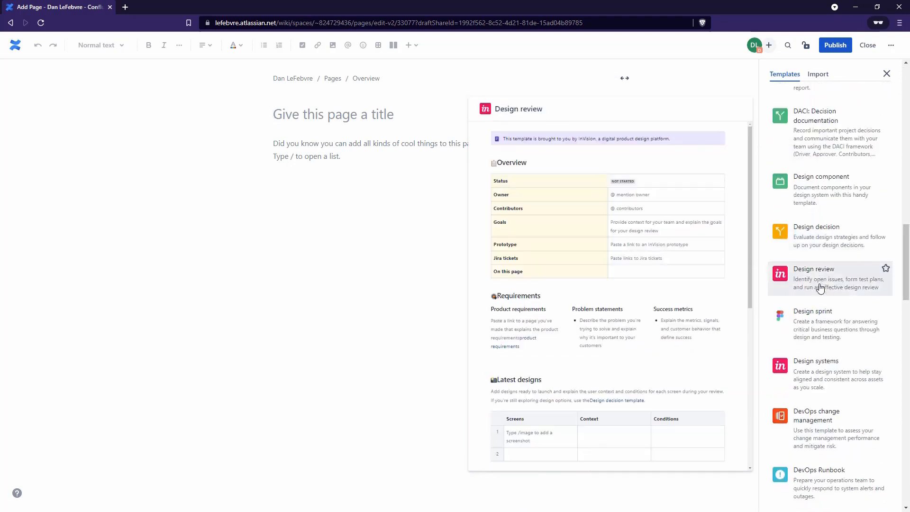
pyautogui.scroll(20, 820, 288)
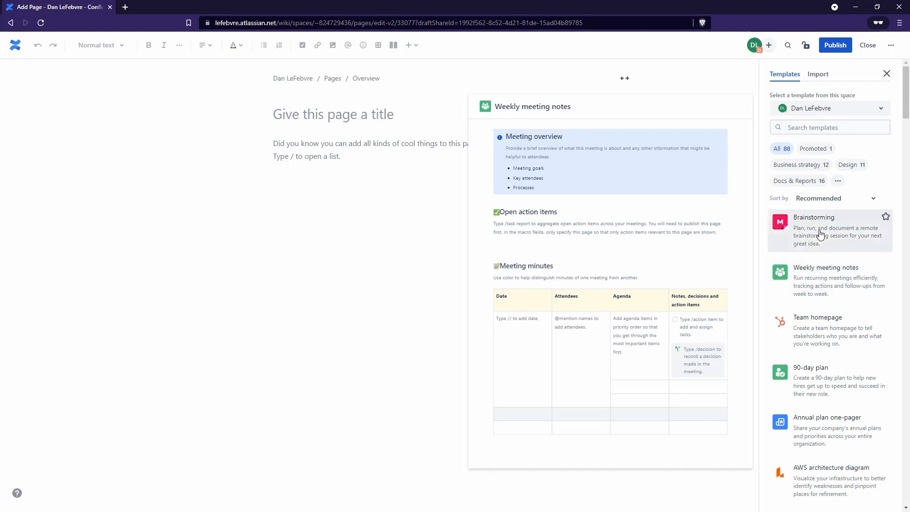
# Filter the page templates to the promoted ones, preview the To-do list template and close the draft page.
pyautogui.click(814, 151)
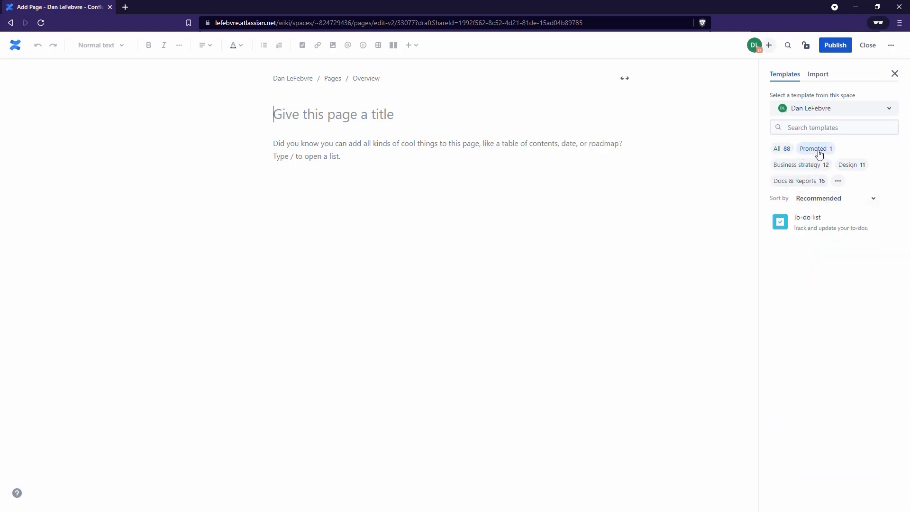
pyautogui.moveTo(807, 235)
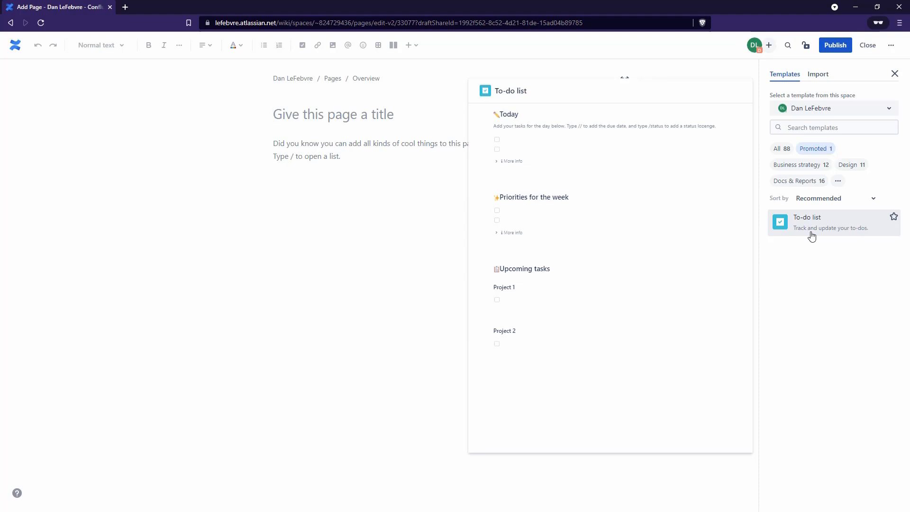
pyautogui.click(867, 46)
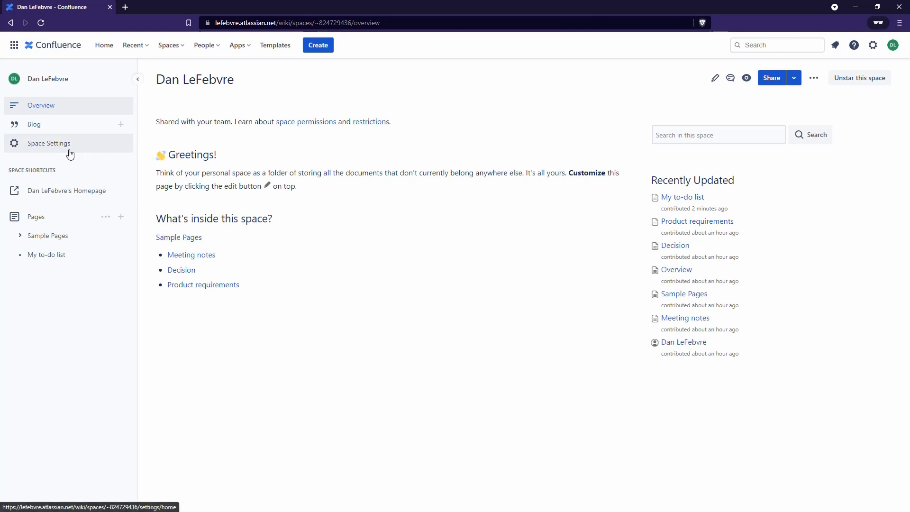
# Disable the first seven blueprints in the space's template settings, from Master project documentation through Product Requirements Blueprint.
pyautogui.click(74, 154)
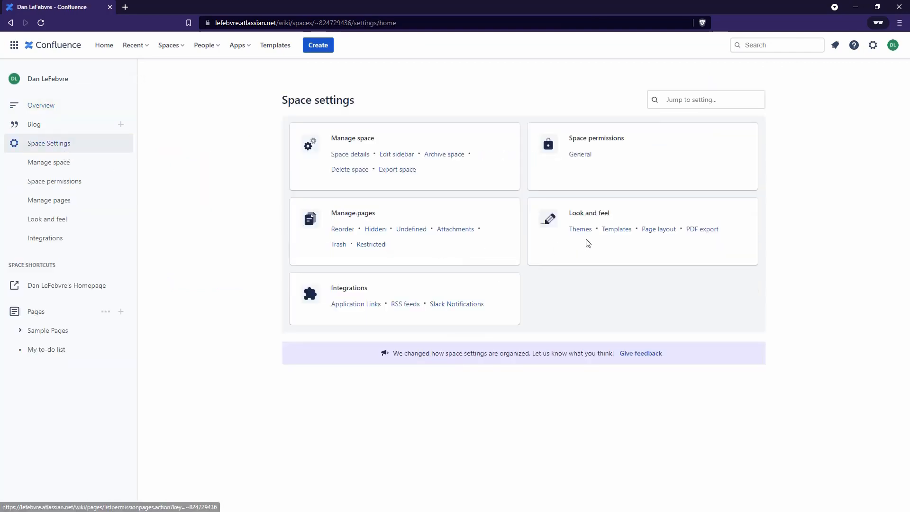
pyautogui.click(608, 231)
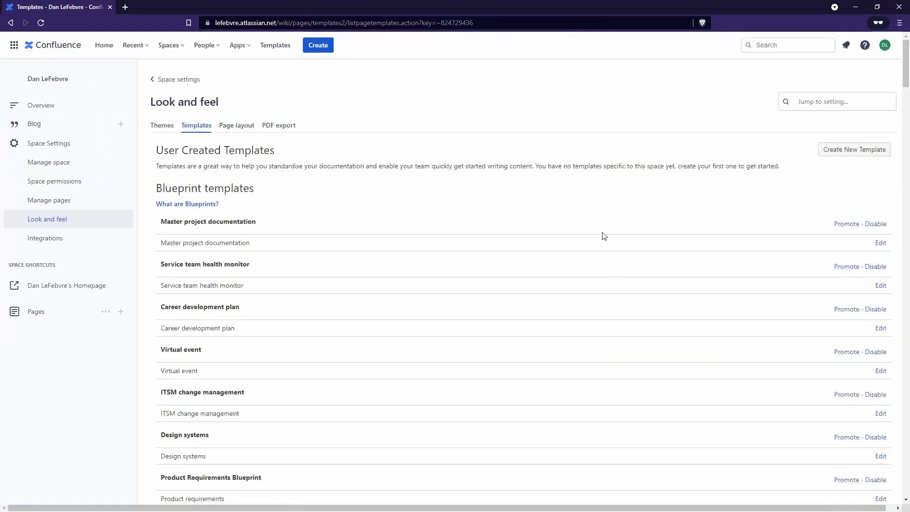
pyautogui.click(875, 224)
pyautogui.click(877, 267)
pyautogui.click(876, 309)
pyautogui.click(877, 352)
pyautogui.click(875, 395)
pyautogui.click(875, 438)
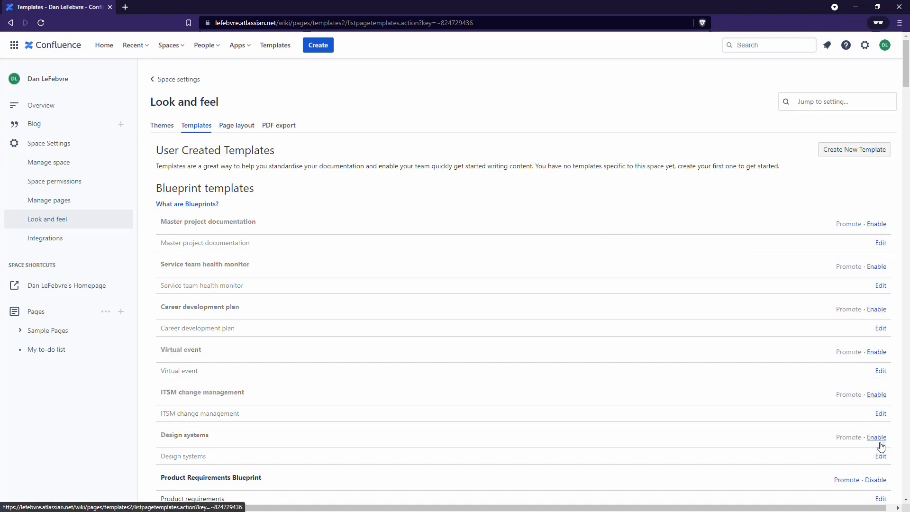
pyautogui.click(875, 479)
# Disable the Incident communication, Sales portal, AWS architecture diagram, Business status update and Incident postmortem blueprints.
pyautogui.scroll(-5, 879, 479)
pyautogui.click(876, 302)
pyautogui.click(876, 344)
pyautogui.click(876, 387)
pyautogui.click(875, 430)
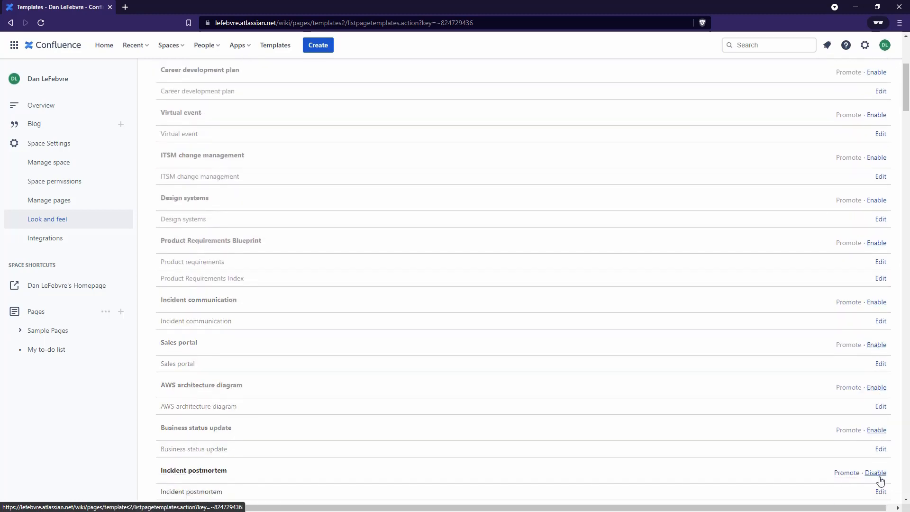
pyautogui.click(875, 473)
# Disable the Vision to values and Project status blueprints and the others down the list, keeping To-do list enabled.
pyautogui.scroll(-6, 877, 478)
pyautogui.click(874, 231)
pyautogui.click(875, 274)
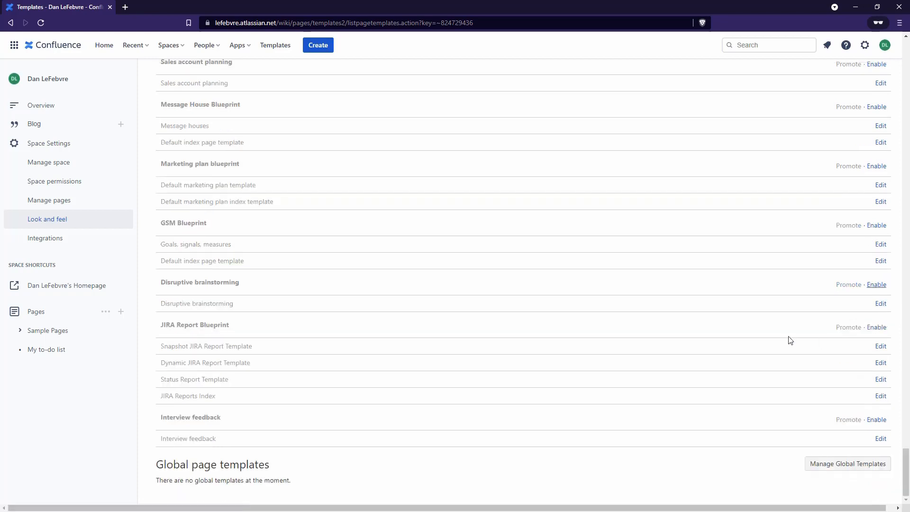
# Look back through the blueprint list up to the promoted To-do list and start a new page.
pyautogui.scroll(6, 779, 346)
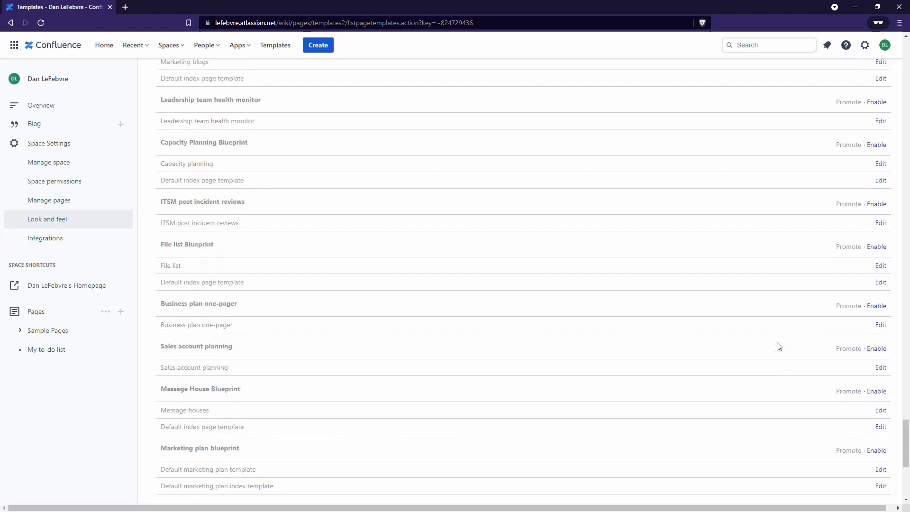
pyautogui.scroll(20, 778, 346)
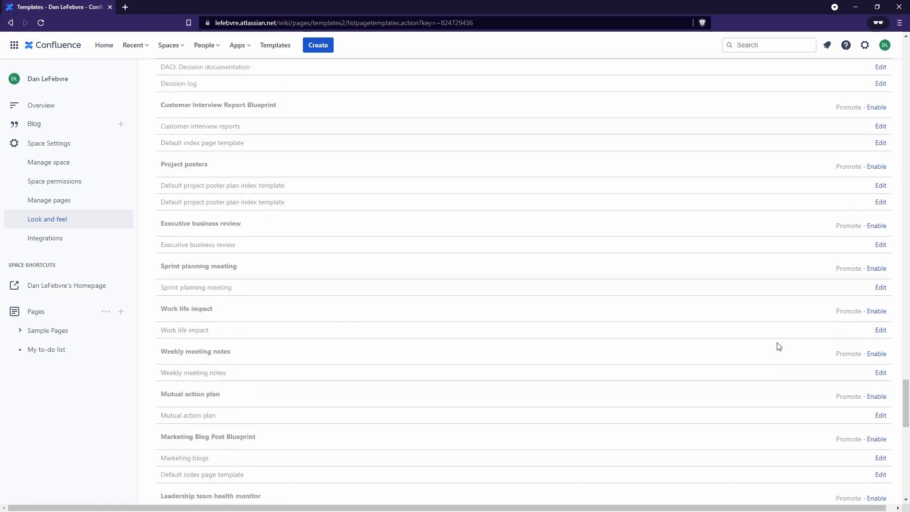
pyautogui.scroll(8, 779, 346)
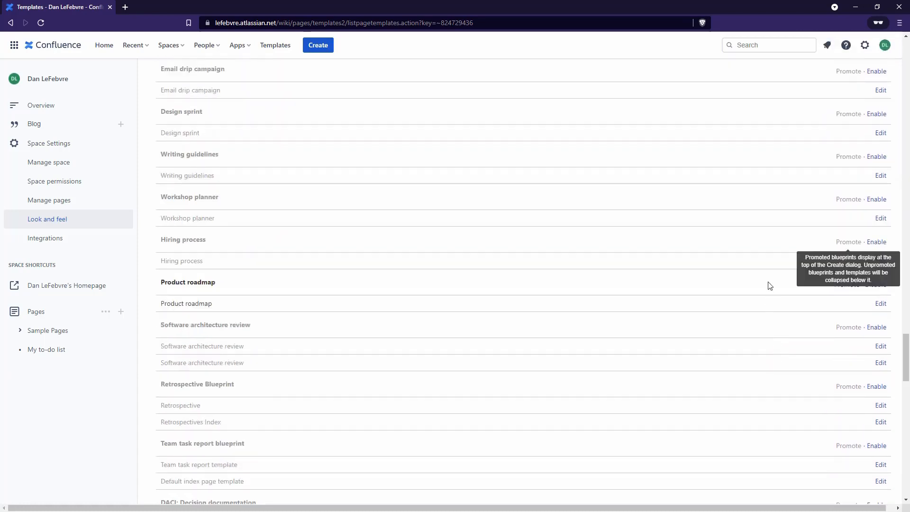
pyautogui.scroll(15, 765, 286)
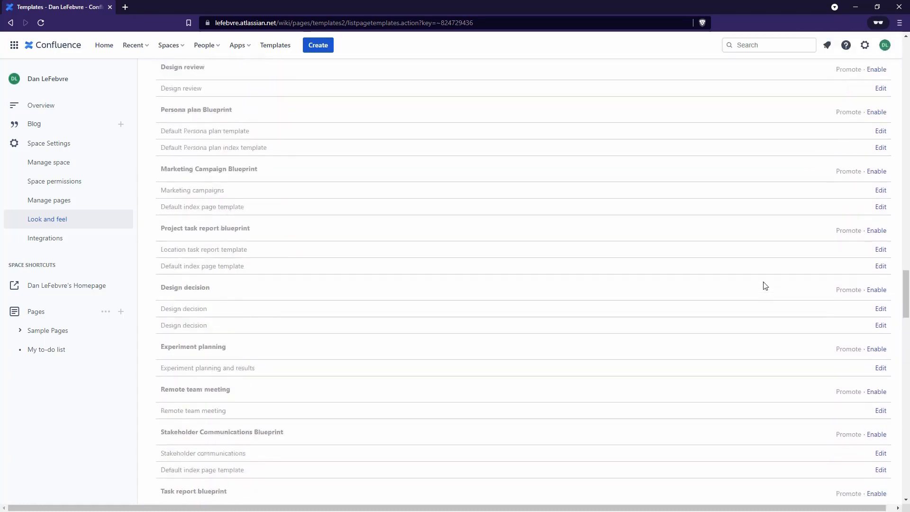
pyautogui.scroll(10, 765, 286)
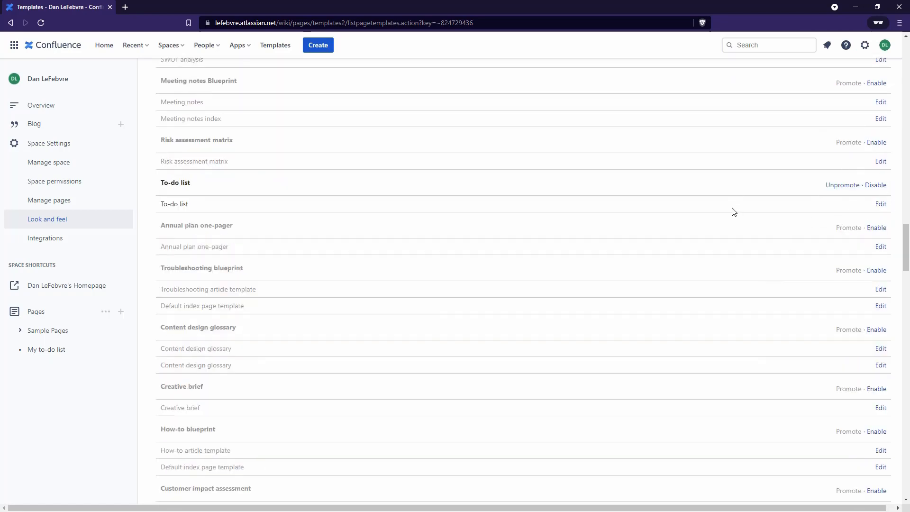
pyautogui.scroll(6, 675, 219)
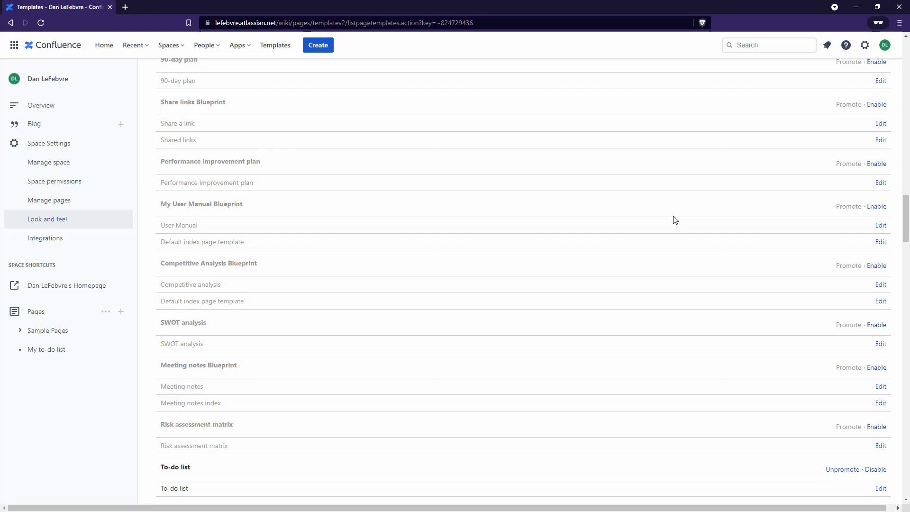
pyautogui.click(319, 45)
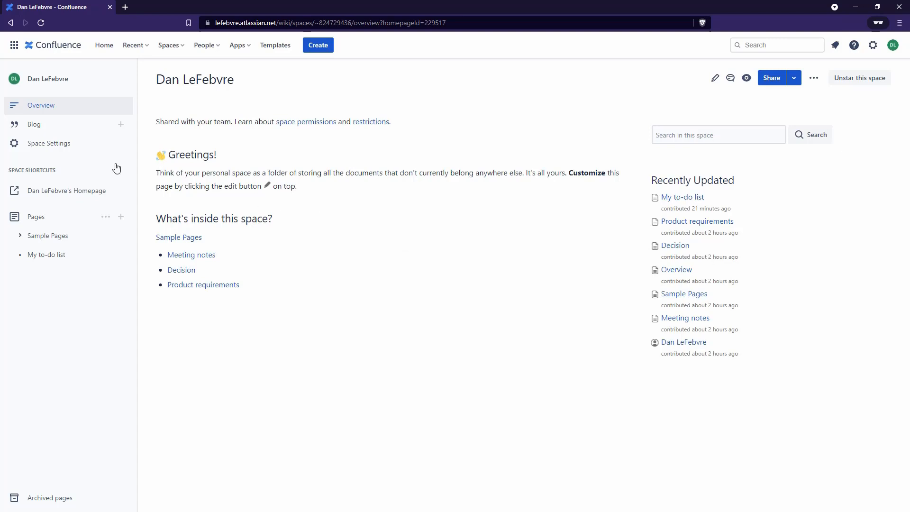
# Open the personal space's general permissions and review those for groups, individual users and anonymous access.
pyautogui.click(72, 145)
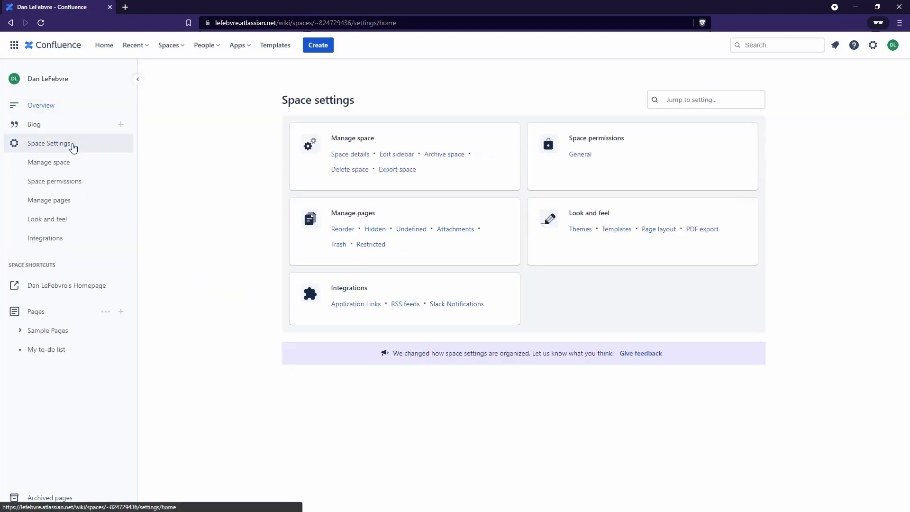
pyautogui.click(580, 156)
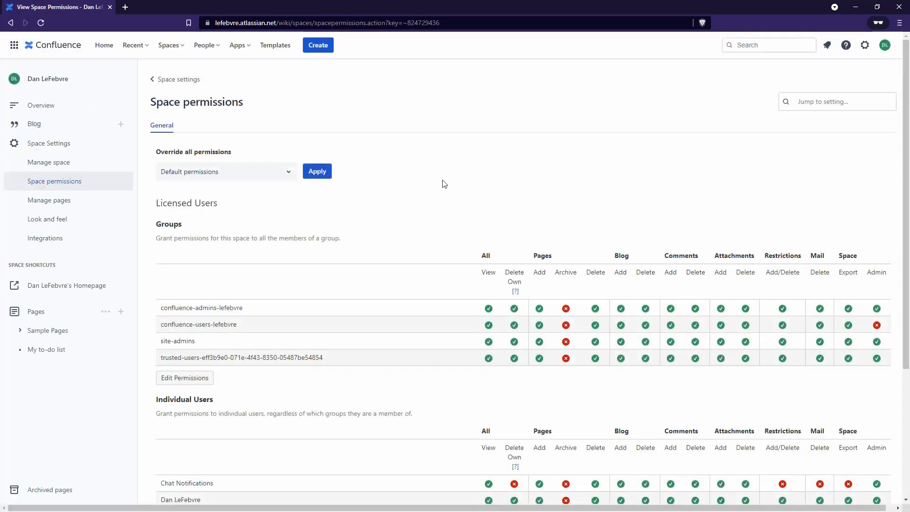
pyautogui.scroll(-4, 443, 183)
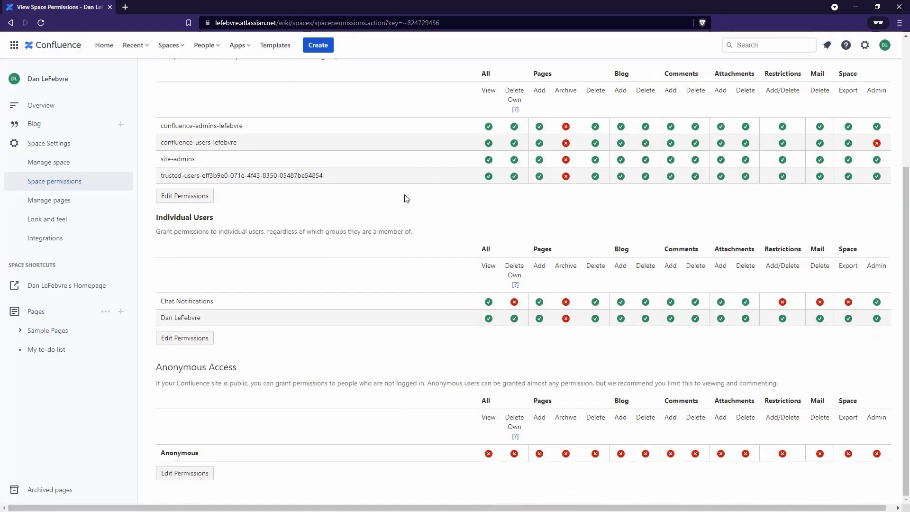
pyautogui.scroll(1, 408, 199)
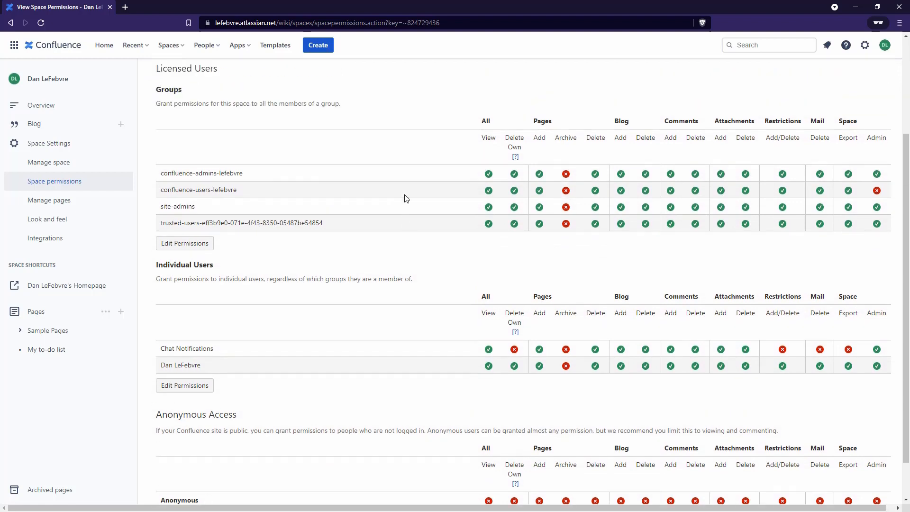
pyautogui.scroll(1, 406, 198)
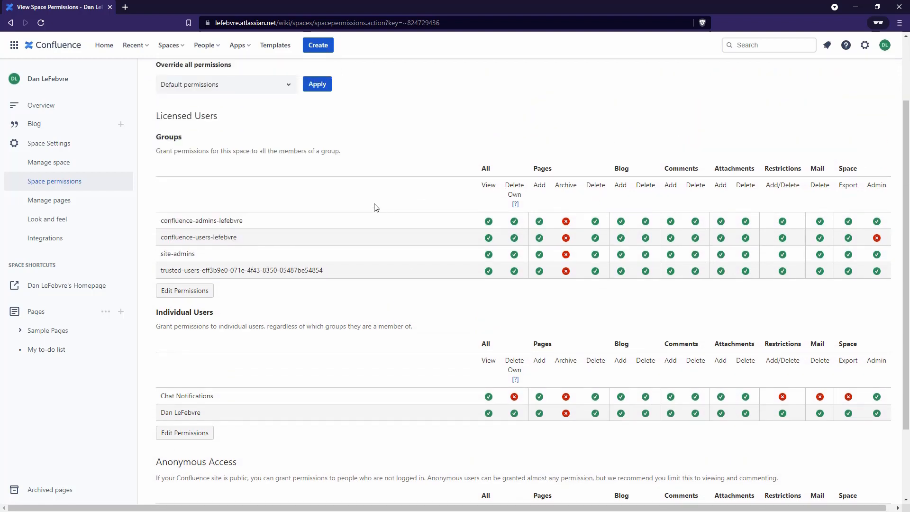
pyautogui.scroll(1, 378, 204)
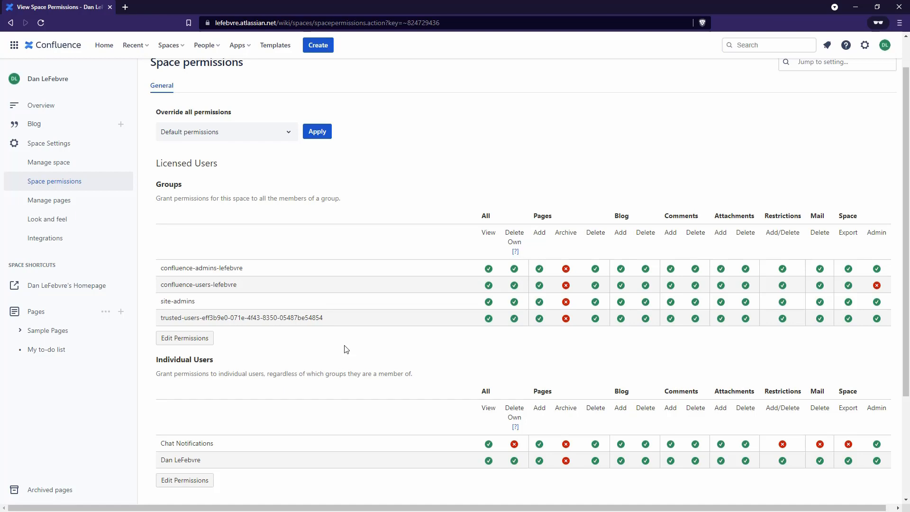
pyautogui.scroll(-2, 274, 371)
pyautogui.scroll(-2, 274, 371)
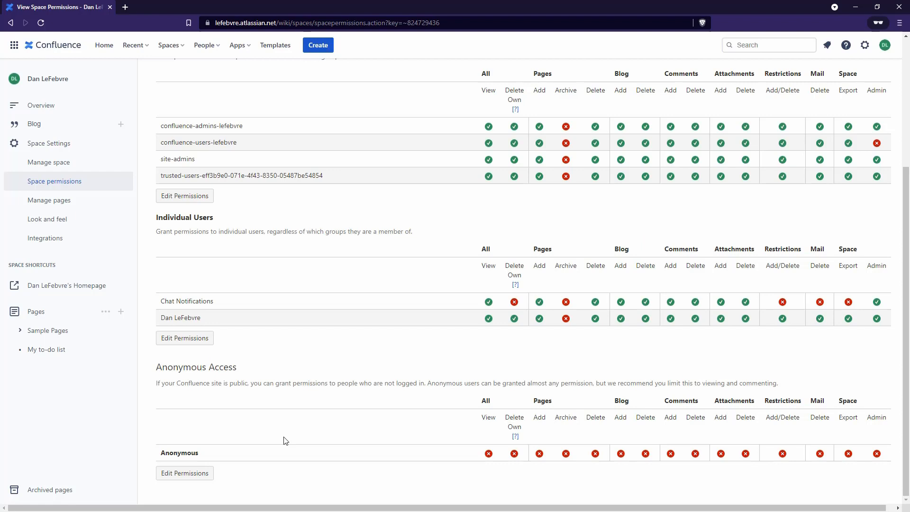
pyautogui.scroll(3, 286, 441)
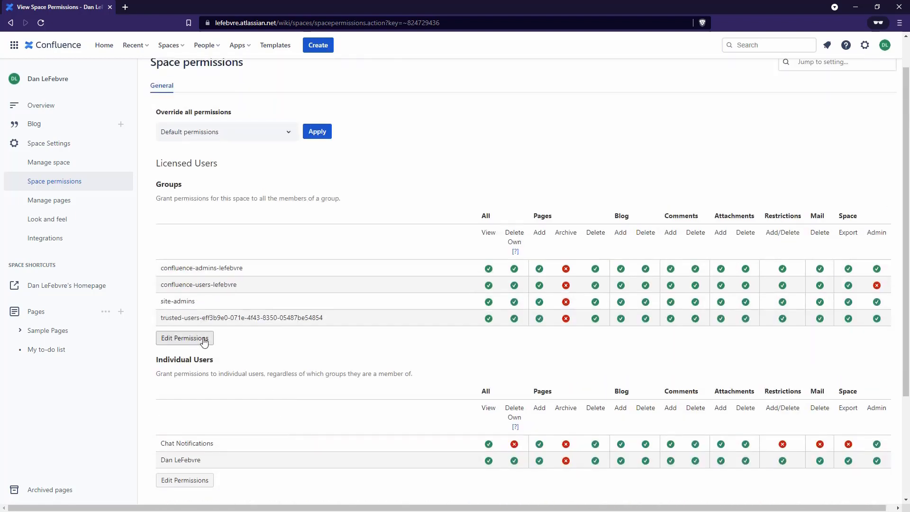
# Remove the View permission from the confluence-users group and save all space permissions.
pyautogui.click(185, 338)
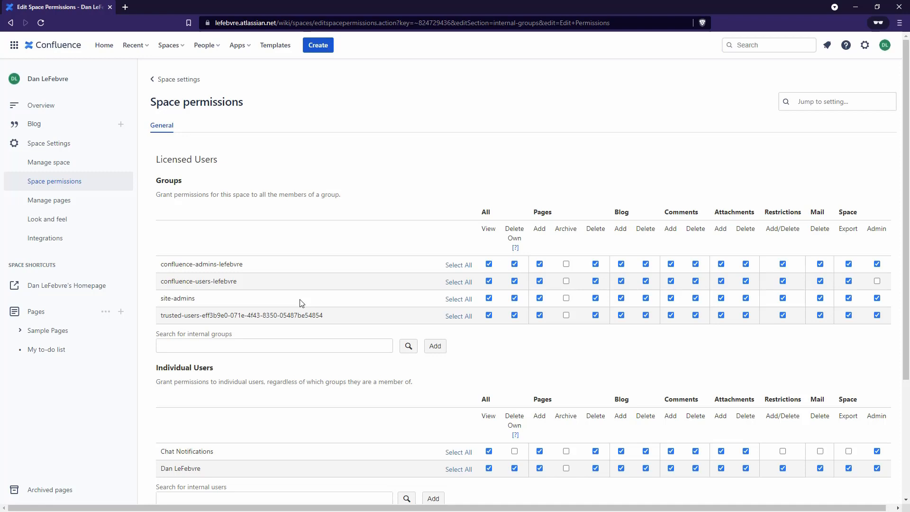
pyautogui.click(489, 281)
pyautogui.scroll(-3, 478, 327)
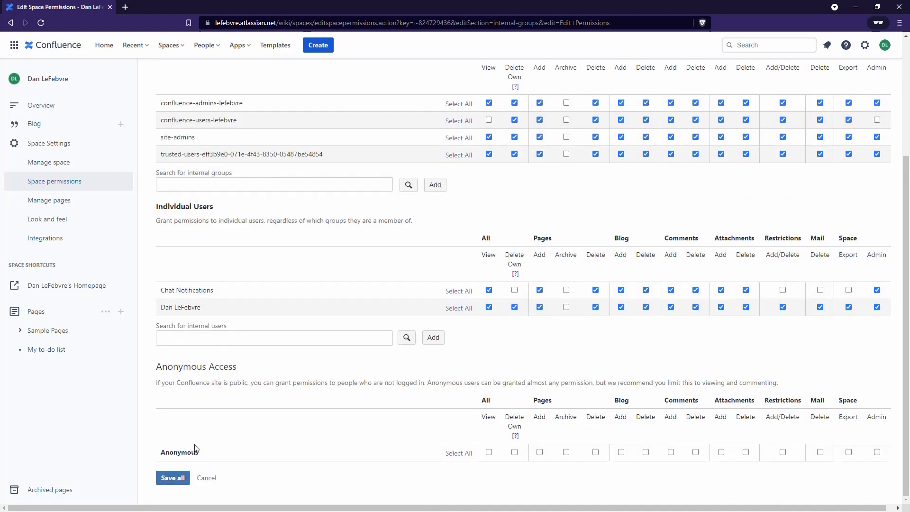
pyautogui.click(181, 480)
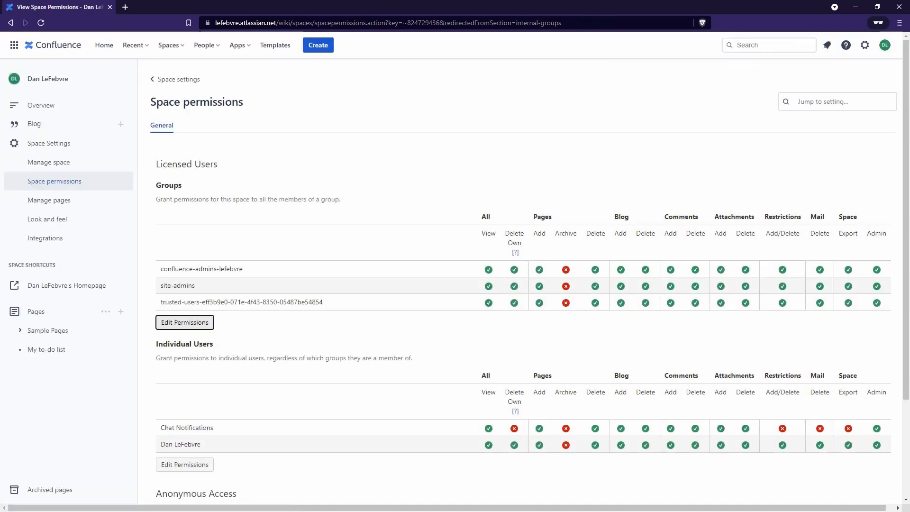
# Switch to the browser signed in as the second user and view all spaces in Confluence.
pyautogui.hotkey('alt', 'Tab')
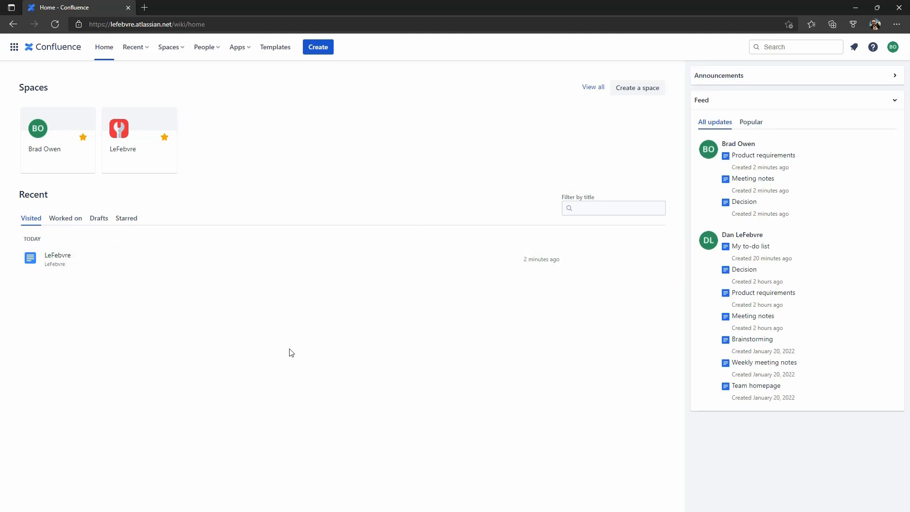
pyautogui.click(174, 56)
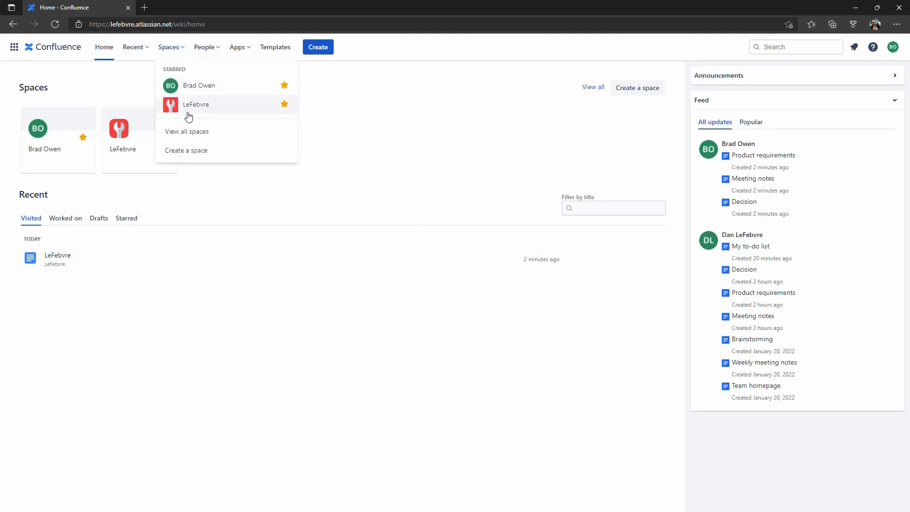
pyautogui.click(191, 135)
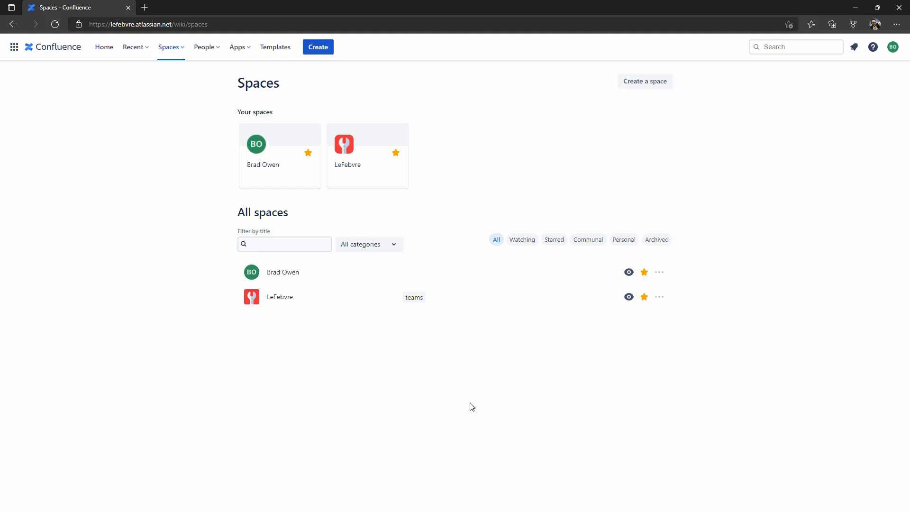
# Switch back to the space owner's browser, add the confluence-users group with View permission to the personal space, and save all permissions.
pyautogui.press('alt')
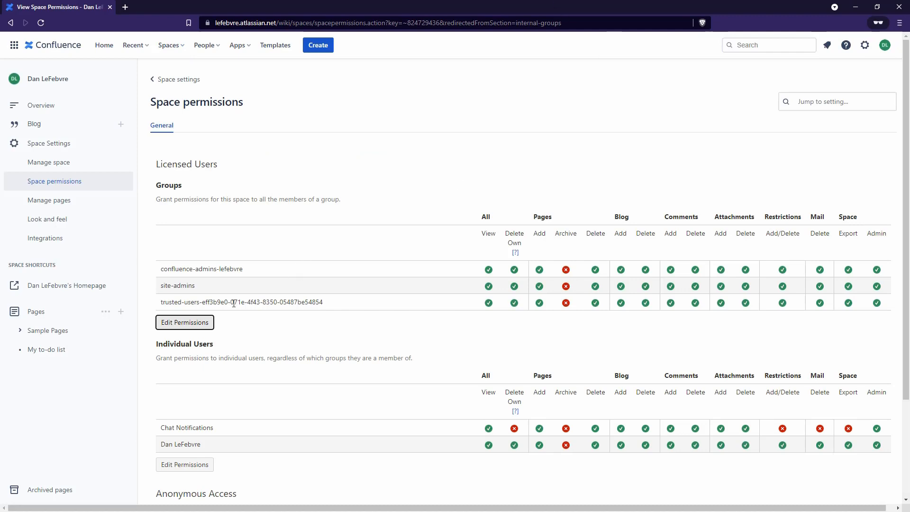
pyautogui.click(196, 325)
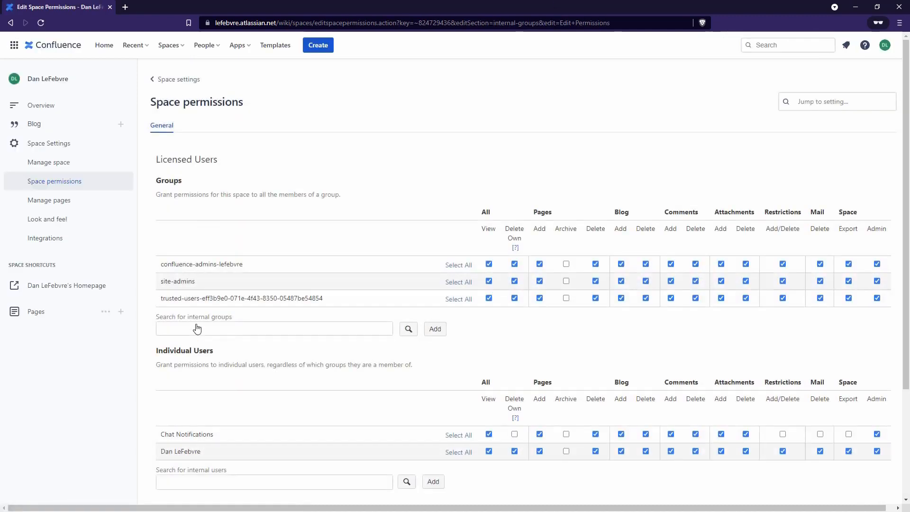
pyautogui.click(212, 326)
pyautogui.write('confluence')
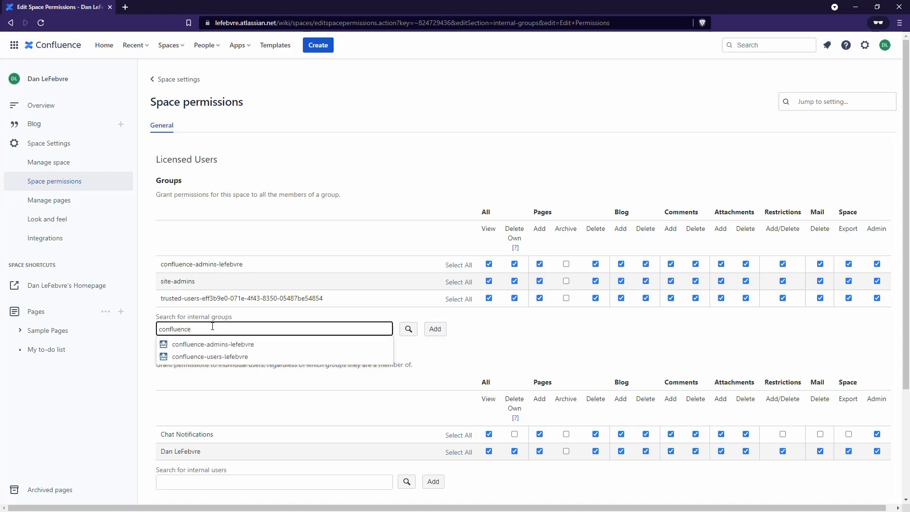
pyautogui.click(239, 361)
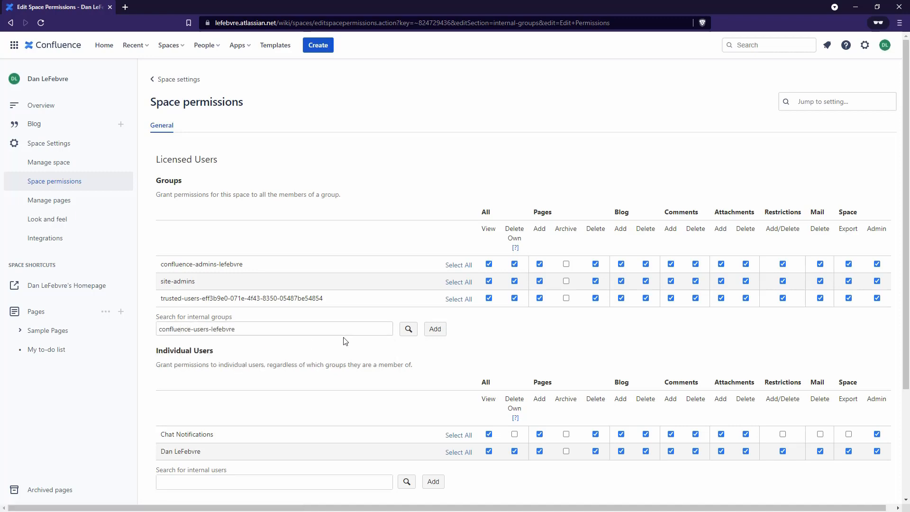
pyautogui.click(434, 330)
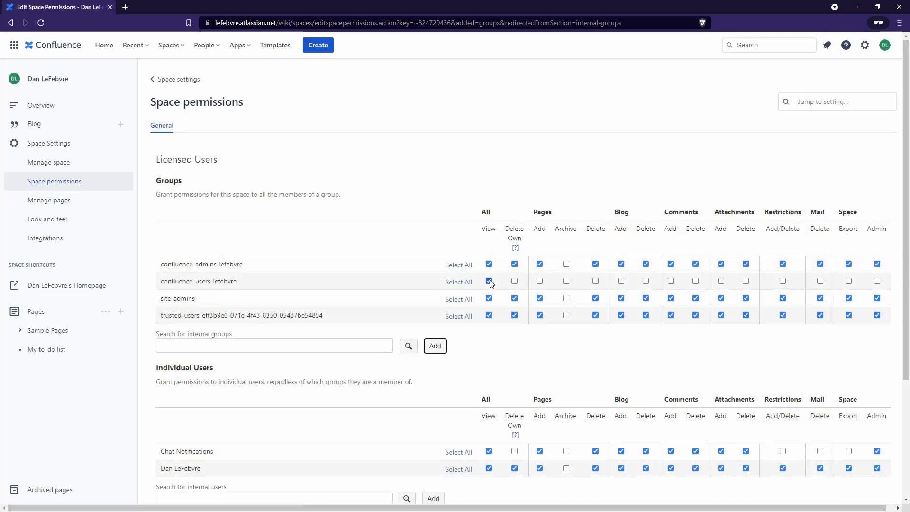
pyautogui.scroll(-3, 393, 374)
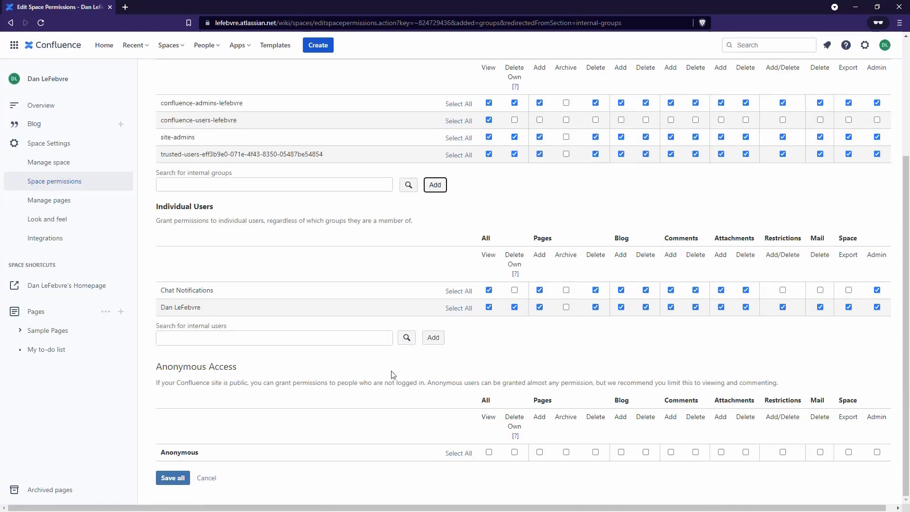
pyautogui.click(171, 481)
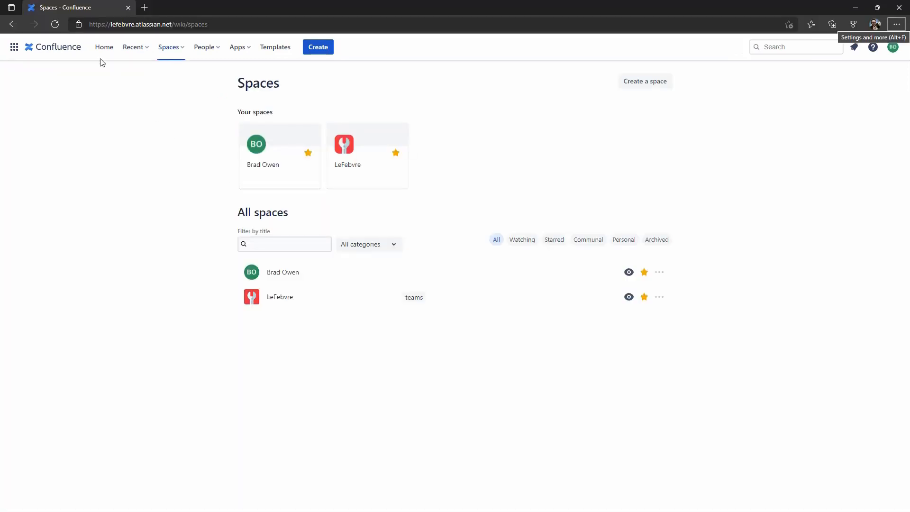
# Reload the second user's space list and open the shared personal space, and review the confluence-users permissions in the owner's browser.
pyautogui.press('F5')
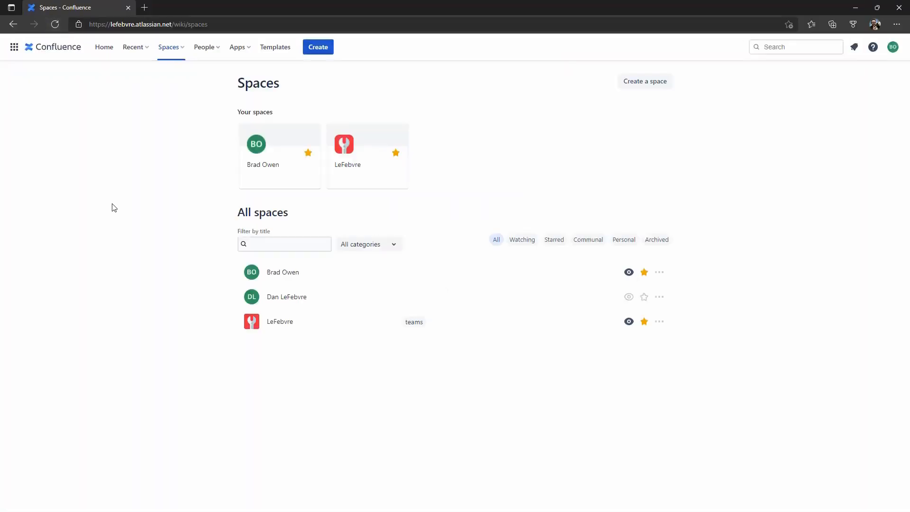
pyautogui.click(288, 299)
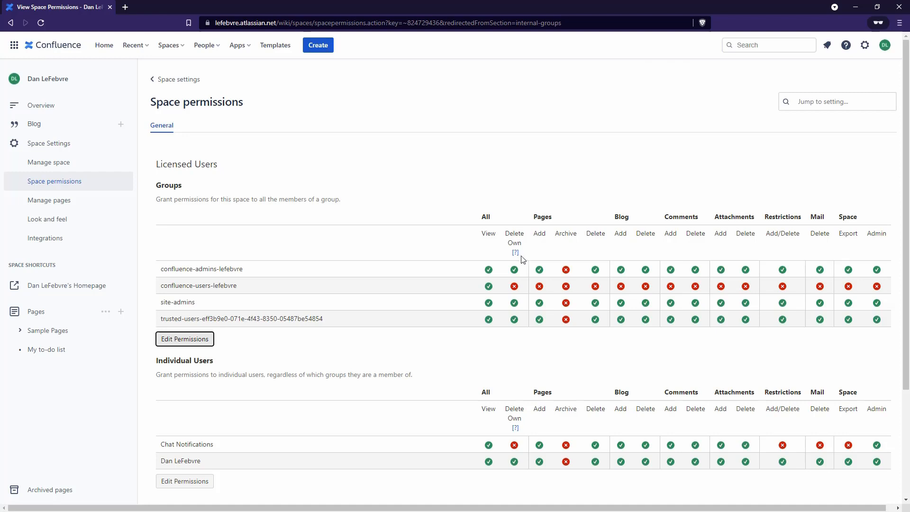
pyautogui.moveTo(161, 288); pyautogui.dragTo(255, 291)
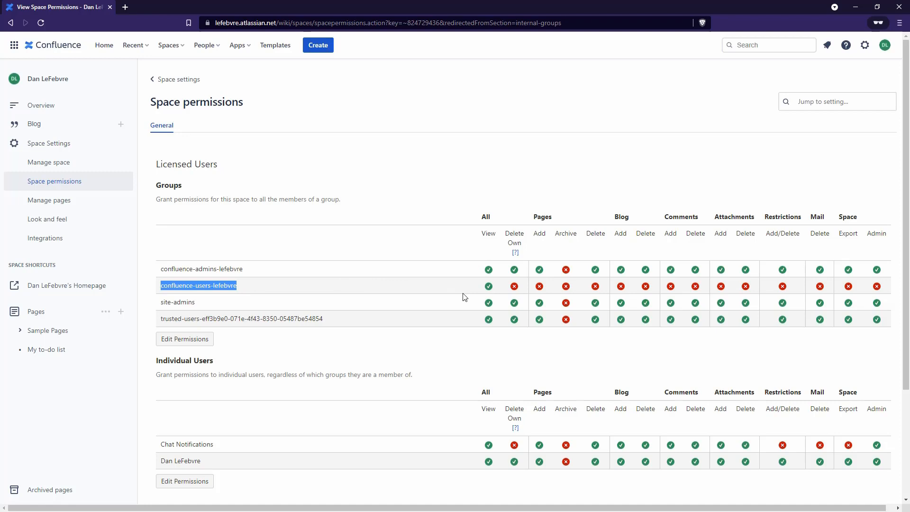
pyautogui.scroll(-2, 400, 364)
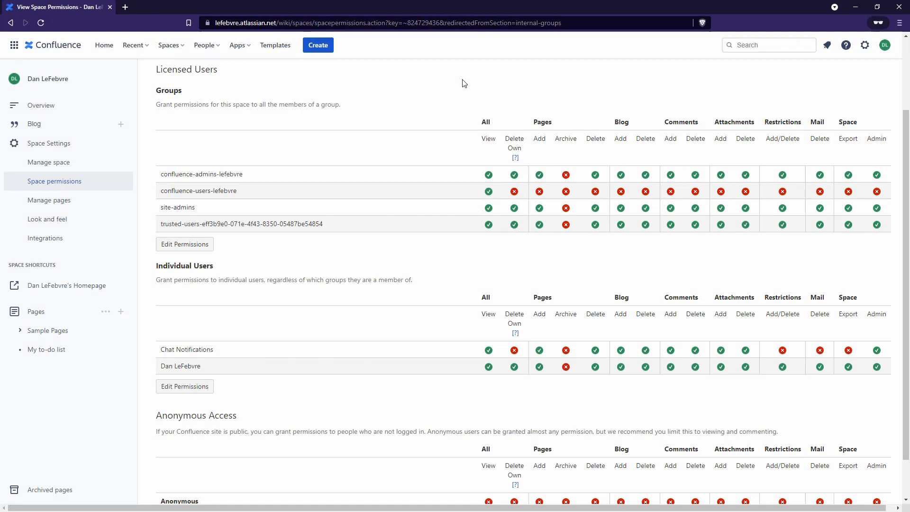
# Permanently delete the personal space from its space settings.
pyautogui.click(67, 150)
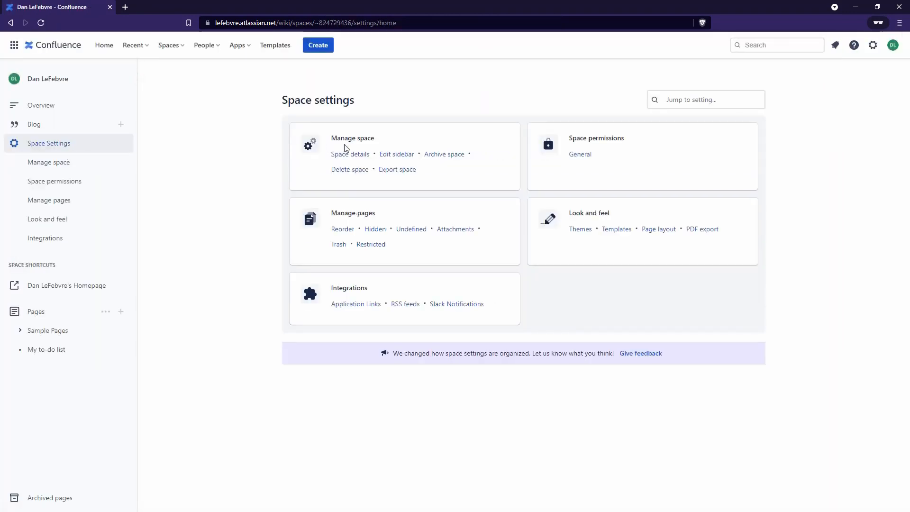
pyautogui.click(350, 170)
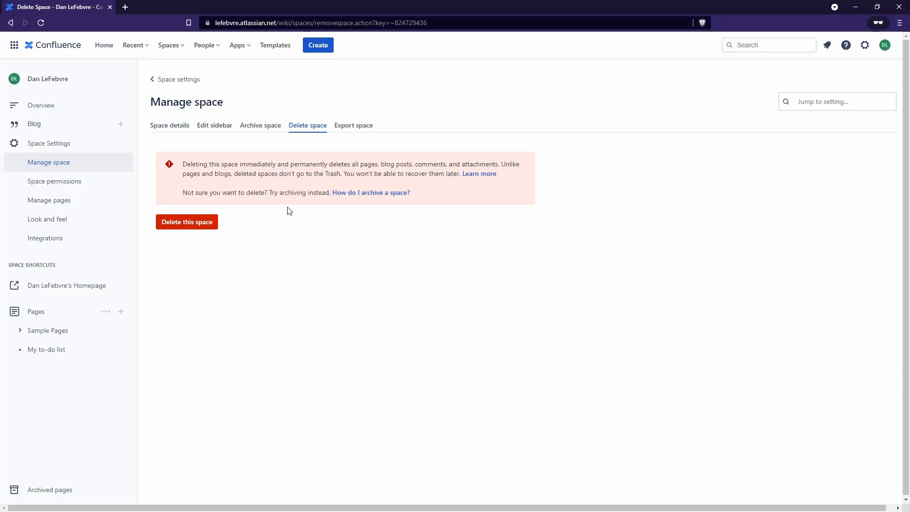
pyautogui.click(207, 223)
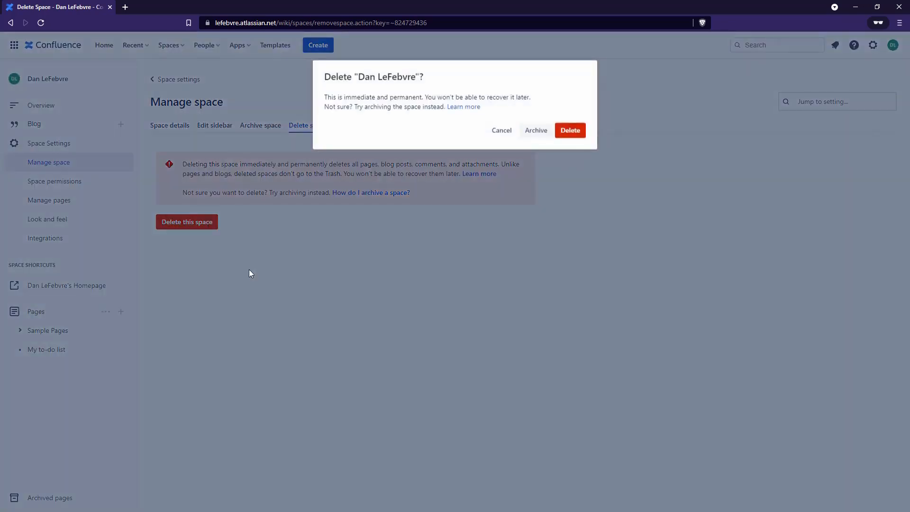
pyautogui.click(570, 131)
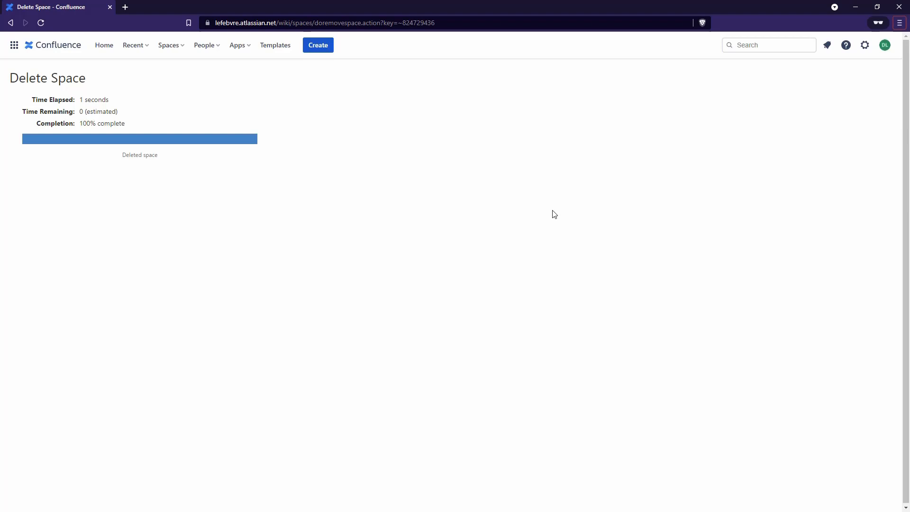
# Return to the Confluence home page and create a new personal space with the suggested name.
pyautogui.click(891, 49)
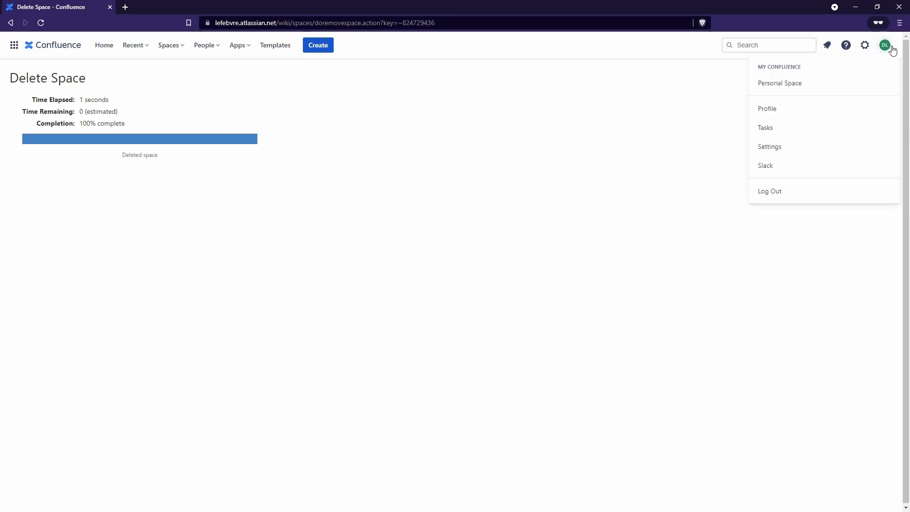
pyautogui.click(104, 46)
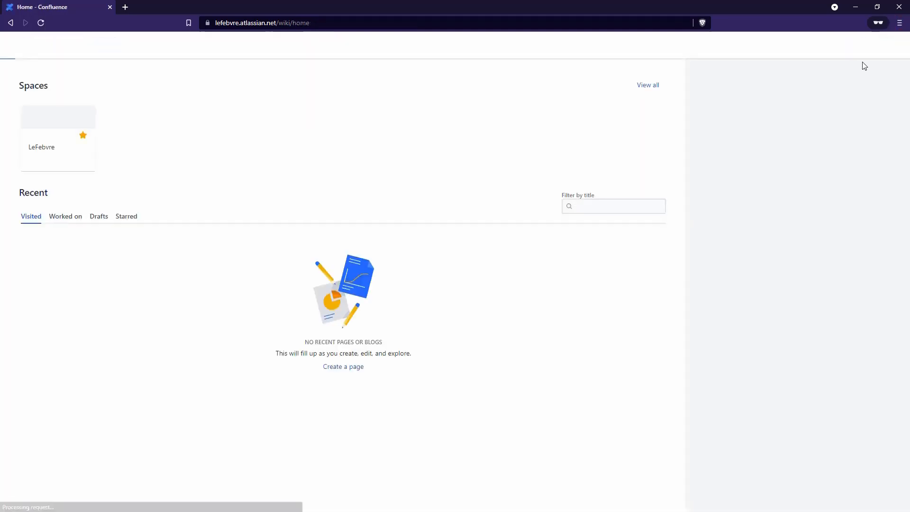
pyautogui.click(891, 47)
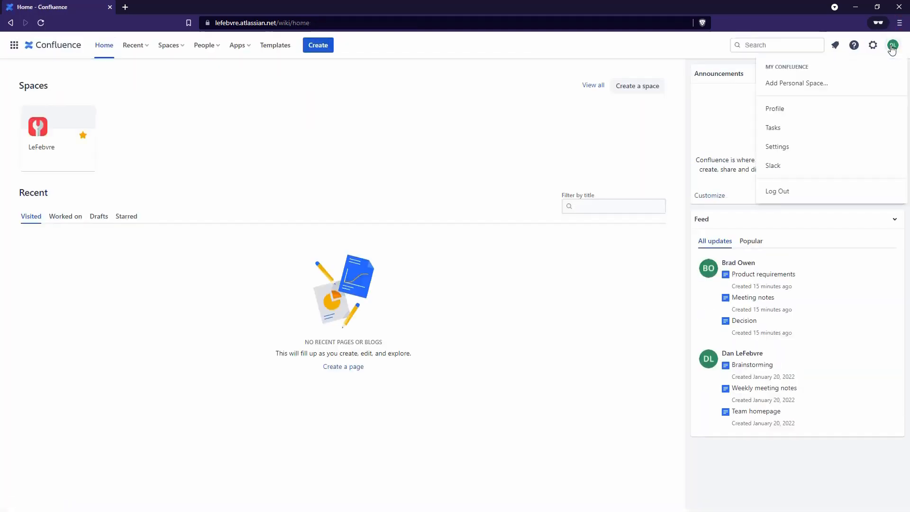
pyautogui.click(848, 84)
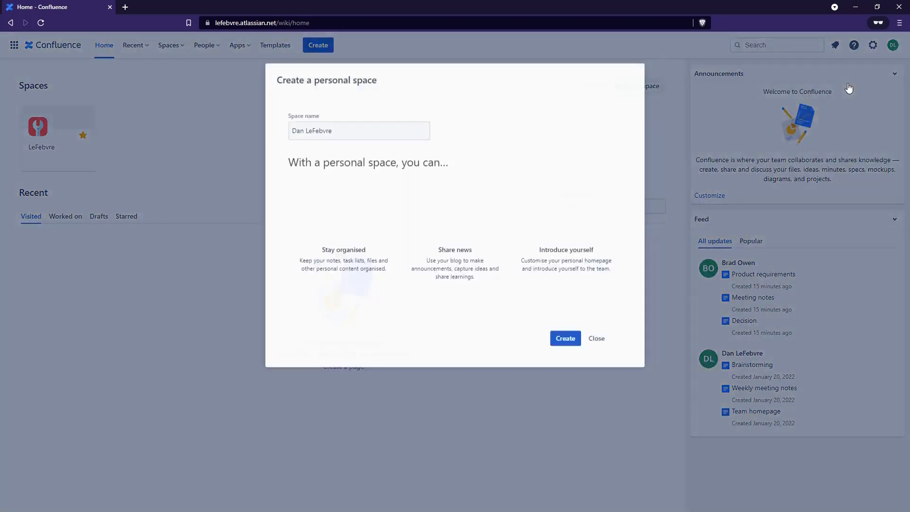
pyautogui.click(568, 339)
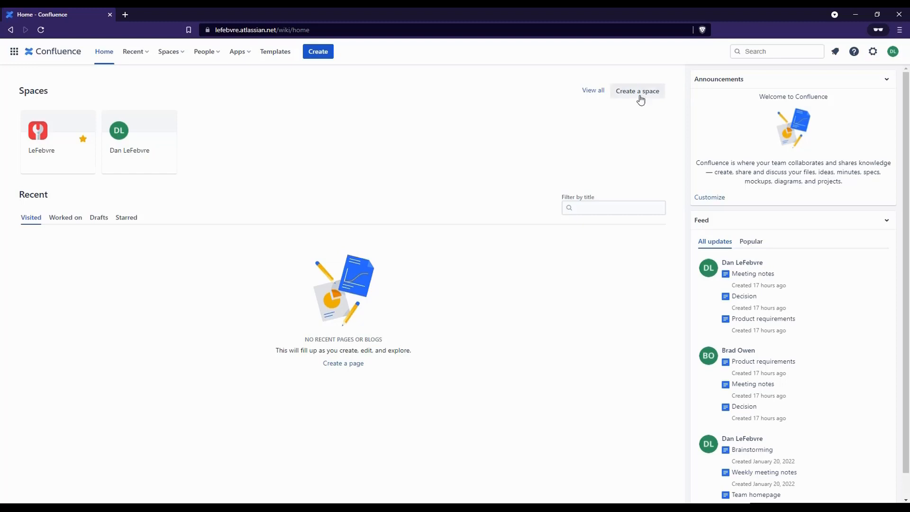
# Create a blank space named "Website Documentation" with the space key WEB and default permissions.
pyautogui.click(179, 56)
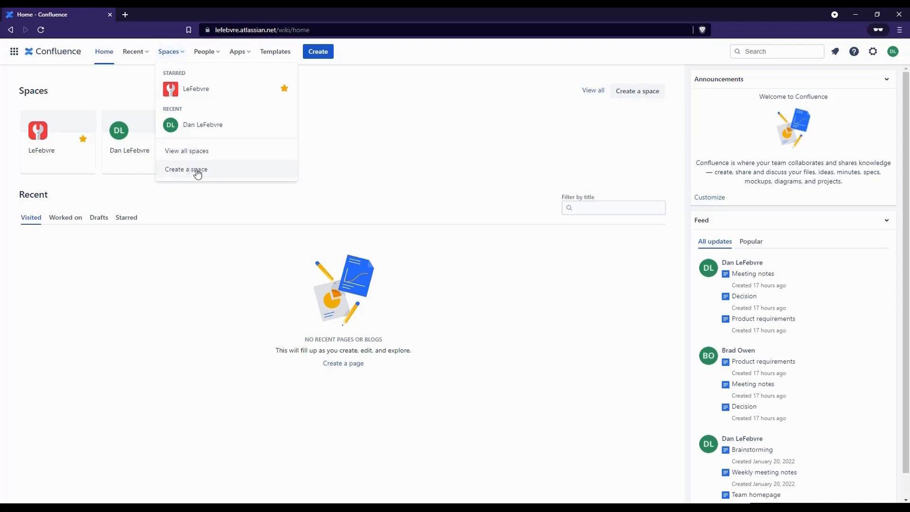
pyautogui.click(229, 176)
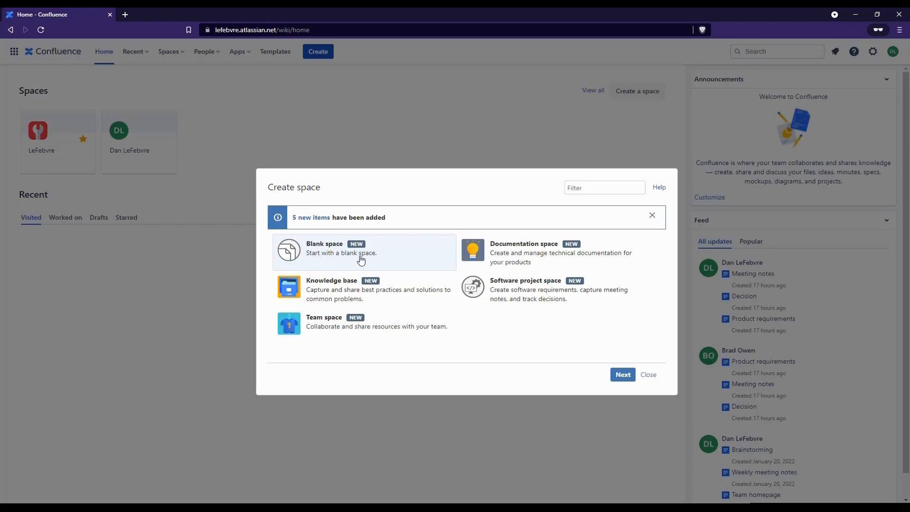
pyautogui.click(620, 377)
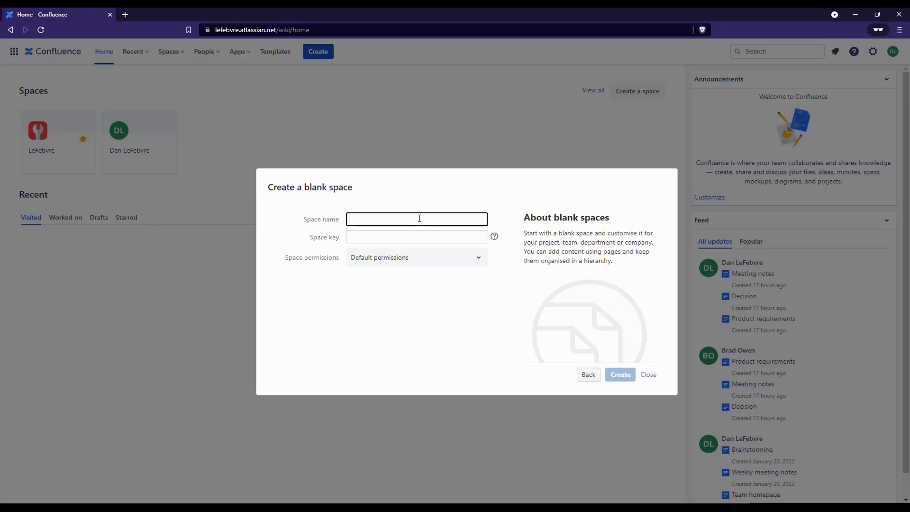
pyautogui.write('Website Documentation')
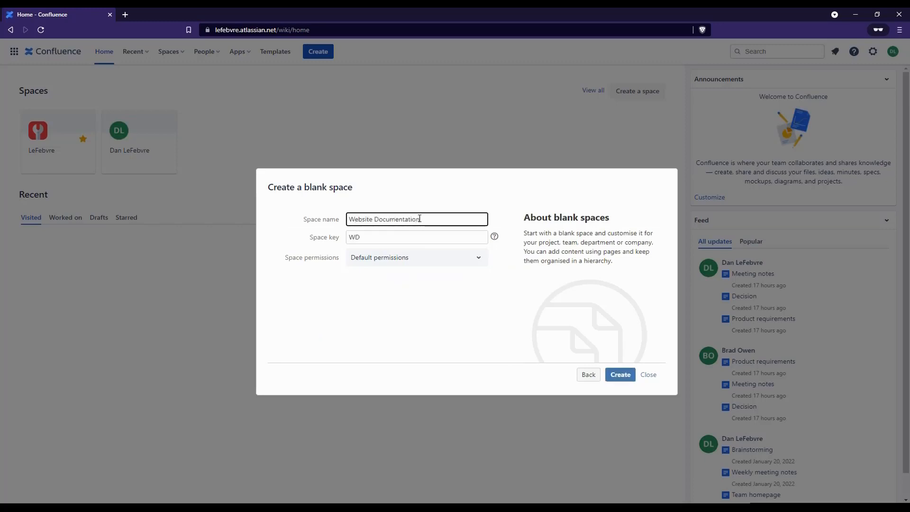
pyautogui.click(404, 239)
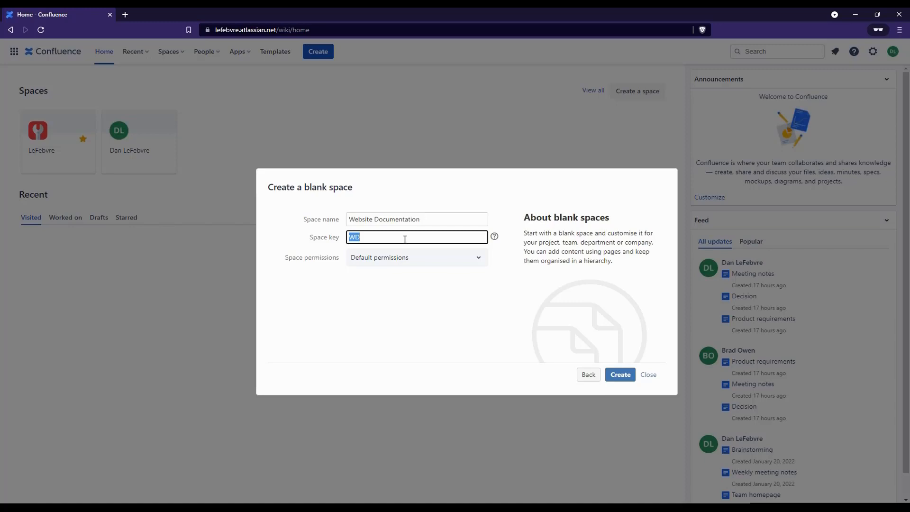
pyautogui.write('WEB')
pyautogui.click(632, 380)
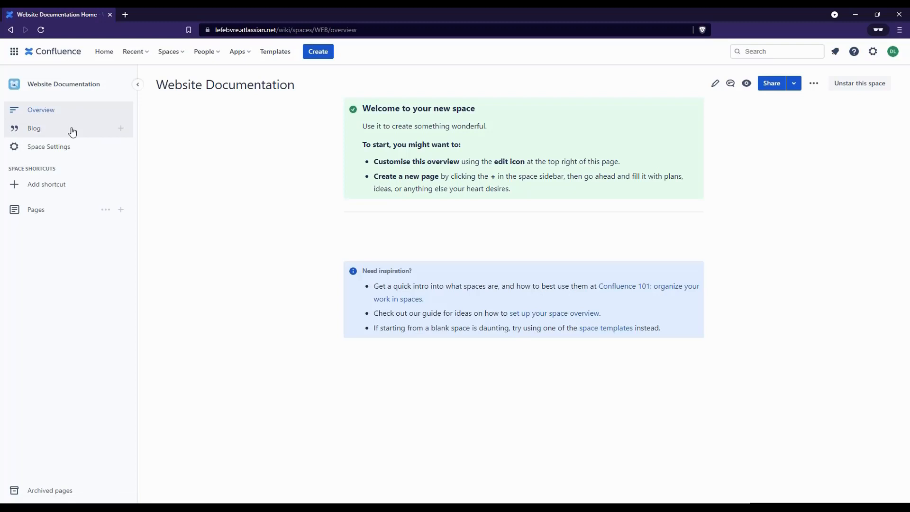
# Publish a blog post titled "My Team's First Blog Post" with the text "Welcome to the blog!" and return to the space navigation.
pyautogui.click(120, 128)
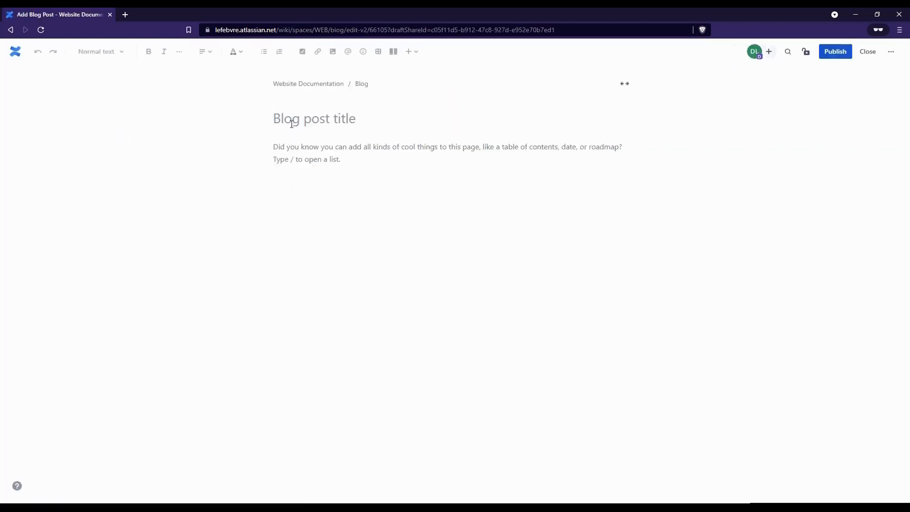
pyautogui.write('My')
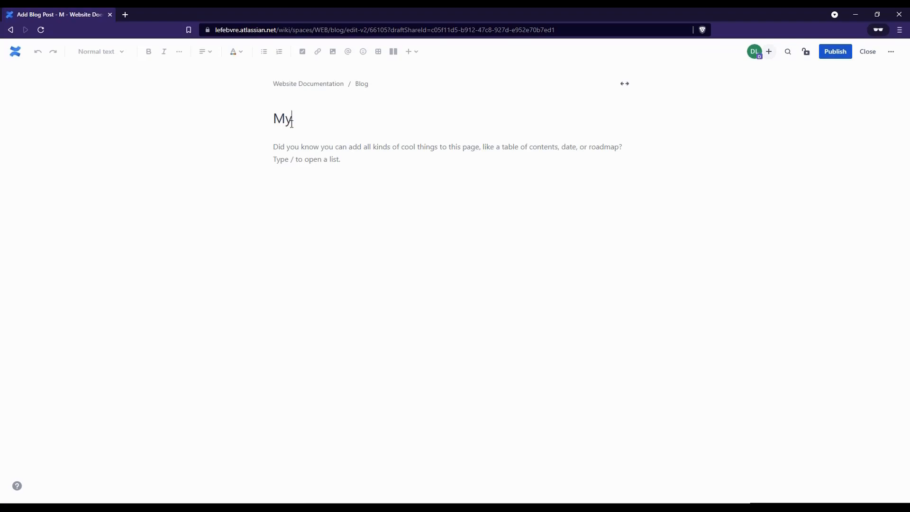
pyautogui.write(" Team's First Blog Post")
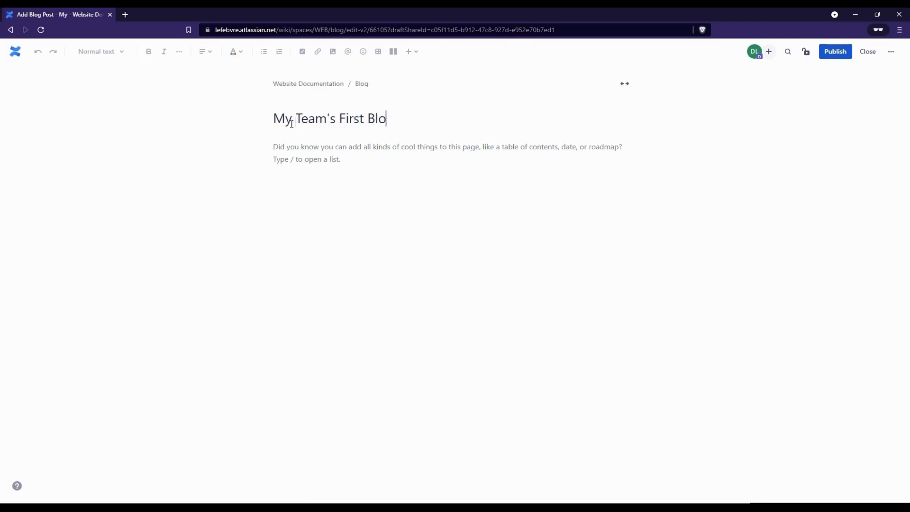
pyautogui.press('Return')
pyautogui.write('Welcome to the b')
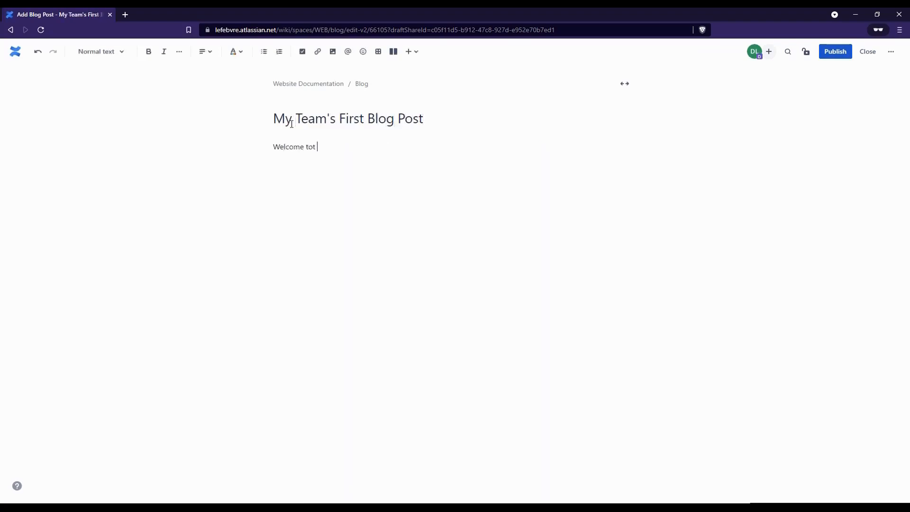
pyautogui.write('log!')
pyautogui.click(837, 53)
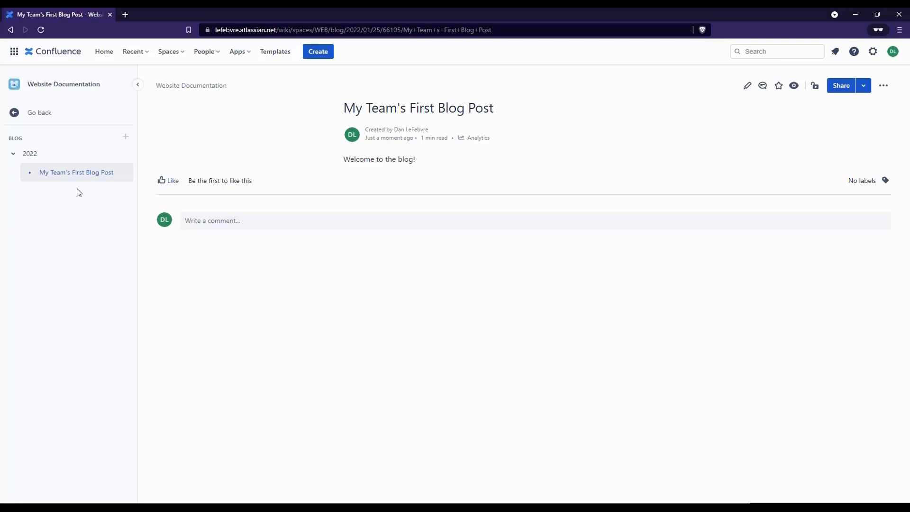
pyautogui.click(37, 117)
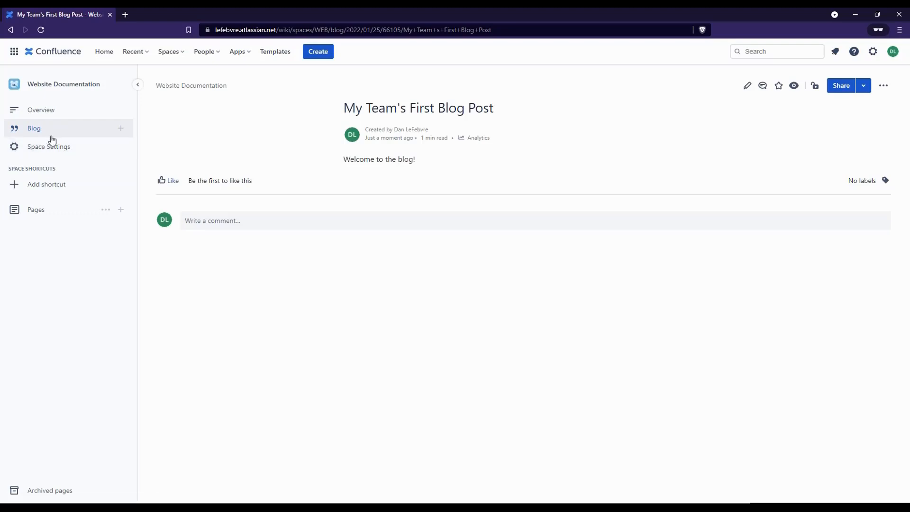
# Add a space shortcut with the owner's website address, name it as the owner's homepage, and save it.
pyautogui.click(72, 157)
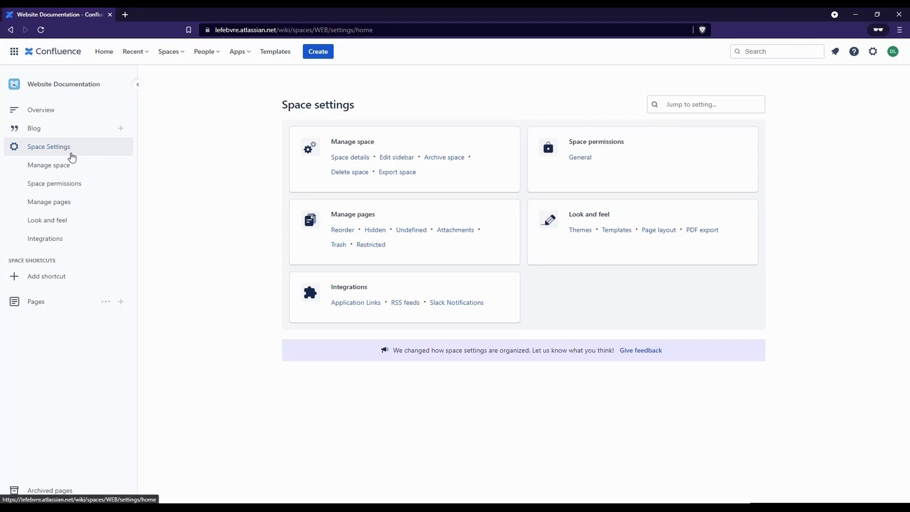
pyautogui.click(55, 284)
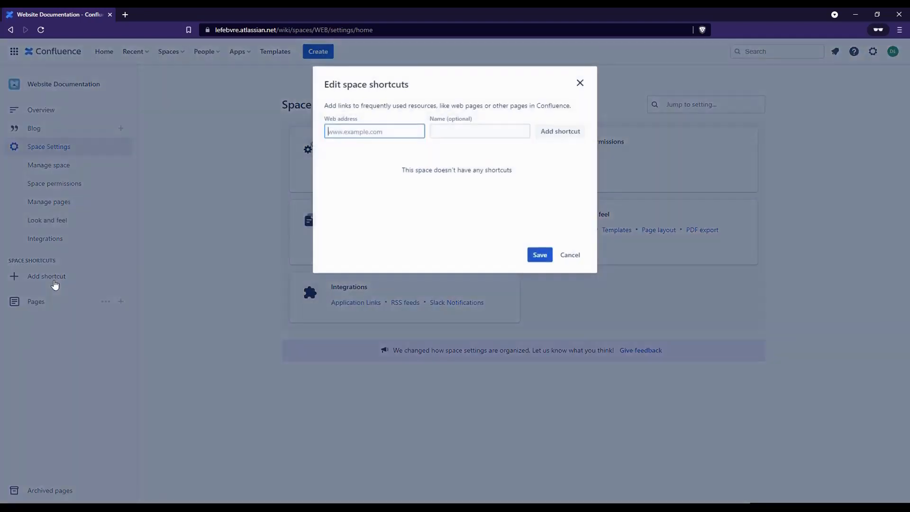
pyautogui.write('https')
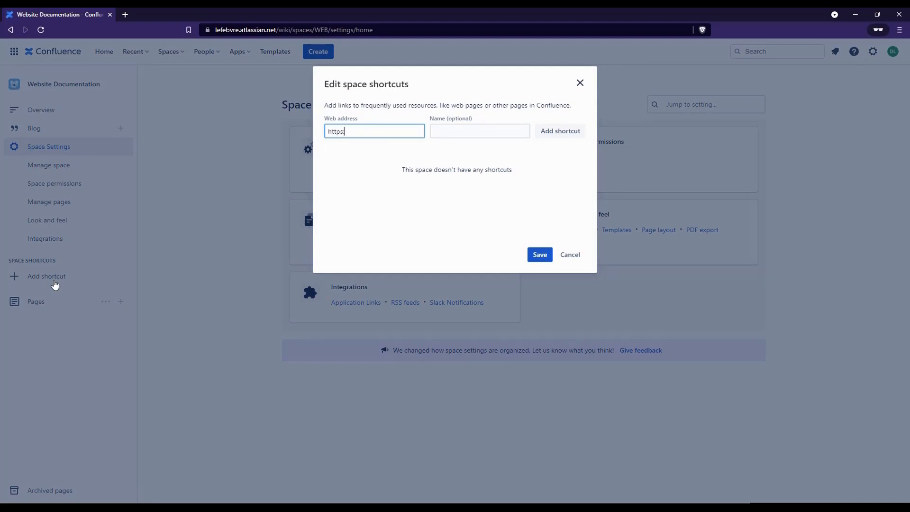
pyautogui.write('://lefebvre.llc')
pyautogui.press('Tab')
pyautogui.write('Dan Le')
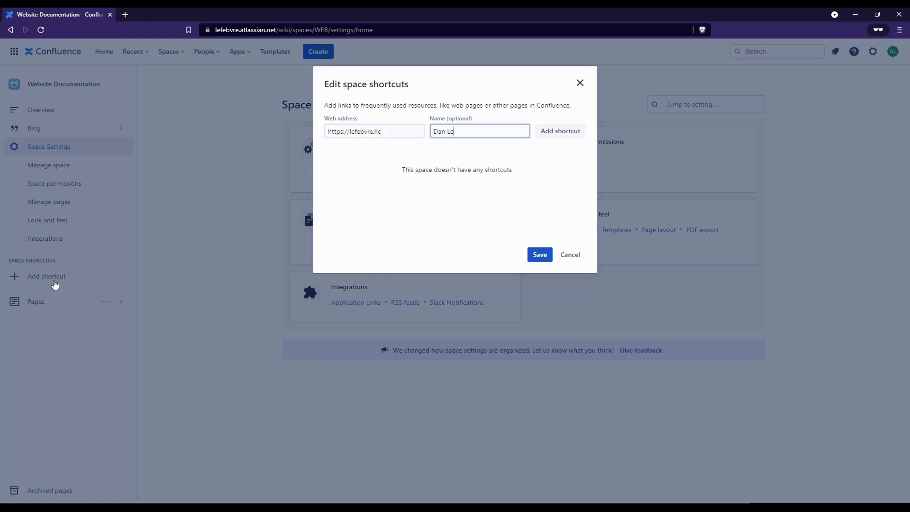
pyautogui.write("Febvre's Homepage")
pyautogui.click(555, 133)
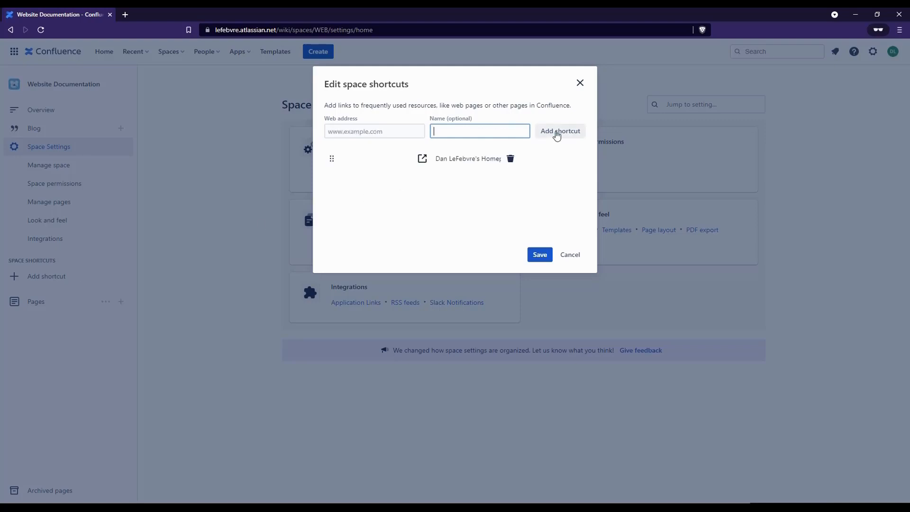
pyautogui.click(551, 255)
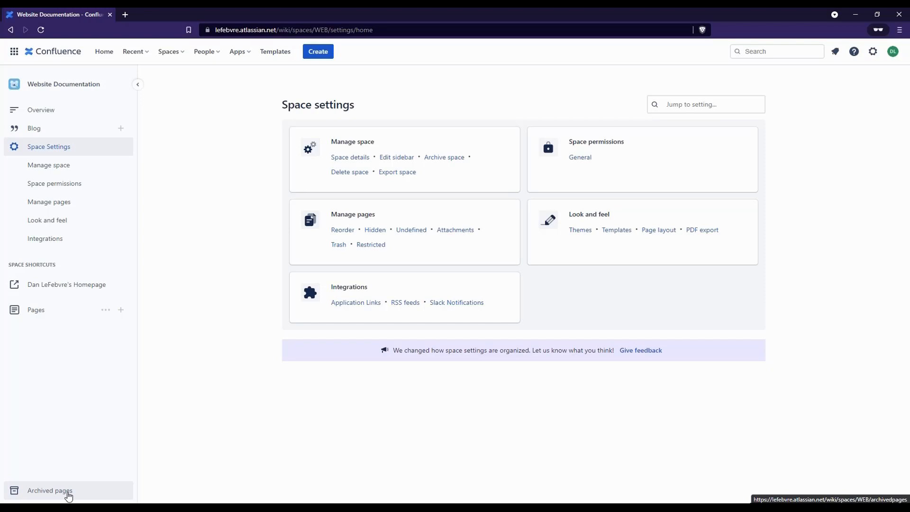
# Create a new page in the Website Documentation space with the title "My Confluence Page".
pyautogui.click(318, 52)
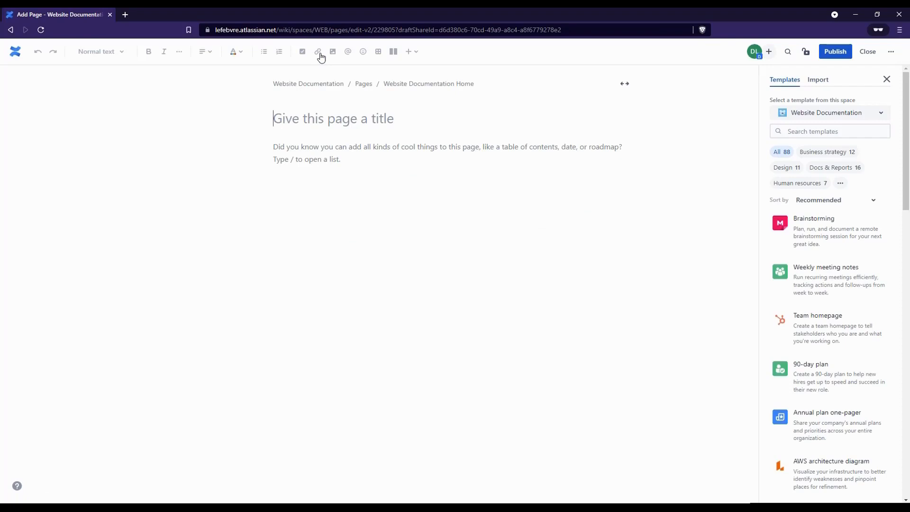
pyautogui.write('My ')
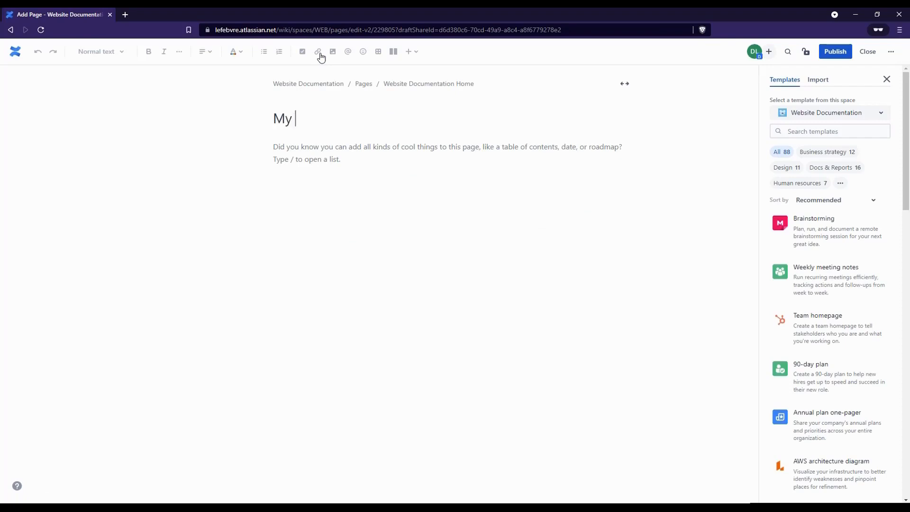
pyautogui.write('Confluence Page')
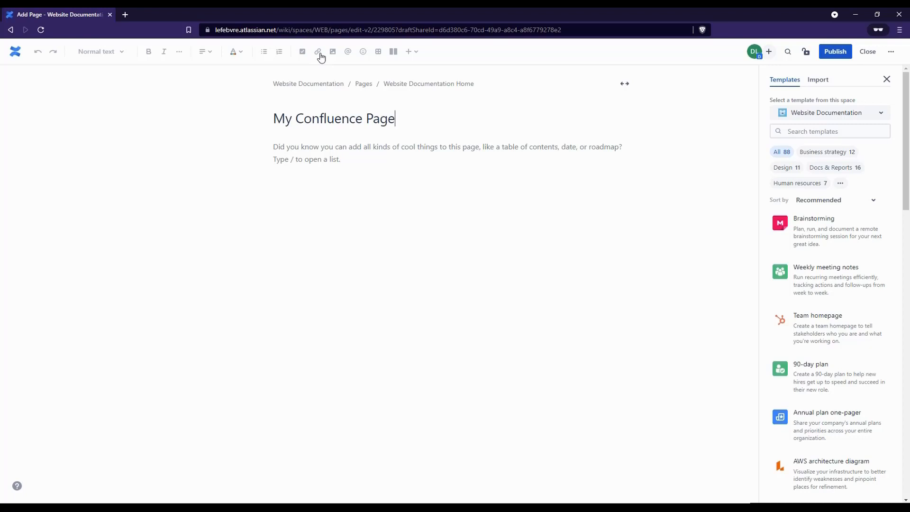
pyautogui.press('Return')
pyautogui.write('Welco')
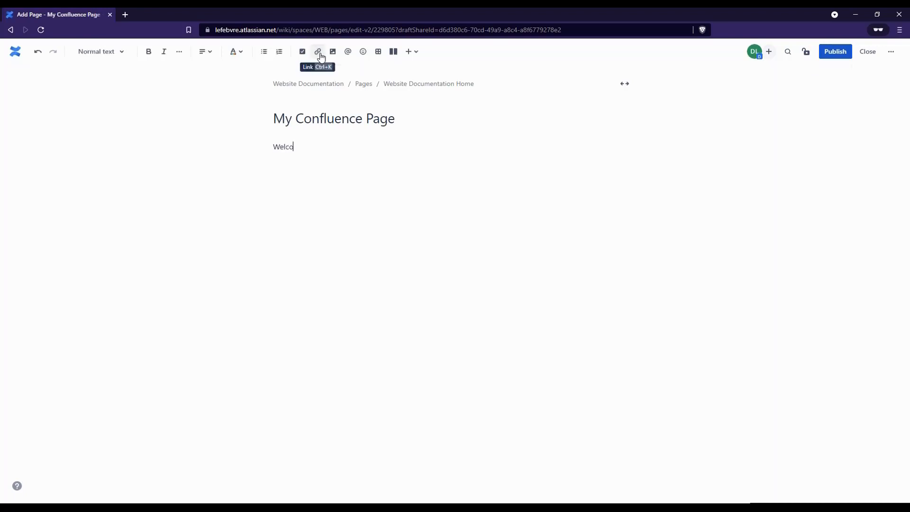
pyautogui.write('me to my personal')
pyautogui.press('BackSpace')
pyautogui.press('BackSpace')
pyautogui.press('BackSpace')
pyautogui.press('BackSpace')
pyautogui.press('BackSpace')
pyautogui.press('BackSpace')
pyautogui.press('BackSpace')
pyautogui.press('BackSpace')
pyautogui.press('BackSpace')
pyautogui.write('team space!')
pyautogui.press('BackSpace')
pyautogui.press('BackSpace')
pyautogui.press('BackSpace')
pyautogui.press('BackSpace')
pyautogui.press('BackSpace')
pyautogui.press('BackSpace')
pyautogui.press('BackSpace')
pyautogui.press('BackSpace')
pyautogui.press('BackSpace')
pyautogui.press('BackSpace')
pyautogui.press('BackSpace')
pyautogui.press('BackSpace')
pyautogui.press('BackSpace')
pyautogui.press('BackSpace')
pyautogui.press('BackSpace')
pyautogui.press('BackSpace')
pyautogui.press('BackSpace')
pyautogui.press('BackSpace')
pyautogui.press('BackSpace')
pyautogui.press('BackSpace')
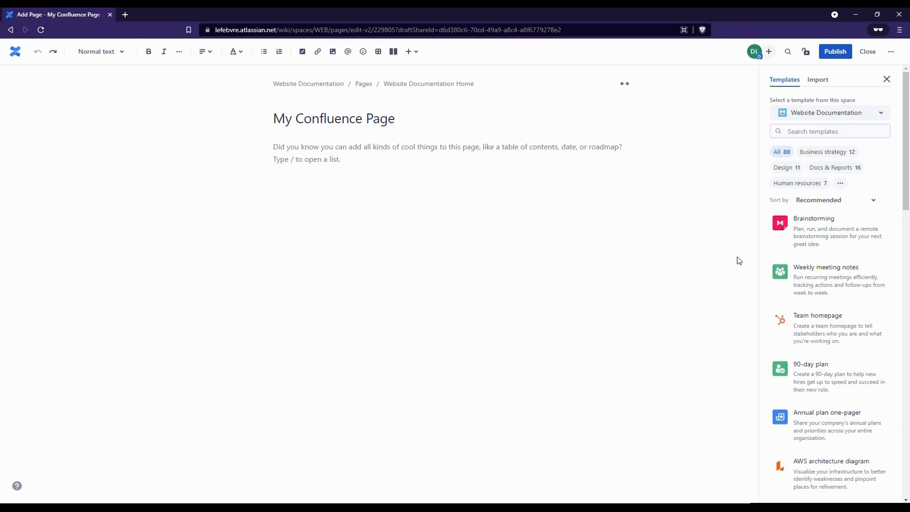
# Apply the Weekly meeting notes template to the page and publish it.
pyautogui.moveTo(806, 278)
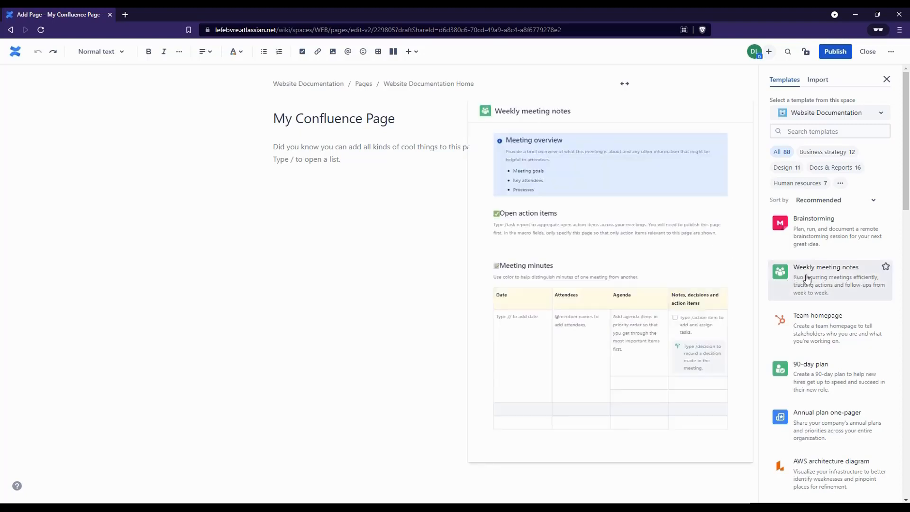
pyautogui.click(805, 279)
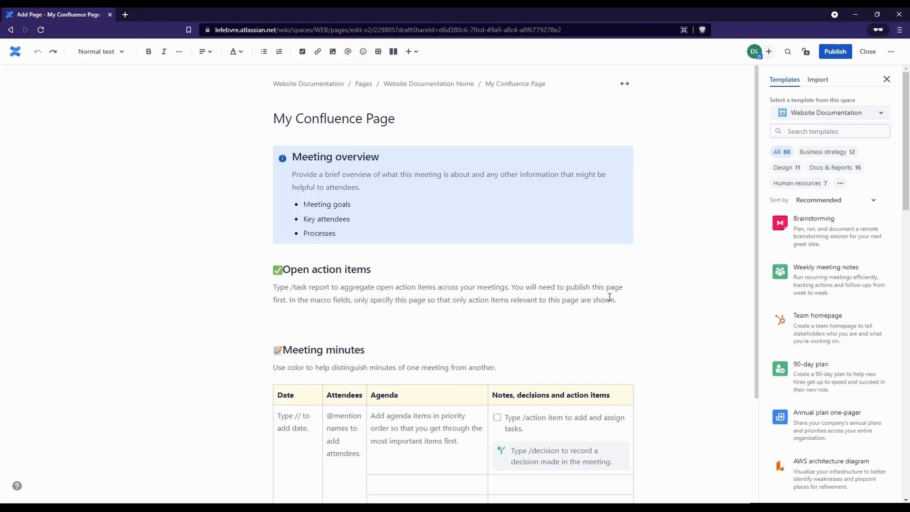
pyautogui.moveTo(805, 273)
pyautogui.scroll(-5, 805, 265)
pyautogui.scroll(-10, 806, 263)
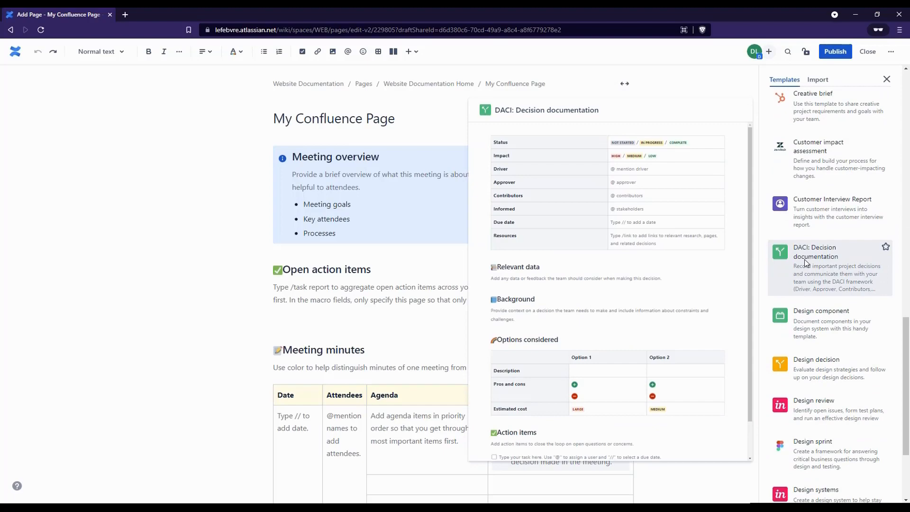
pyautogui.scroll(15, 806, 263)
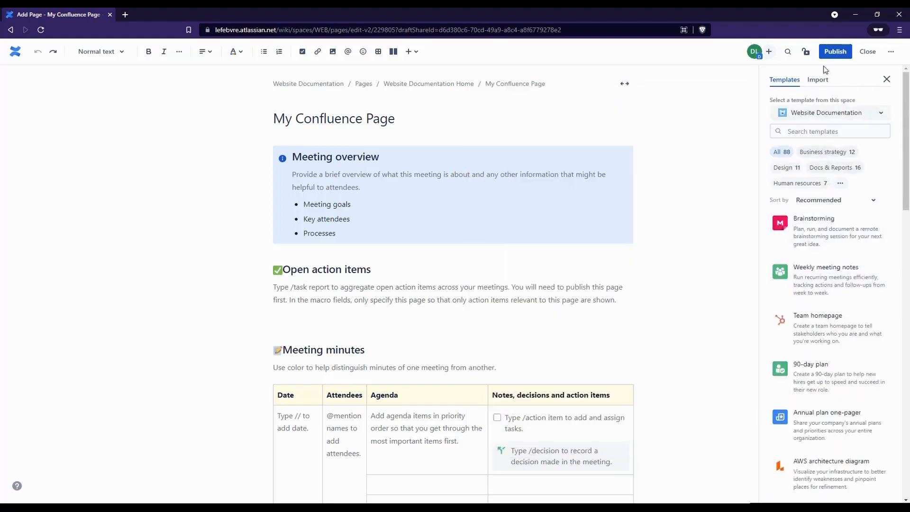
pyautogui.click(840, 55)
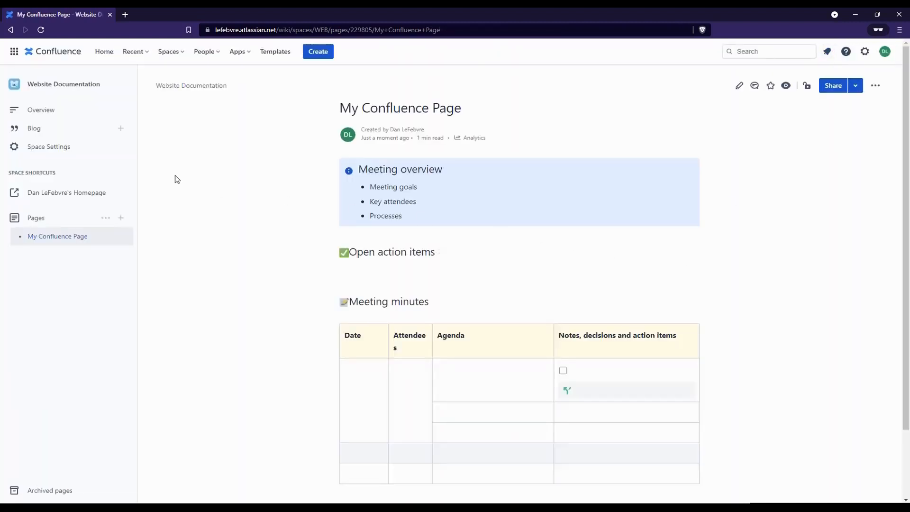
# In the space's template settings, disable Master project documentation, Service team health monitor, Career development plan, Virtual event and ITSM change management.
pyautogui.click(54, 149)
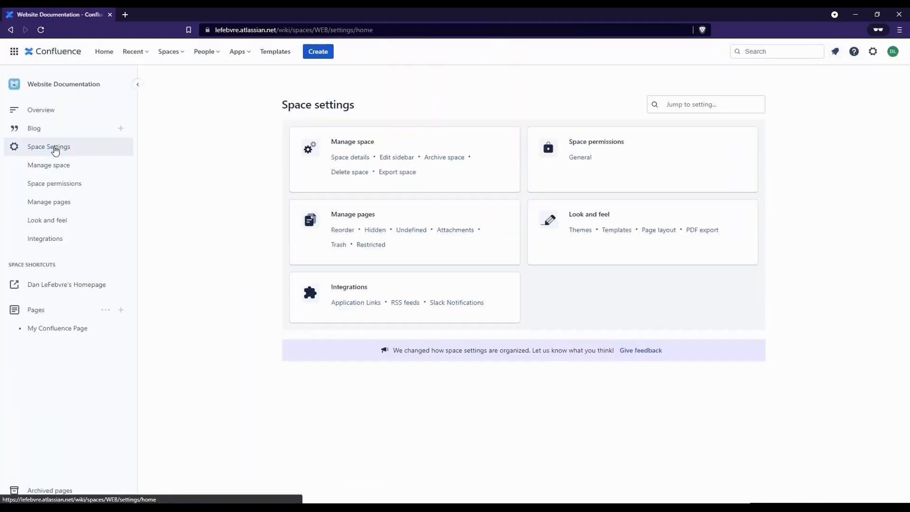
pyautogui.click(613, 232)
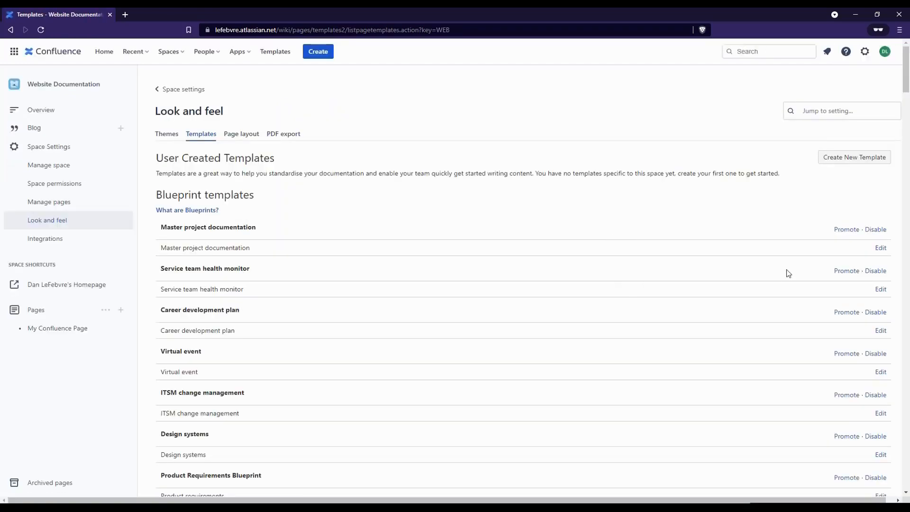
pyautogui.click(874, 230)
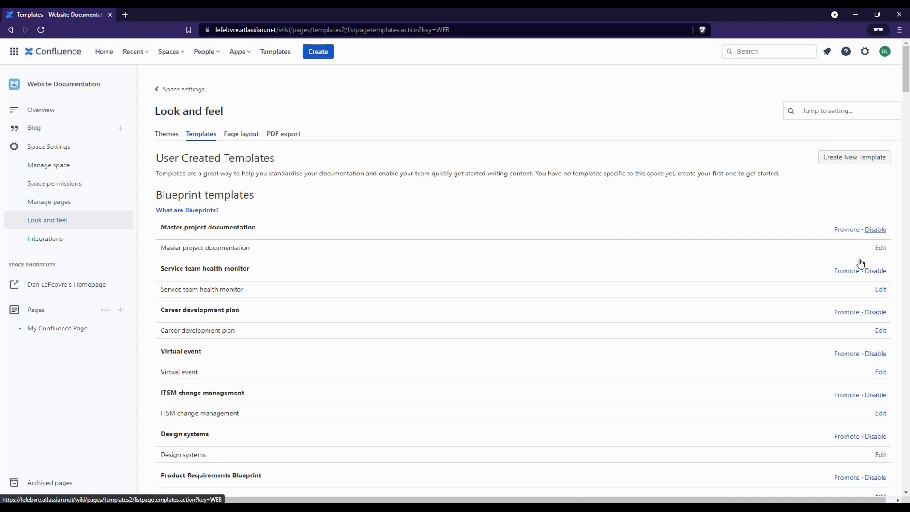
pyautogui.click(874, 272)
pyautogui.click(875, 312)
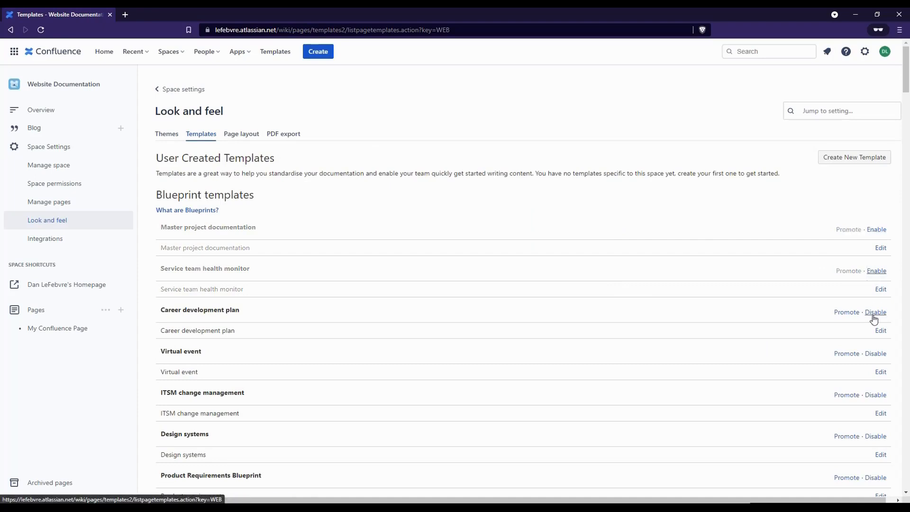
pyautogui.click(872, 353)
pyautogui.click(875, 396)
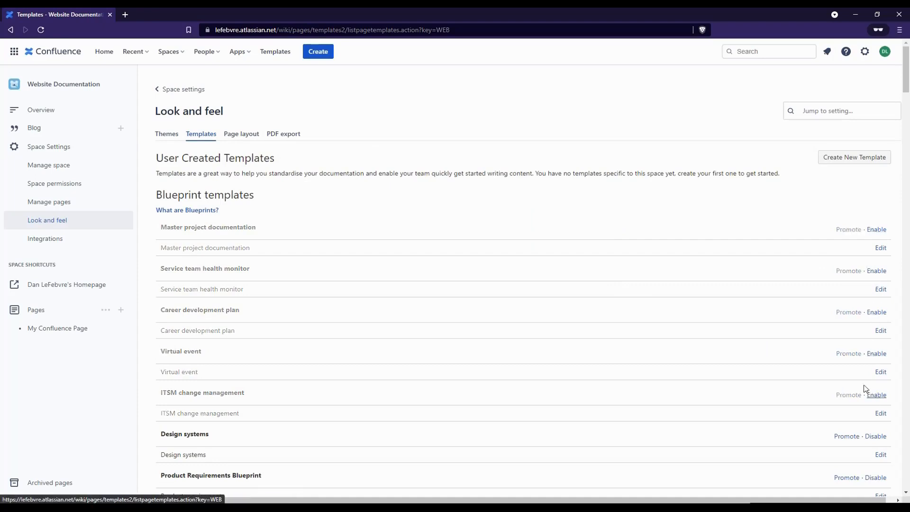
# Find Weekly meeting notes among the blueprint templates, keep it enabled, and disable the others, including Work life impact, Executive business review and Project posters.
pyautogui.scroll(-4, 737, 356)
pyautogui.scroll(-2, 704, 329)
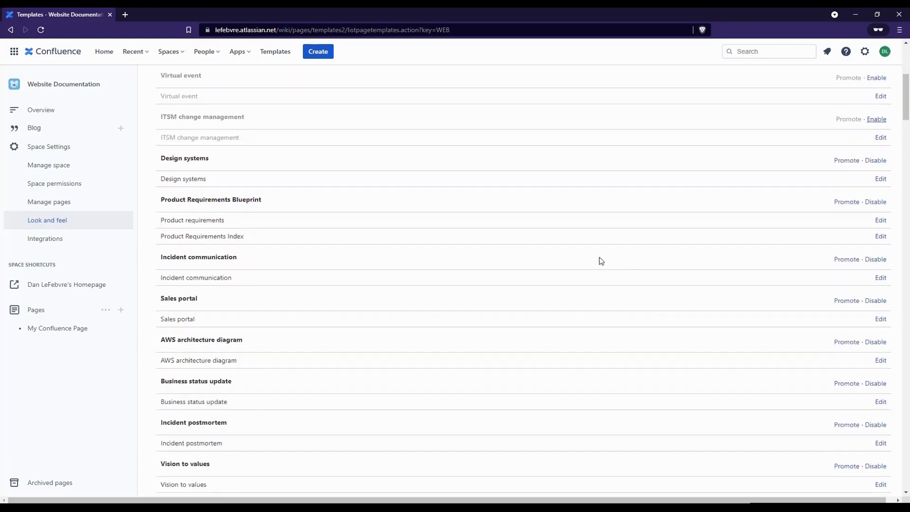
pyautogui.hotkey('ctrl', 'f')
pyautogui.write('weekly')
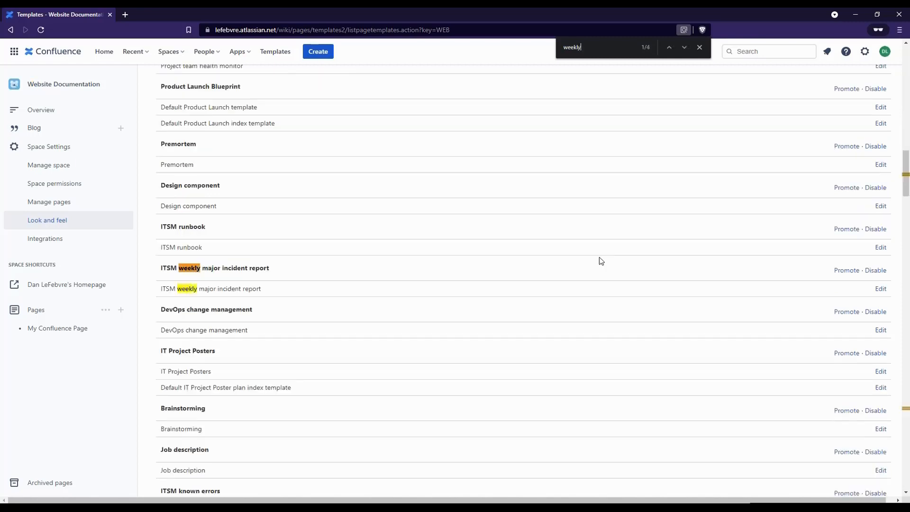
pyautogui.click(684, 47)
pyautogui.click(684, 47)
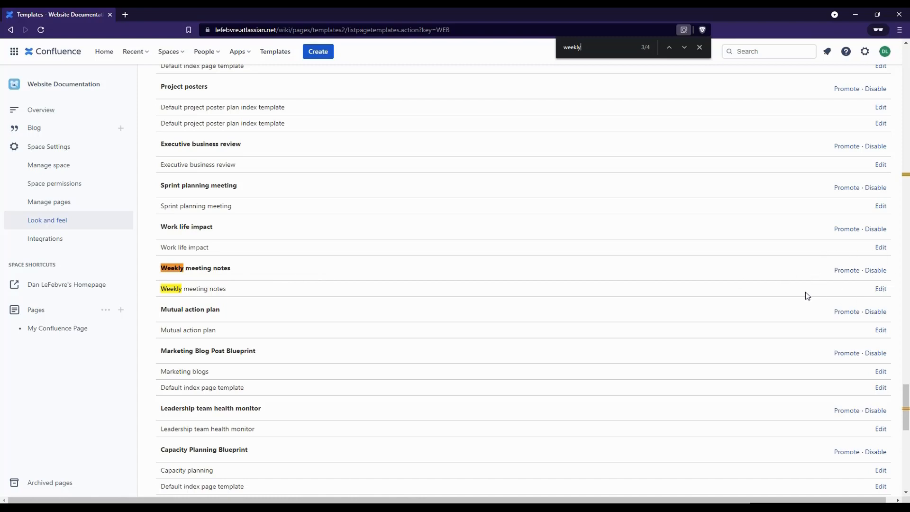
pyautogui.click(875, 229)
pyautogui.click(875, 146)
pyautogui.click(875, 89)
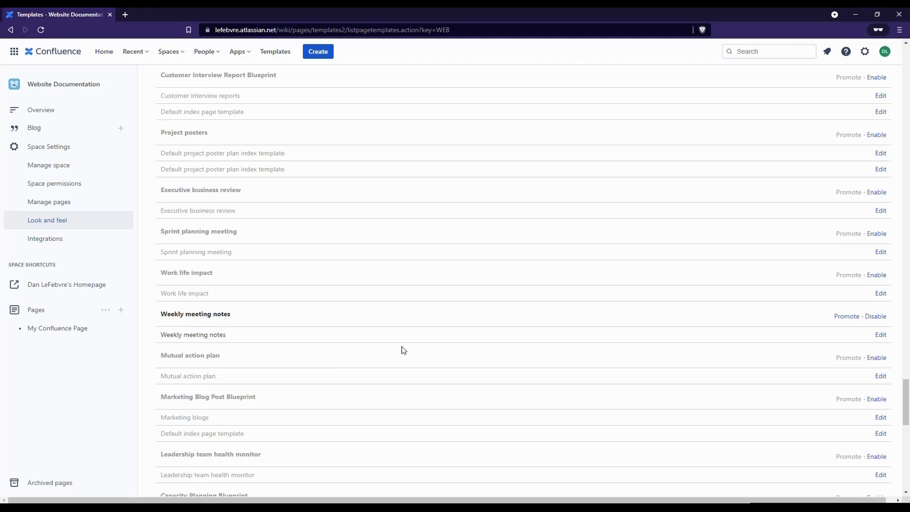
# Create a page titled "My Draft Page" with the text "This space intentionally blank" and close it without publishing.
pyautogui.click(322, 57)
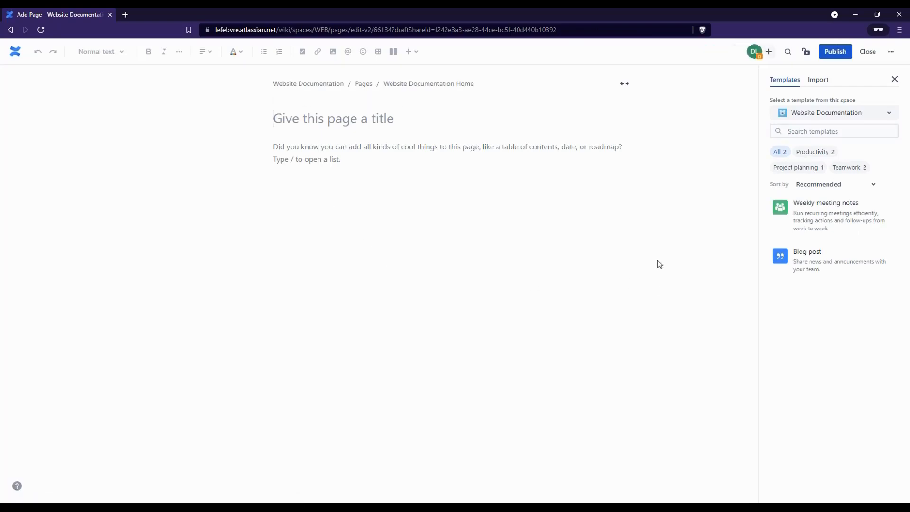
pyautogui.moveTo(815, 256)
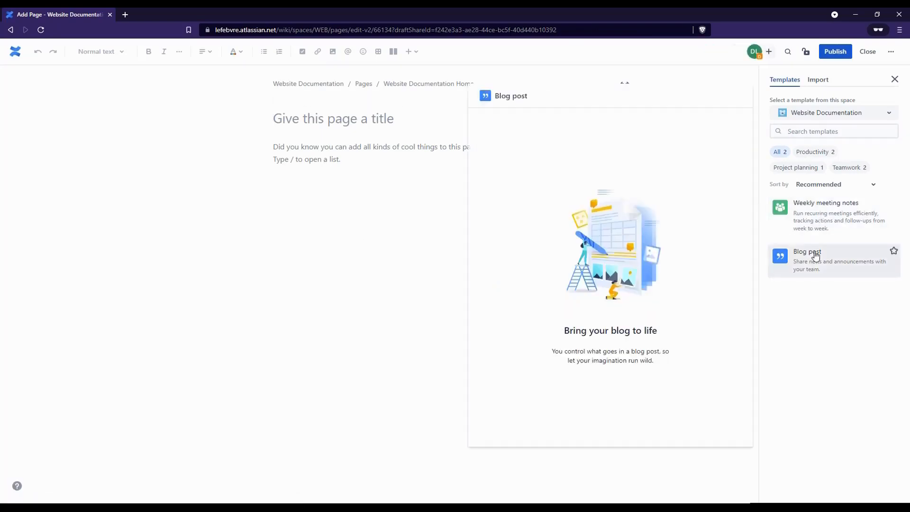
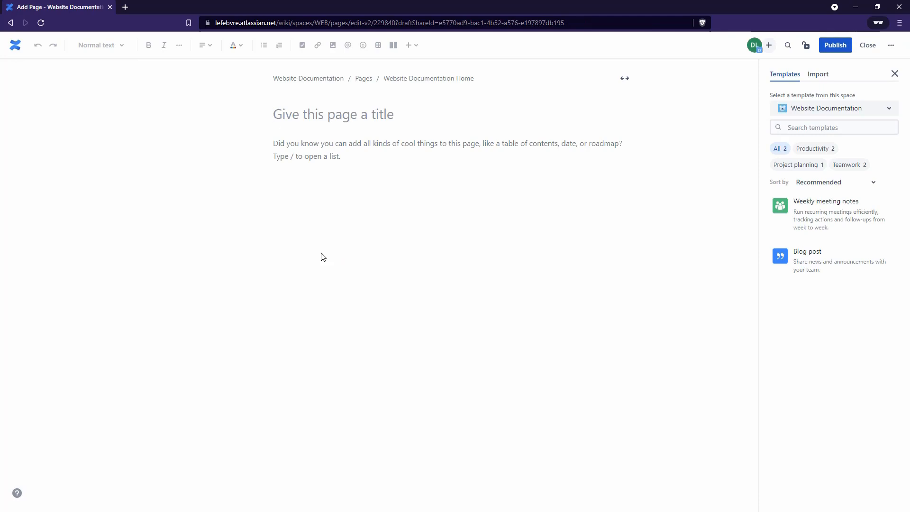
pyautogui.write('My Draft Page')
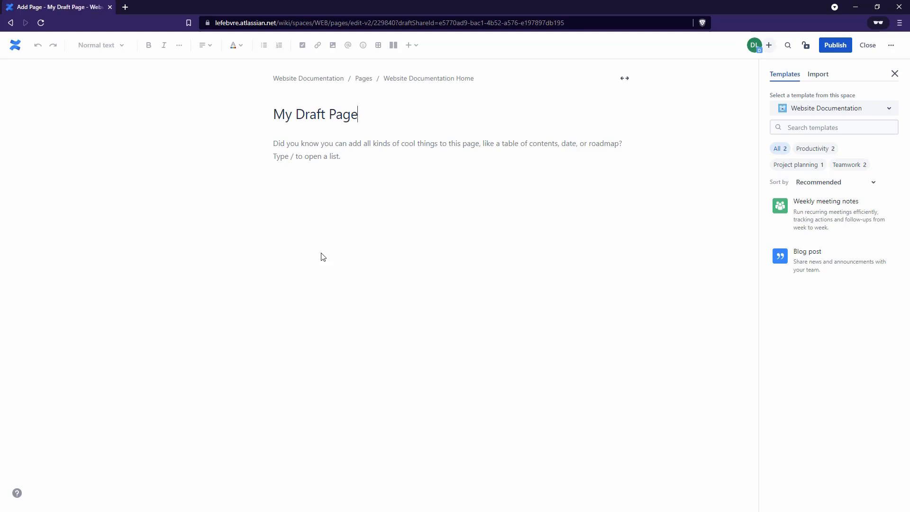
pyautogui.press('Return')
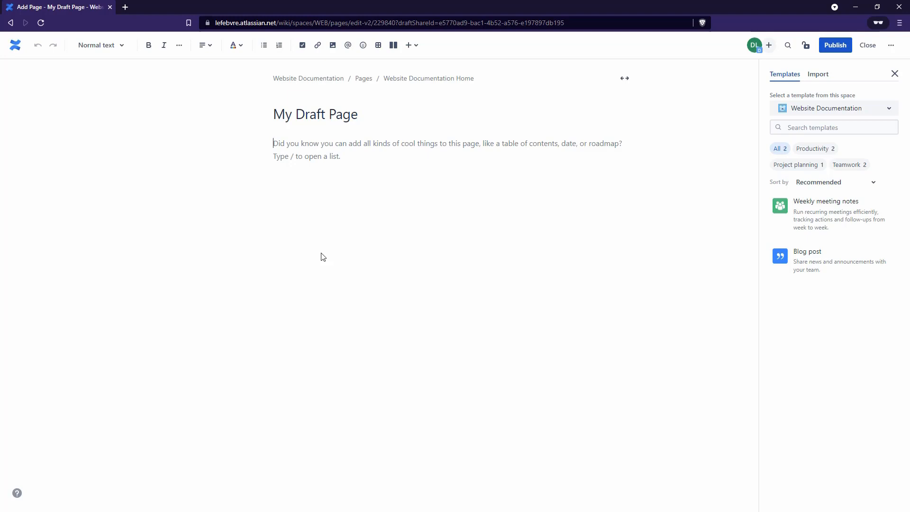
pyautogui.write('This space intentionally blank')
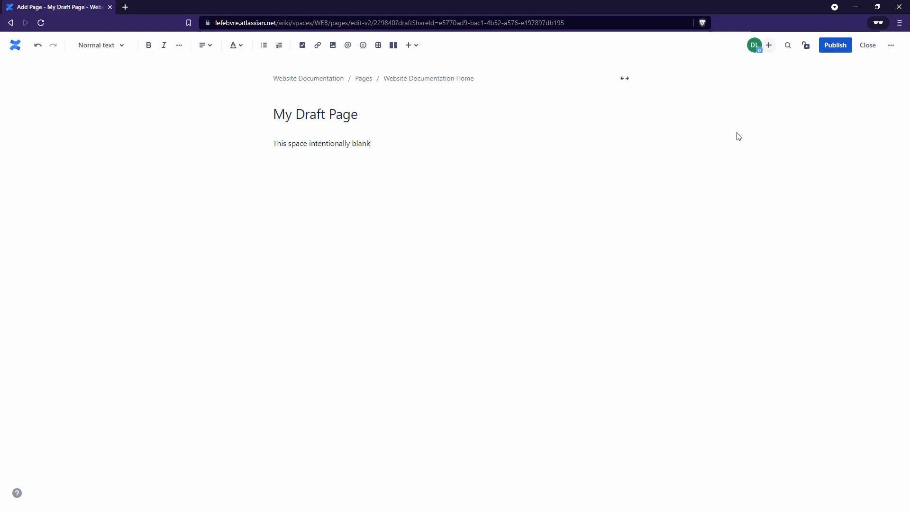
pyautogui.click(866, 46)
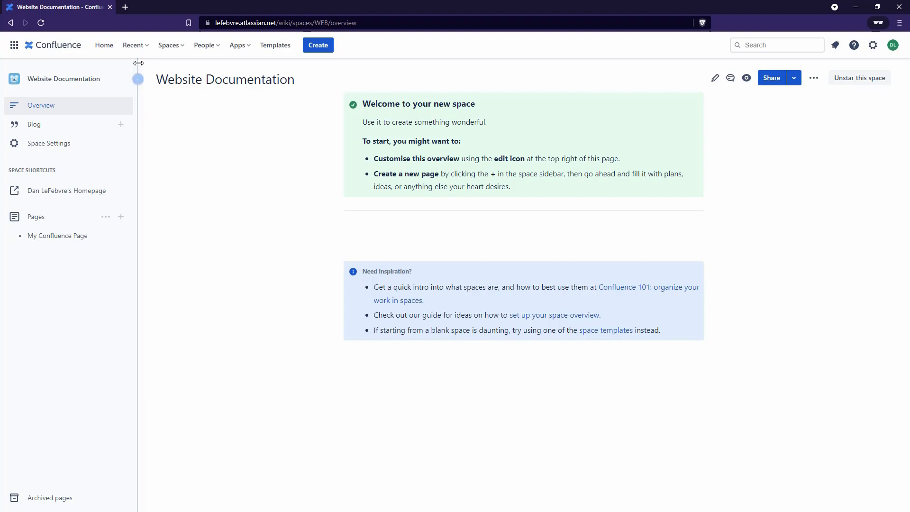
# Look up the unpublished "My Draft Page" among the recent drafts.
pyautogui.click(138, 45)
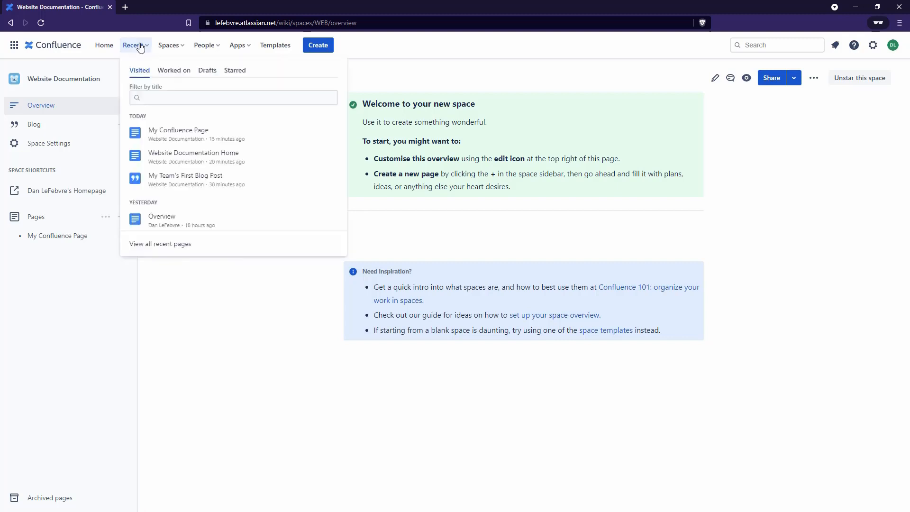
pyautogui.click(210, 73)
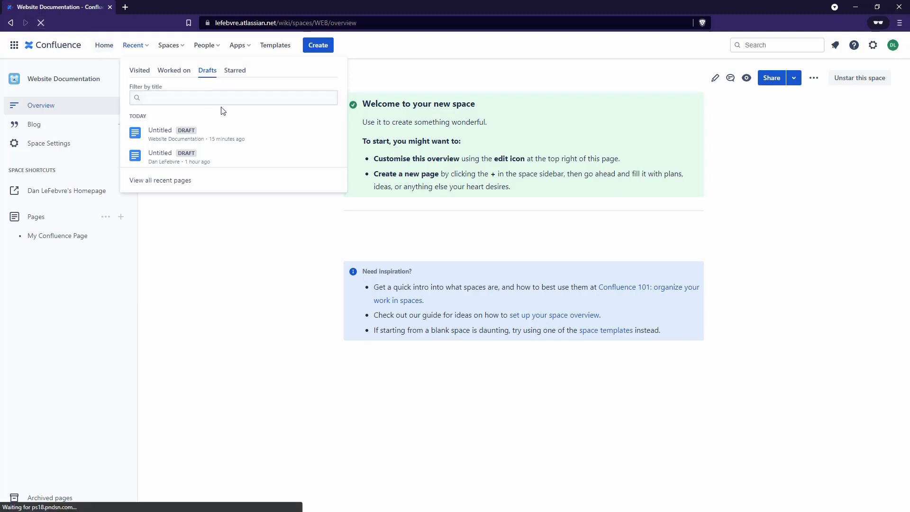
pyautogui.click(134, 46)
pyautogui.click(202, 74)
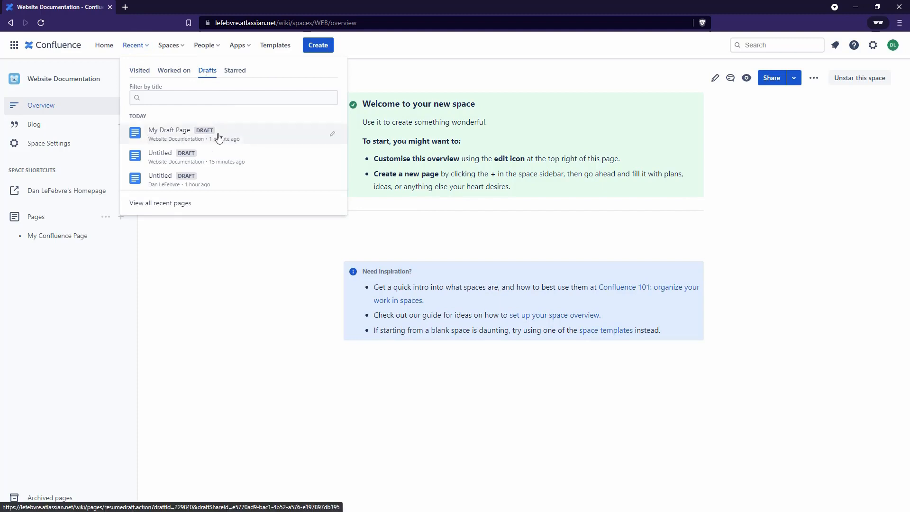
# Open "My Draft Page" from the home page's drafts, retitle it "My Published Page", and publish it.
pyautogui.click(113, 50)
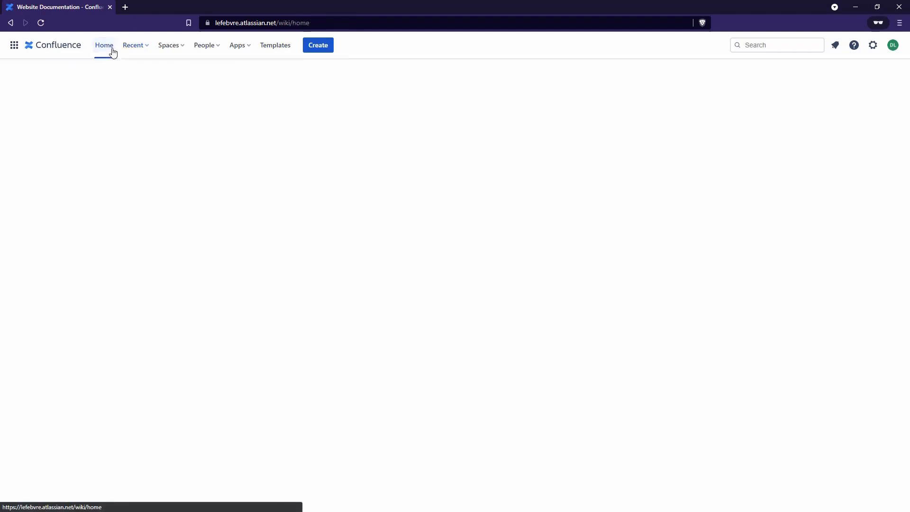
pyautogui.click(99, 217)
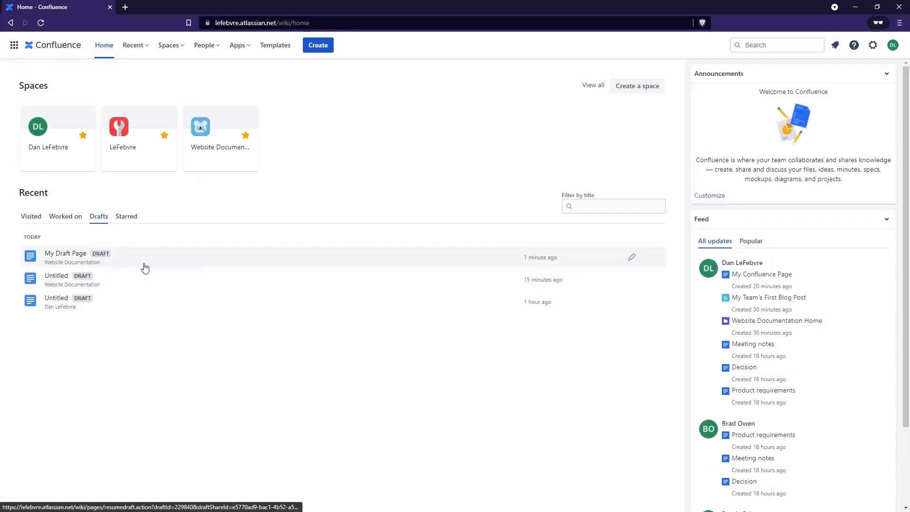
pyautogui.click(256, 251)
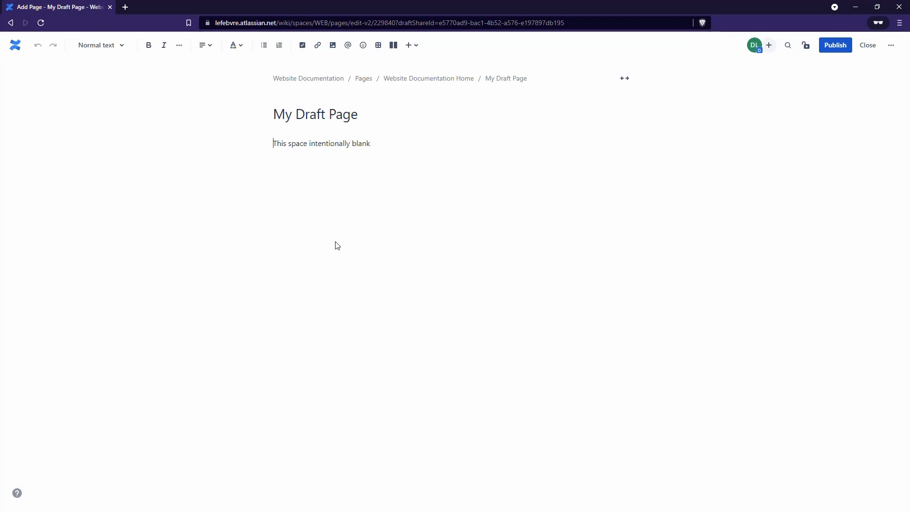
pyautogui.moveTo(359, 114); pyautogui.dragTo(299, 115)
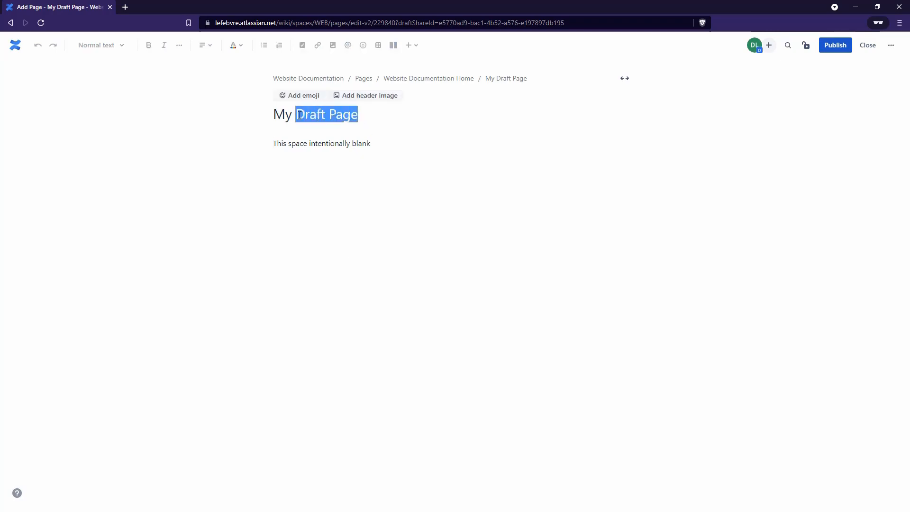
pyautogui.write('Published Page')
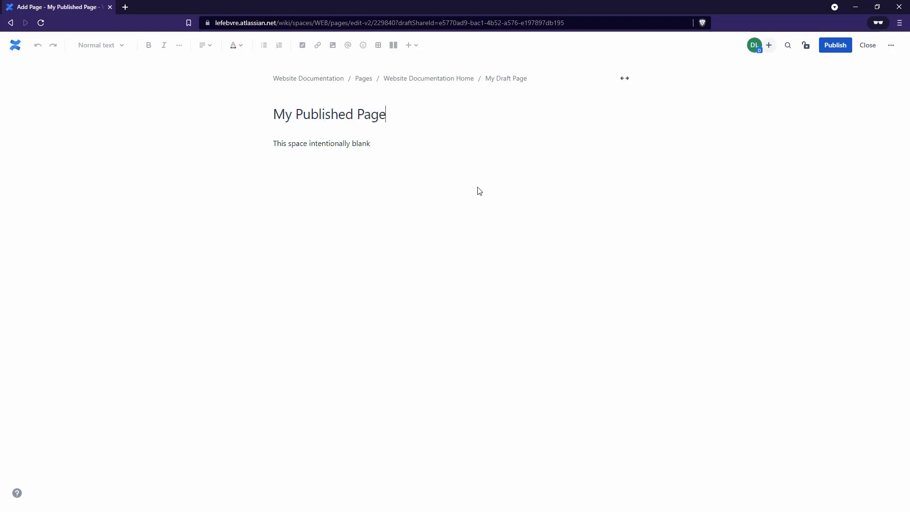
pyautogui.click(832, 48)
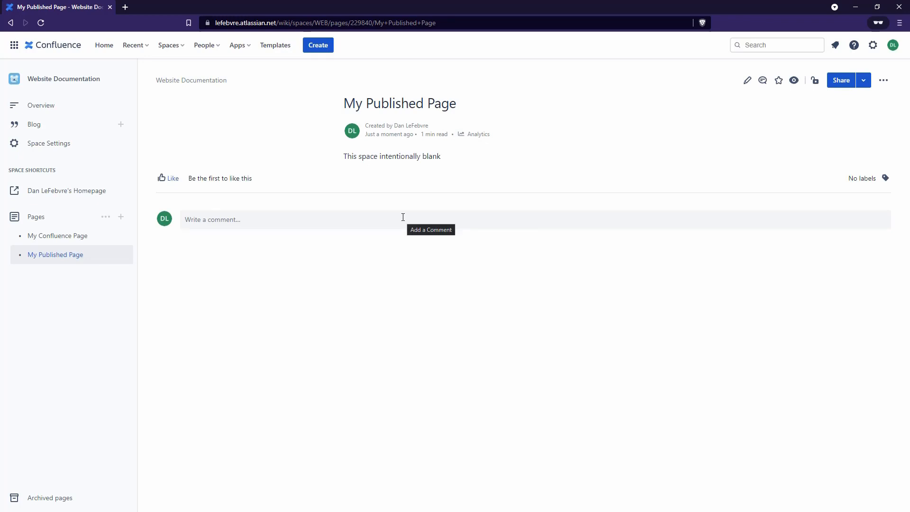
# Add the line "This is some added text" below the body text of My Published Page and close it without publishing.
pyautogui.click(744, 84)
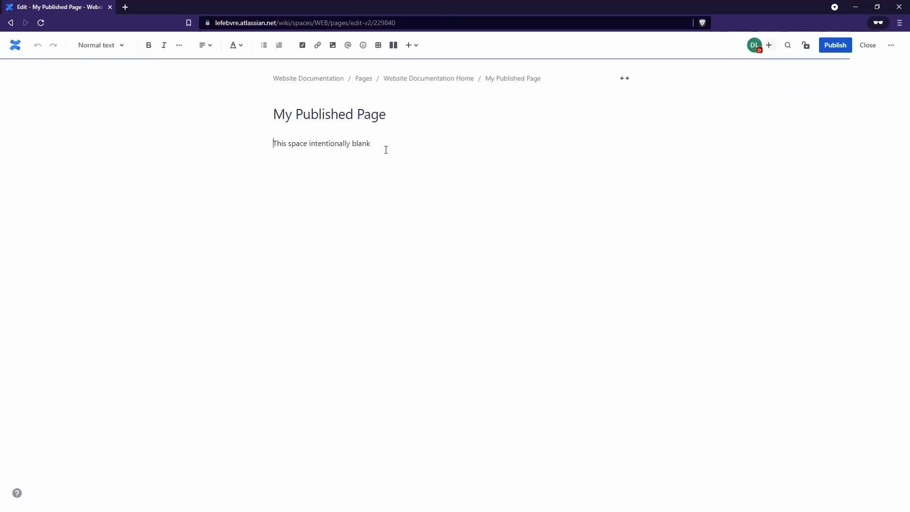
pyautogui.moveTo(389, 148); pyautogui.dragTo(308, 143)
pyautogui.click(380, 141)
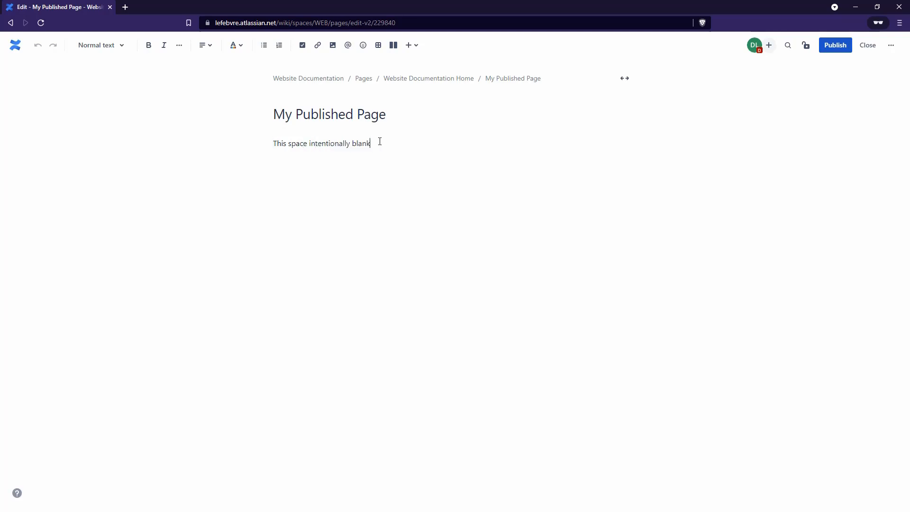
pyautogui.press('Return')
pyautogui.write('This is some added text')
pyautogui.click(869, 48)
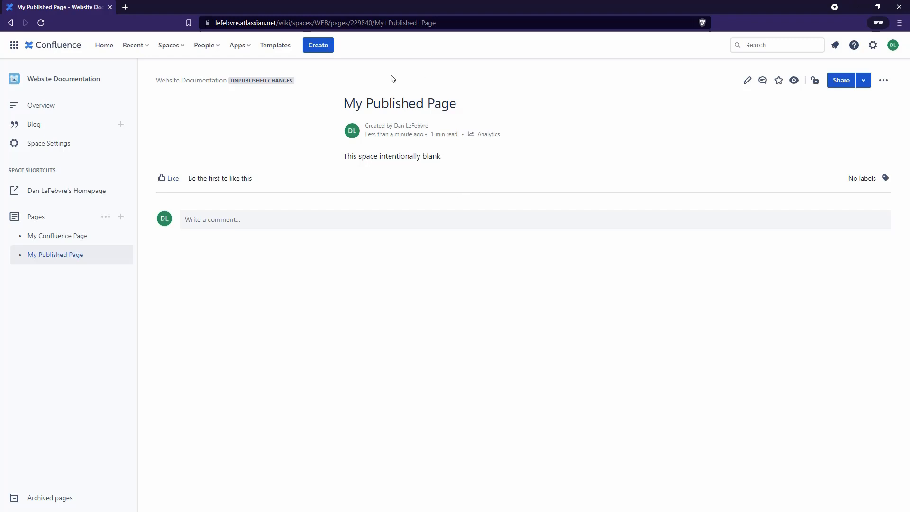
# Reopen My Published Page for editing, review its unpublished changes, and preview the page before returning to editing.
pyautogui.click(748, 81)
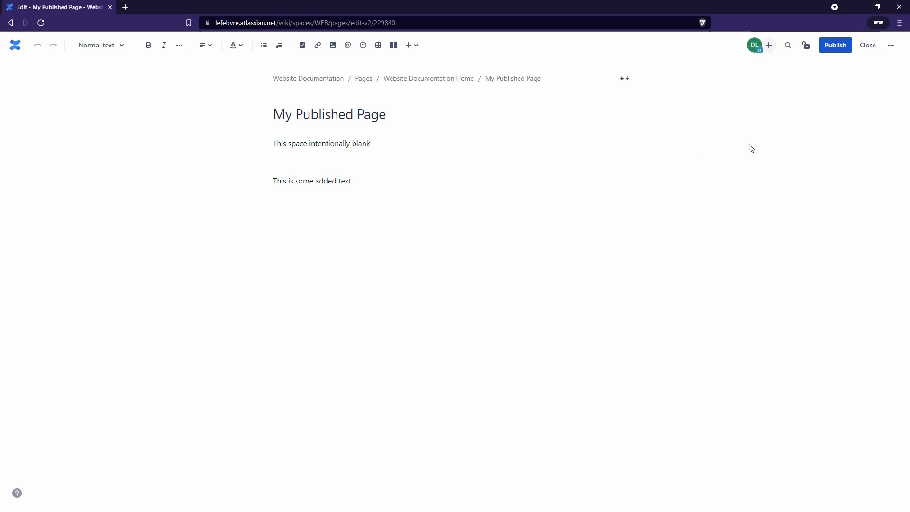
pyautogui.click(892, 49)
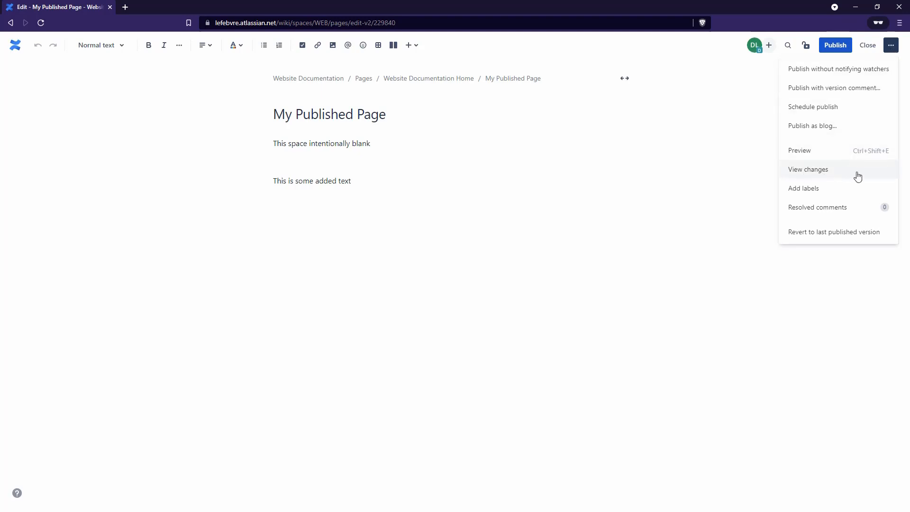
pyautogui.click(834, 174)
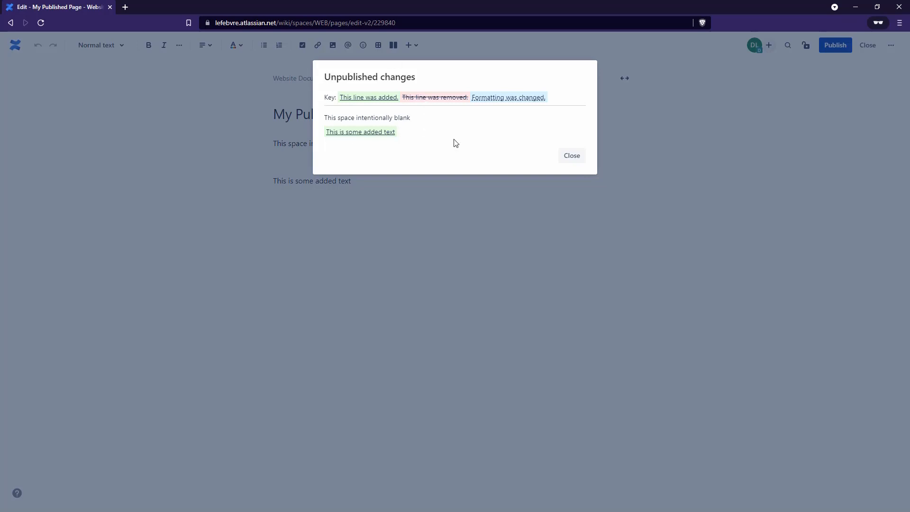
pyautogui.click(571, 155)
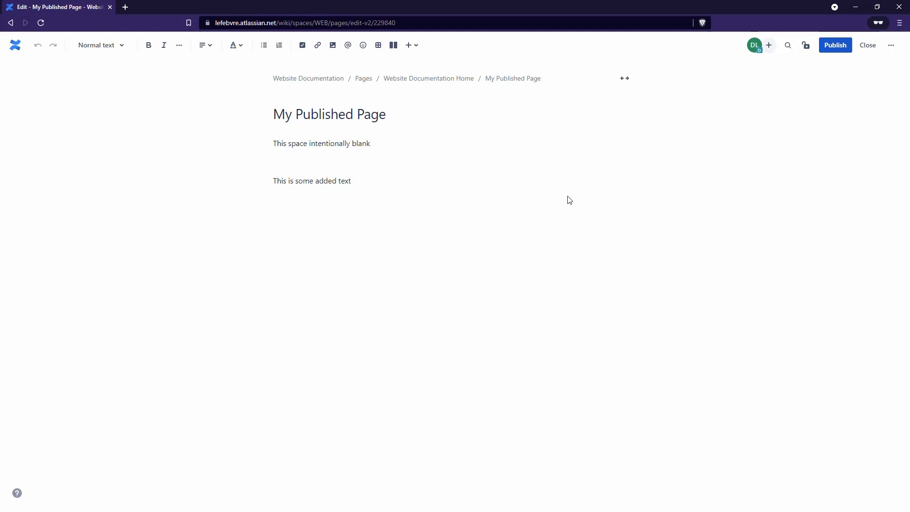
pyautogui.click(890, 47)
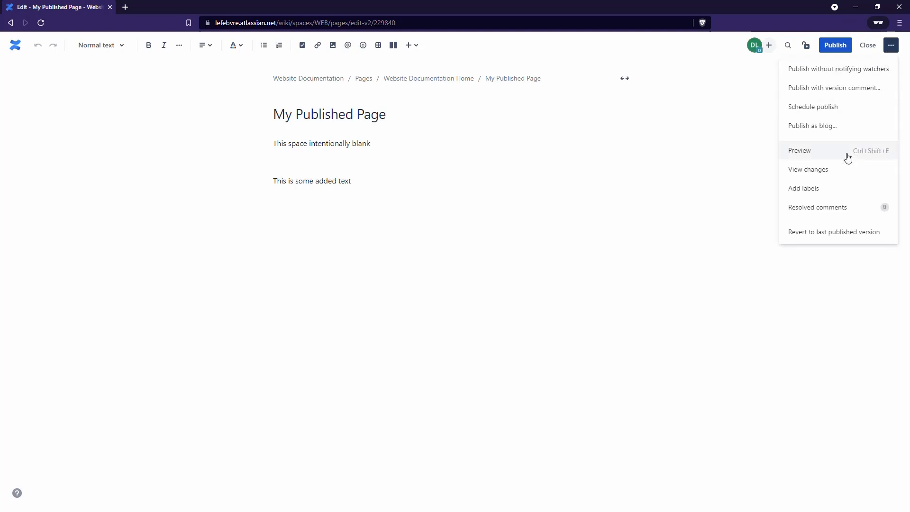
pyautogui.click(830, 153)
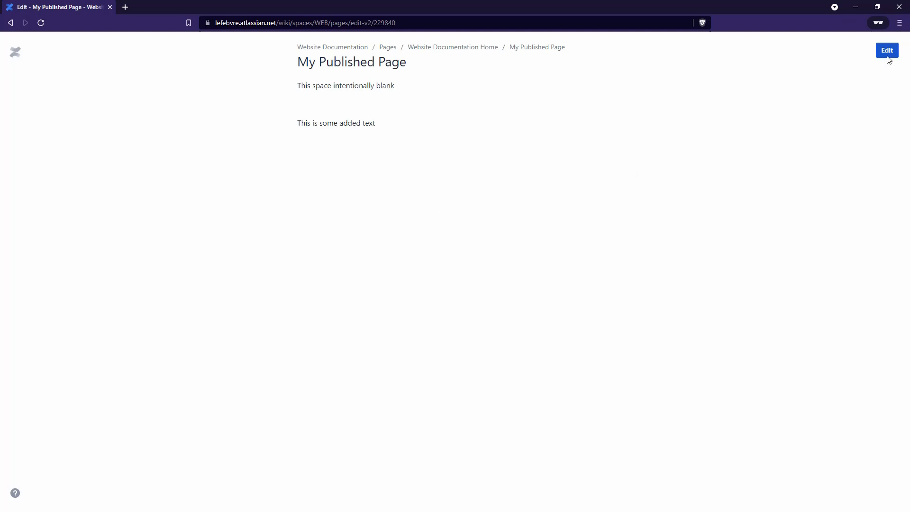
pyautogui.click(886, 51)
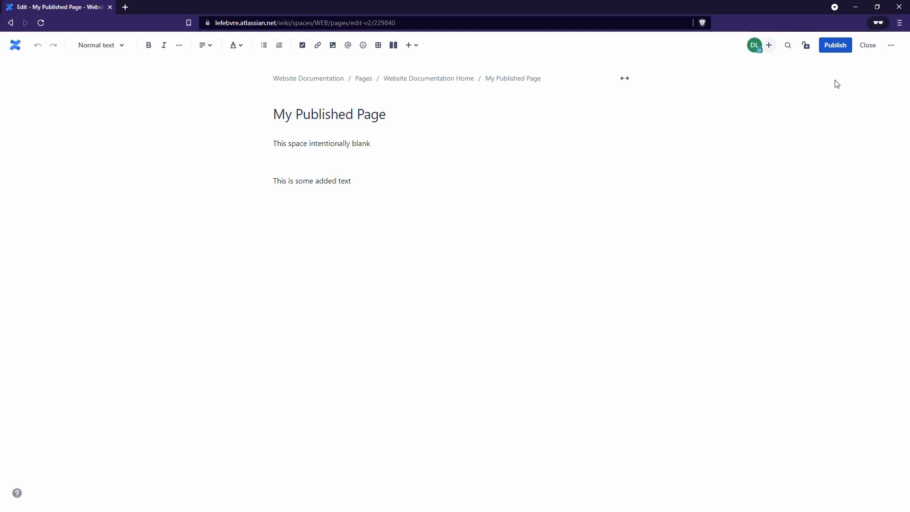
# Revert My Published Page to its last published version, discarding the unpublished changes.
pyautogui.click(891, 48)
pyautogui.click(833, 237)
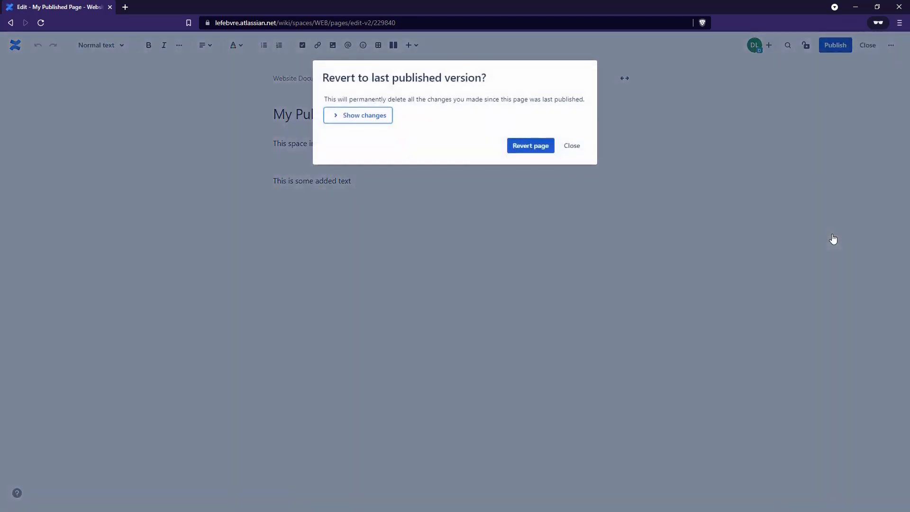
pyautogui.click(335, 118)
pyautogui.click(337, 119)
pyautogui.click(531, 148)
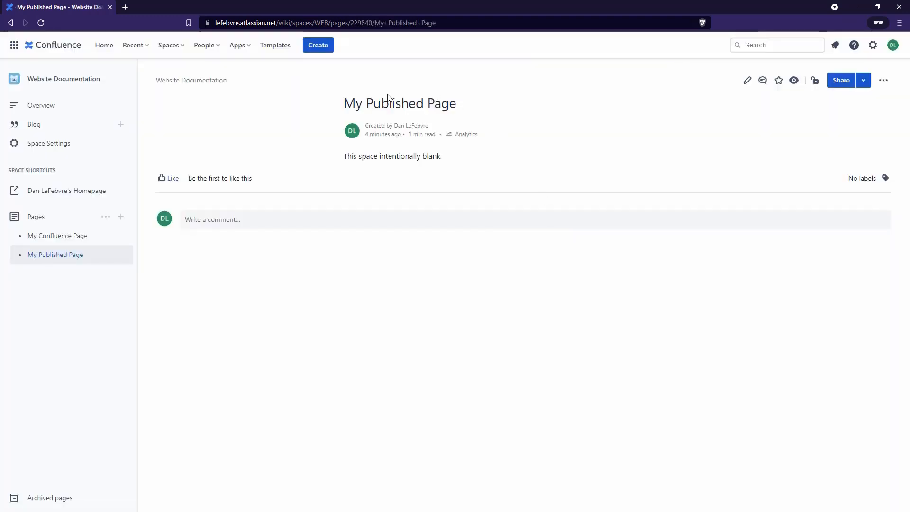
# Open My Confluence Page in the Website Documentation space for editing.
pyautogui.click(744, 85)
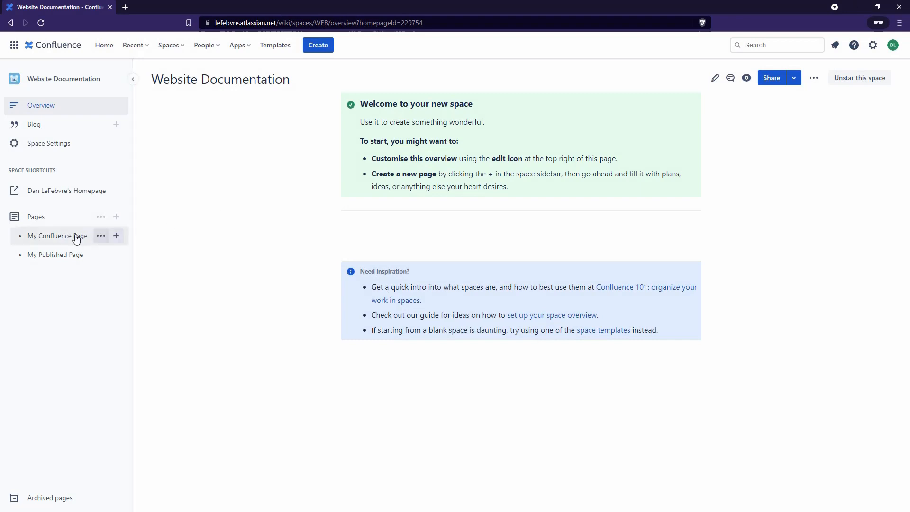
pyautogui.click(61, 239)
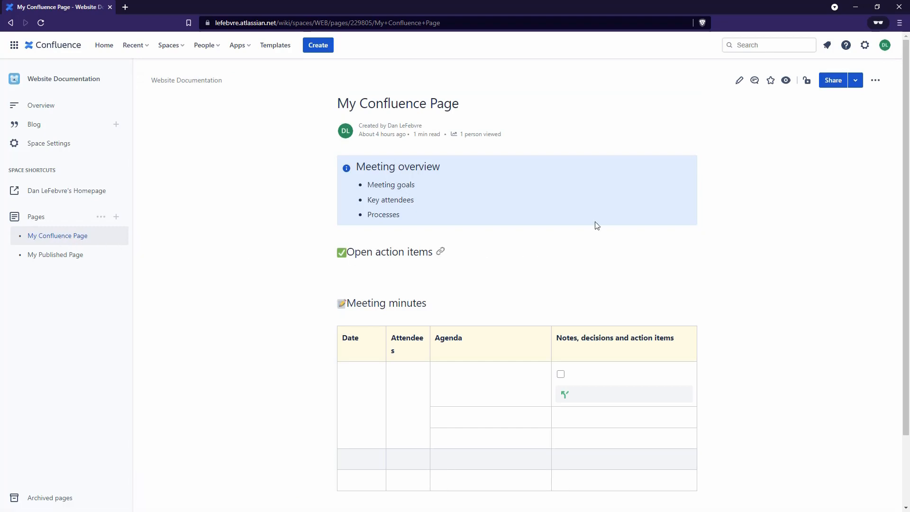
pyautogui.click(739, 82)
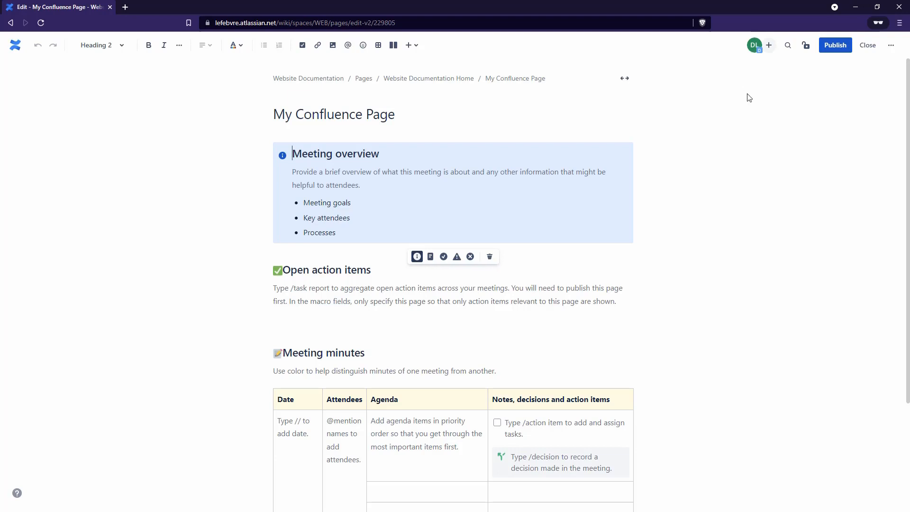
# Try My Confluence Page at full width and return it to fixed width.
pyautogui.click(624, 79)
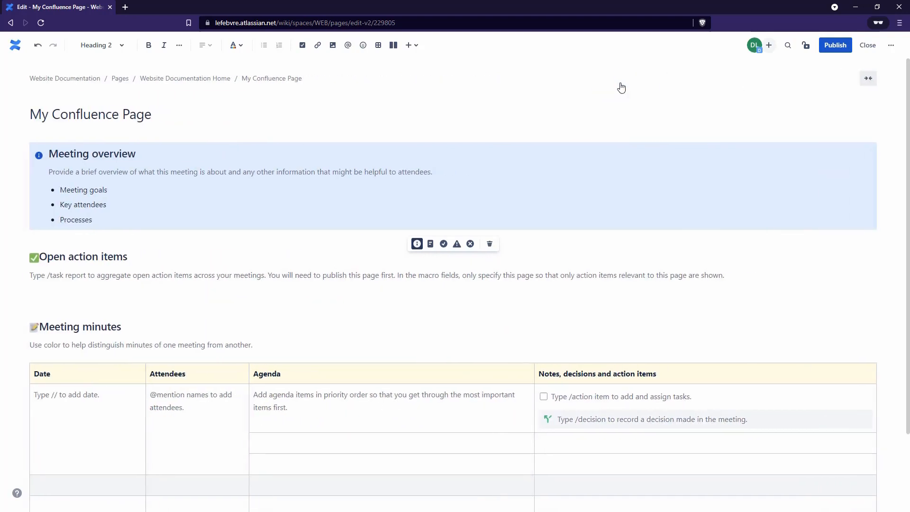
pyautogui.click(865, 87)
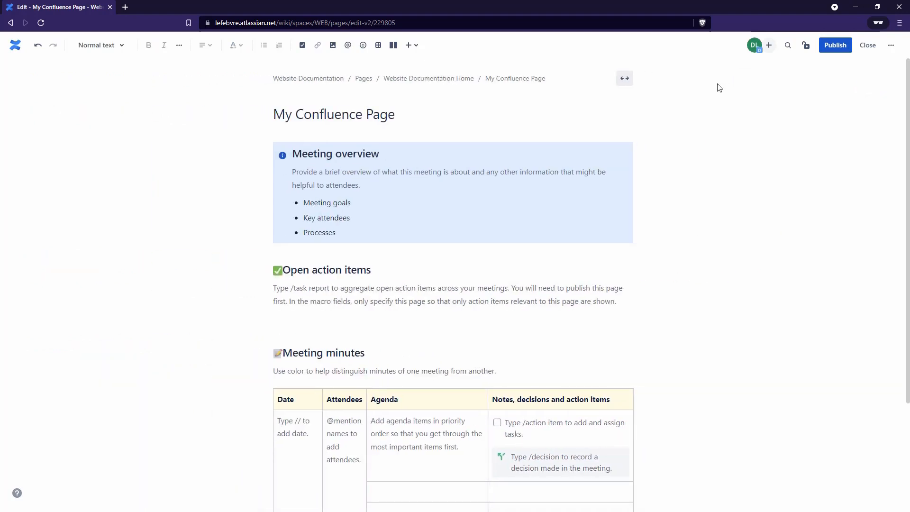
pyautogui.click(624, 80)
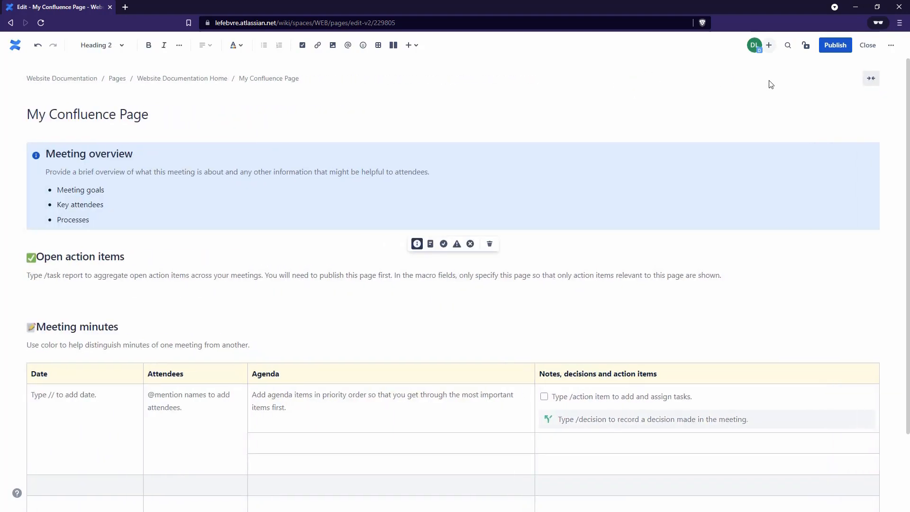
pyautogui.click(870, 80)
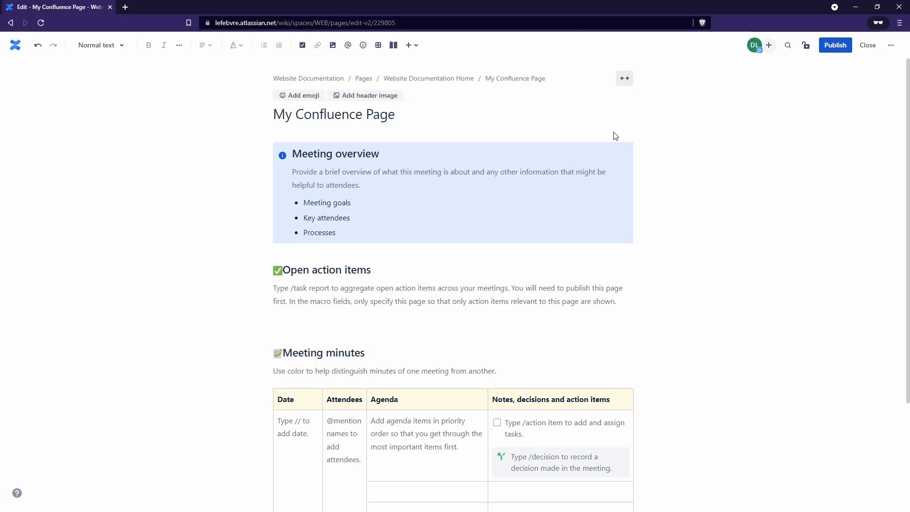
# Insert a layout section above the Meeting overview panel, try the three-column and sidebar variants, and settle on two equal columns.
pyautogui.click(393, 56)
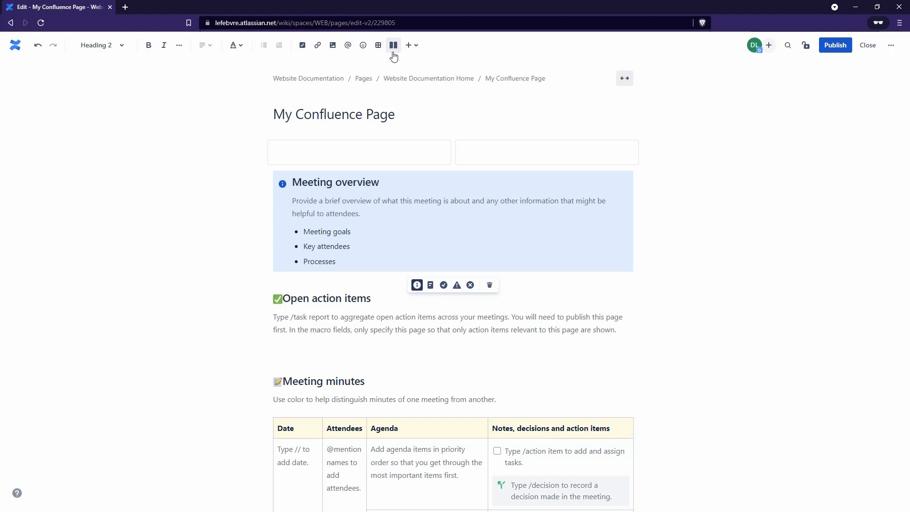
pyautogui.click(392, 153)
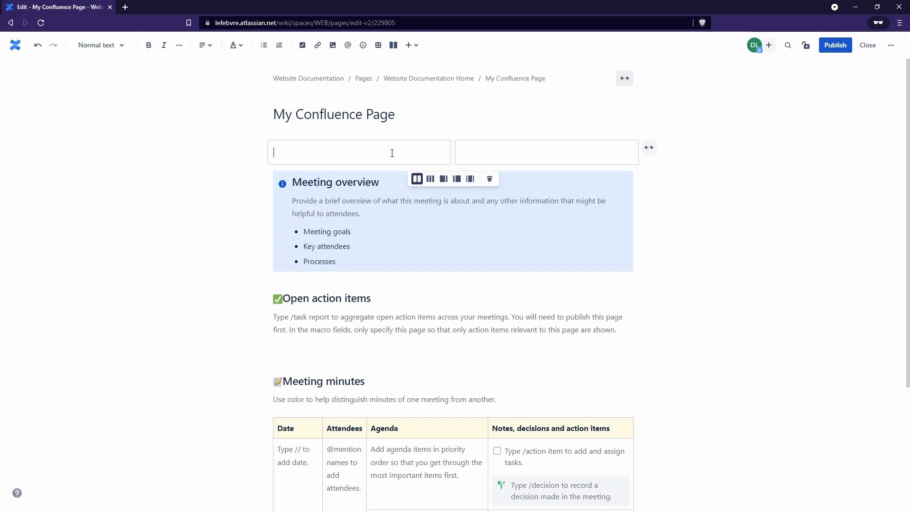
pyautogui.click(430, 178)
pyautogui.click(443, 179)
pyautogui.click(456, 179)
pyautogui.click(470, 179)
pyautogui.click(430, 180)
pyautogui.click(445, 182)
pyautogui.click(456, 180)
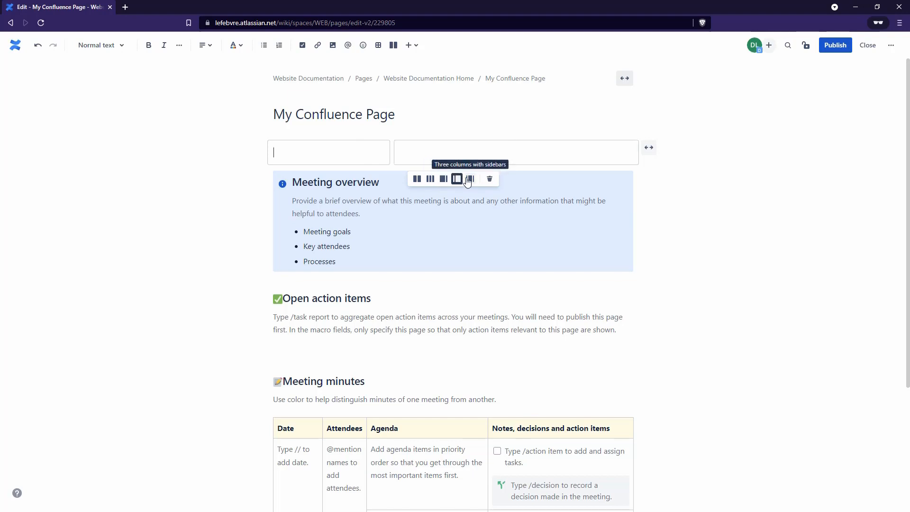
pyautogui.click(469, 180)
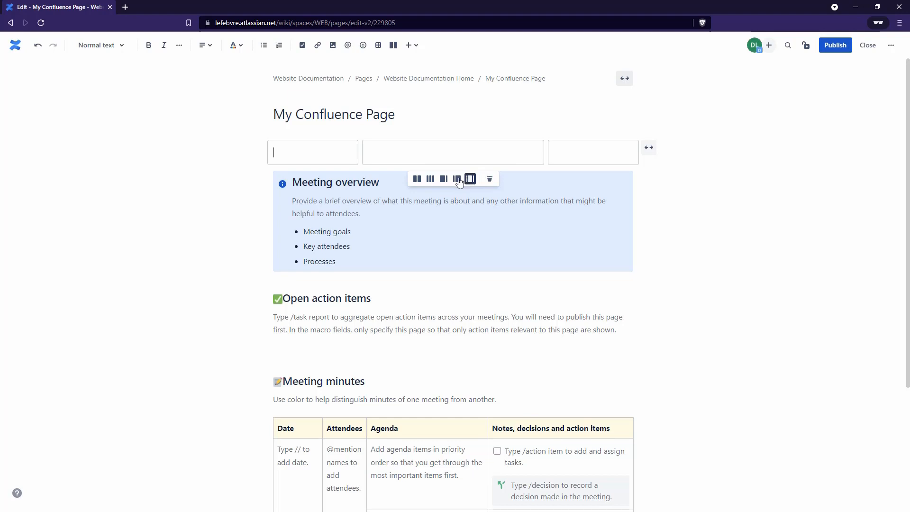
pyautogui.click(419, 181)
# Try the note, warning and error styles on the Meeting overview panel and return it to the info style.
pyautogui.click(367, 210)
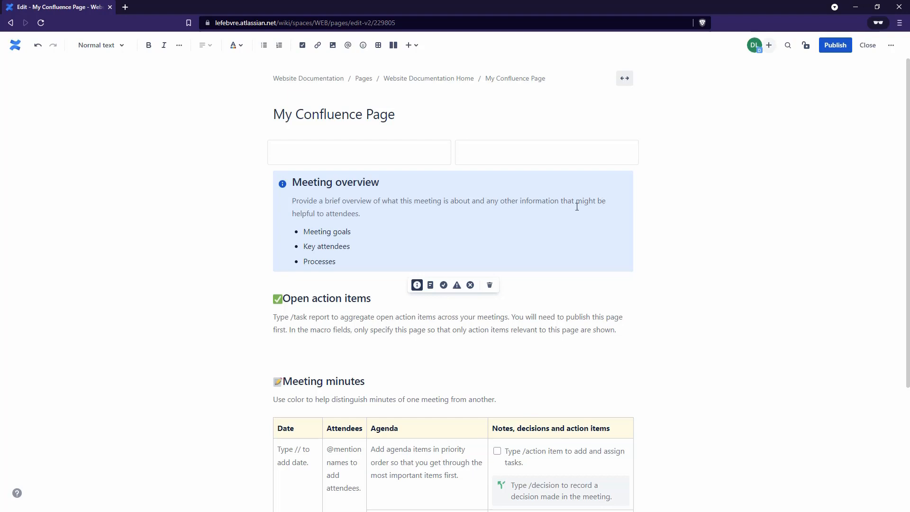
pyautogui.click(430, 287)
pyautogui.click(457, 285)
pyautogui.click(470, 284)
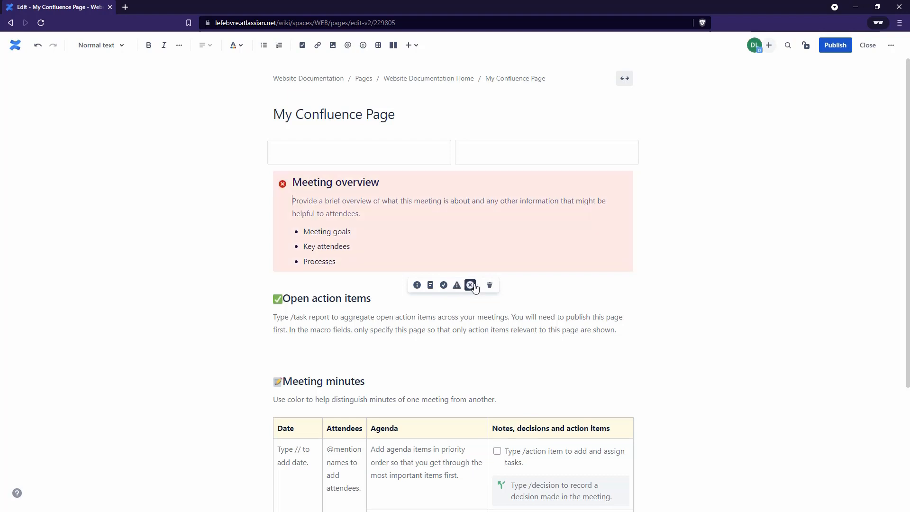
pyautogui.click(417, 286)
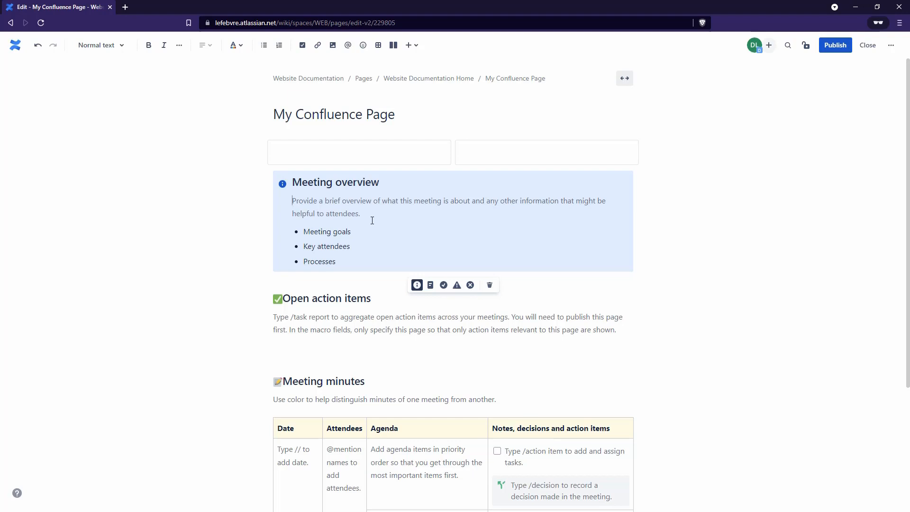
# Move the Meeting overview panel into the left column of the two-column layout.
pyautogui.click(282, 195)
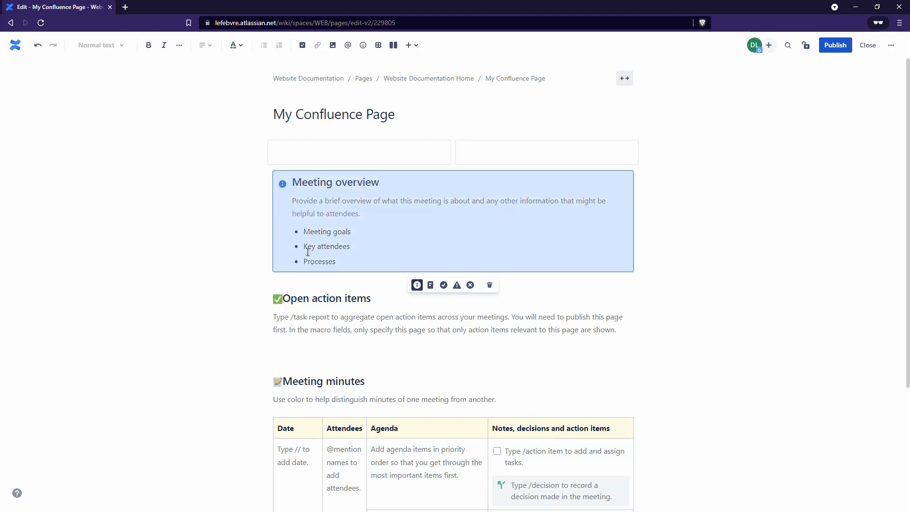
pyautogui.moveTo(282, 185); pyautogui.dragTo(285, 157)
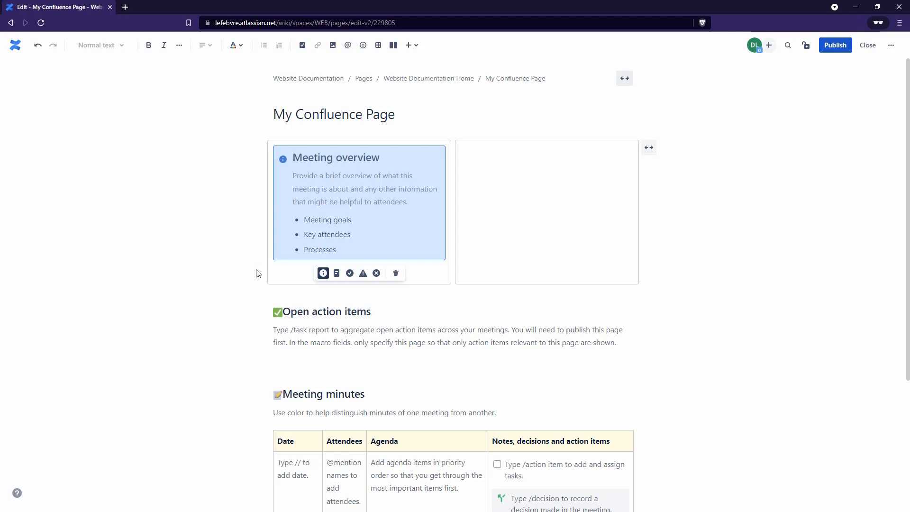
pyautogui.click(288, 314)
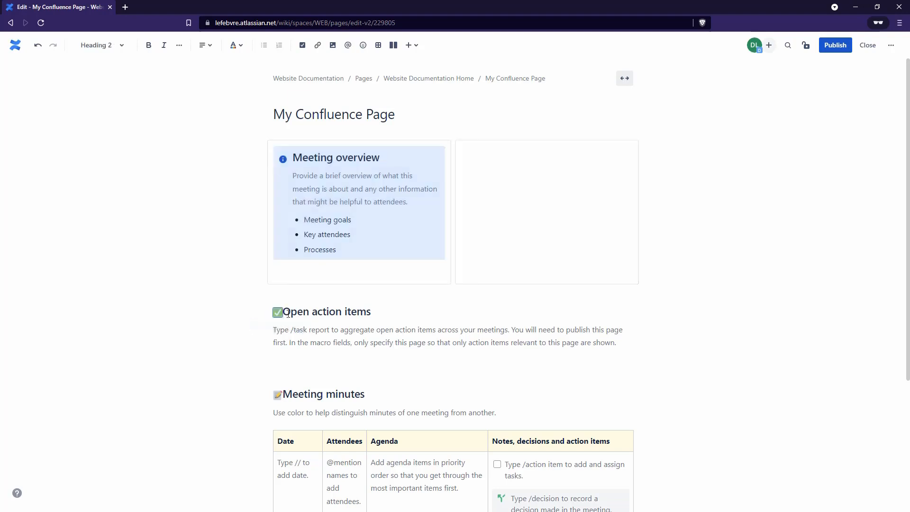
# Move the Open action items heading text into the empty right column of the two-column layout.
pyautogui.click(288, 313)
pyautogui.click(300, 325)
pyautogui.click(290, 314)
pyautogui.moveTo(283, 314); pyautogui.dragTo(536, 224)
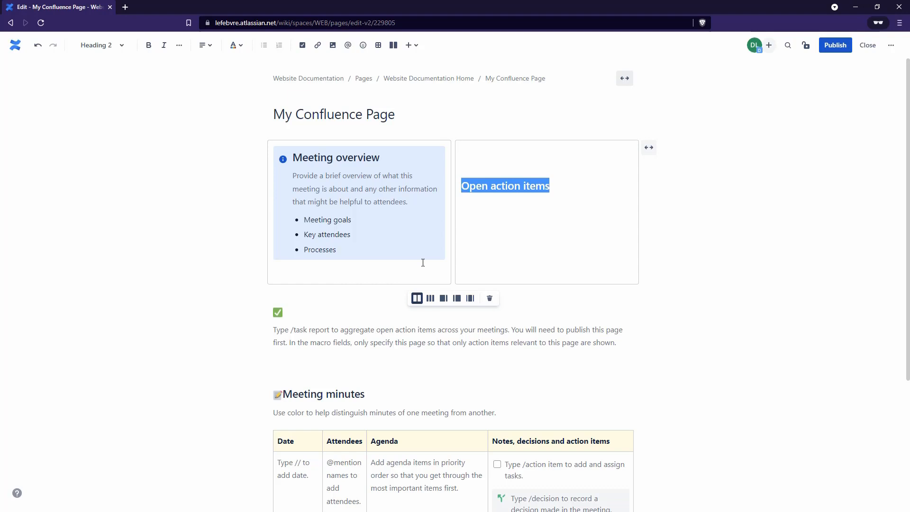
pyautogui.scroll(-4, 245, 323)
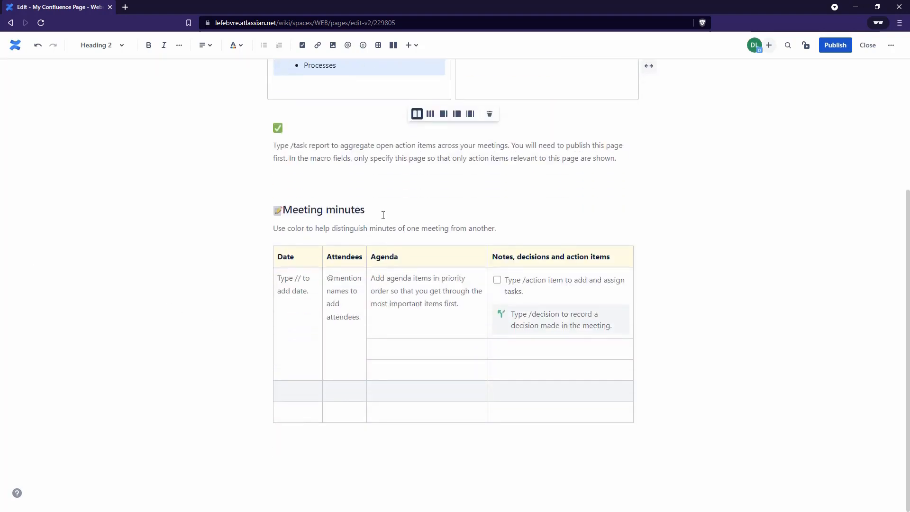
pyautogui.click(345, 209)
pyautogui.moveTo(290, 208); pyautogui.dragTo(365, 210)
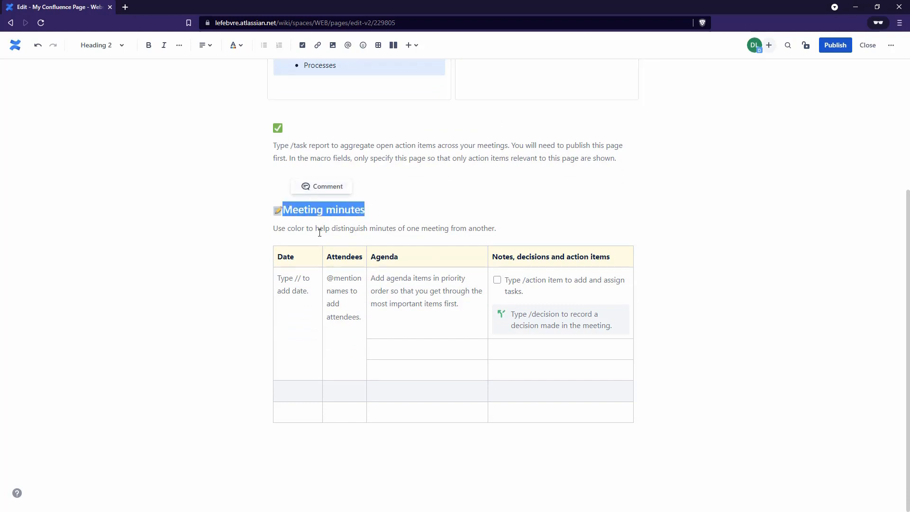
# Try a header column and a wider Date column in the Meeting minutes table, and restore both.
pyautogui.scroll(1, 319, 232)
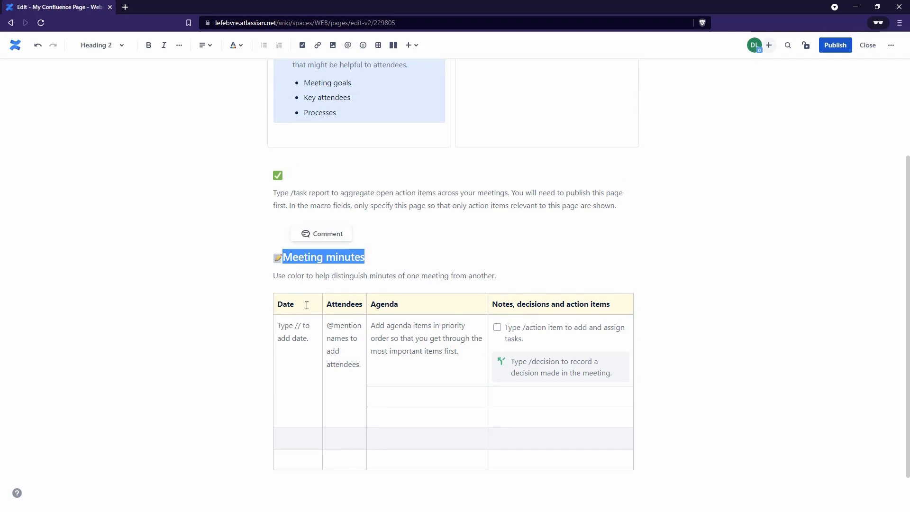
pyautogui.click(291, 324)
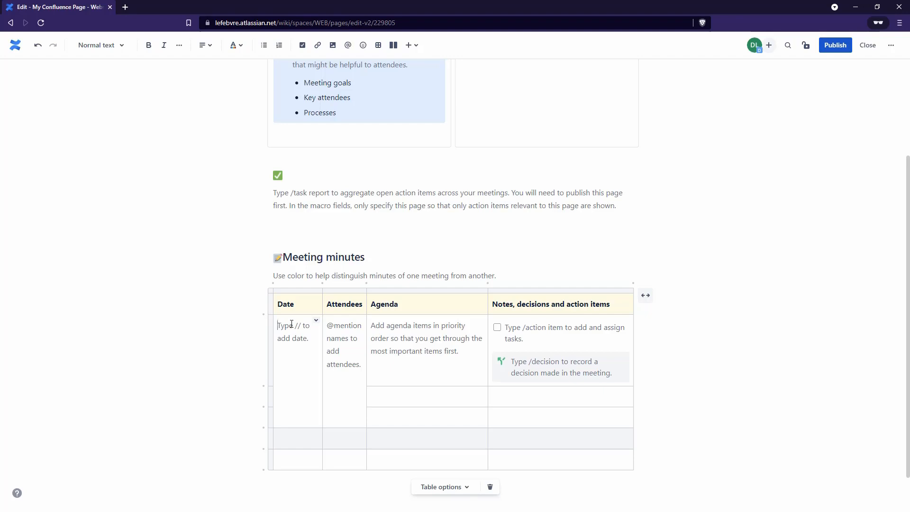
pyautogui.click(448, 487)
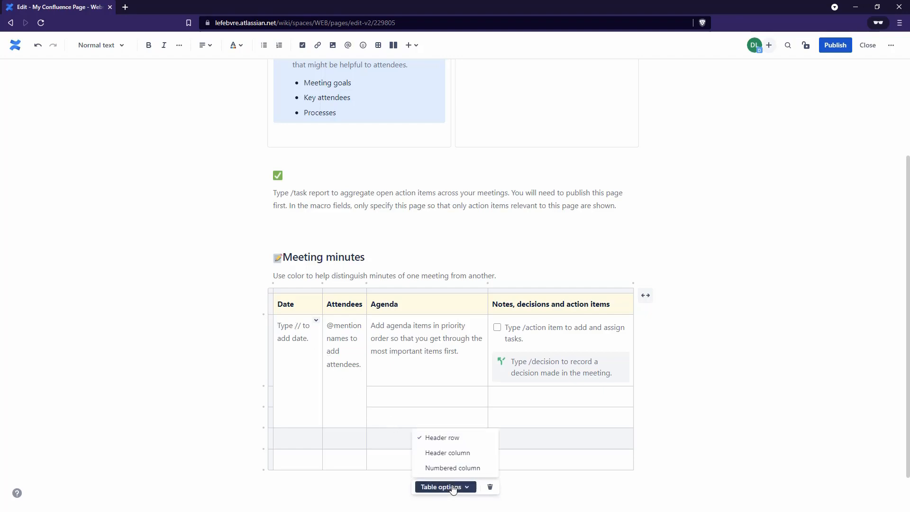
pyautogui.click(458, 453)
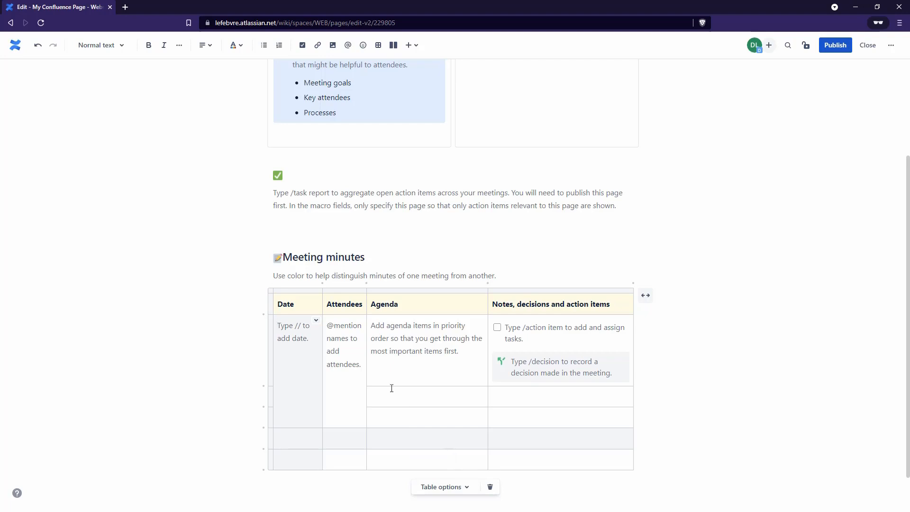
pyautogui.moveTo(321, 378); pyautogui.dragTo(346, 378)
pyautogui.click(448, 502)
pyautogui.click(448, 469)
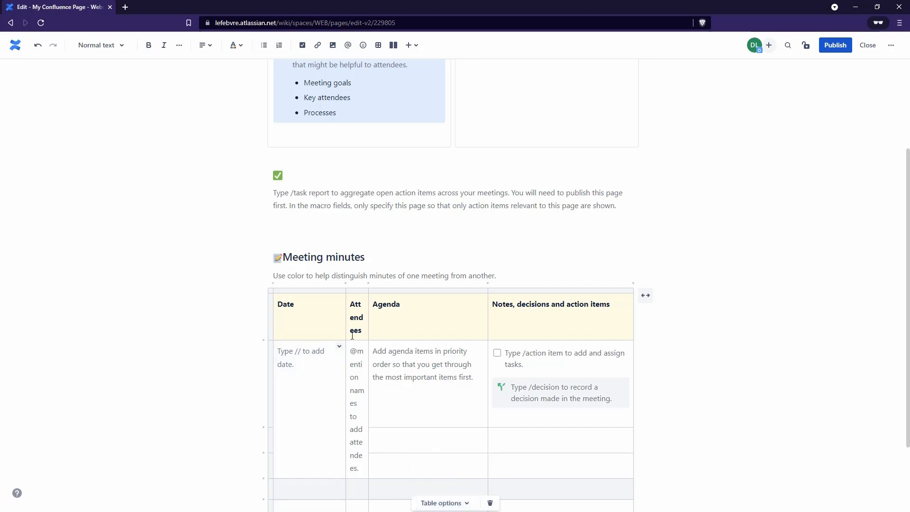
pyautogui.moveTo(345, 377); pyautogui.dragTo(321, 378)
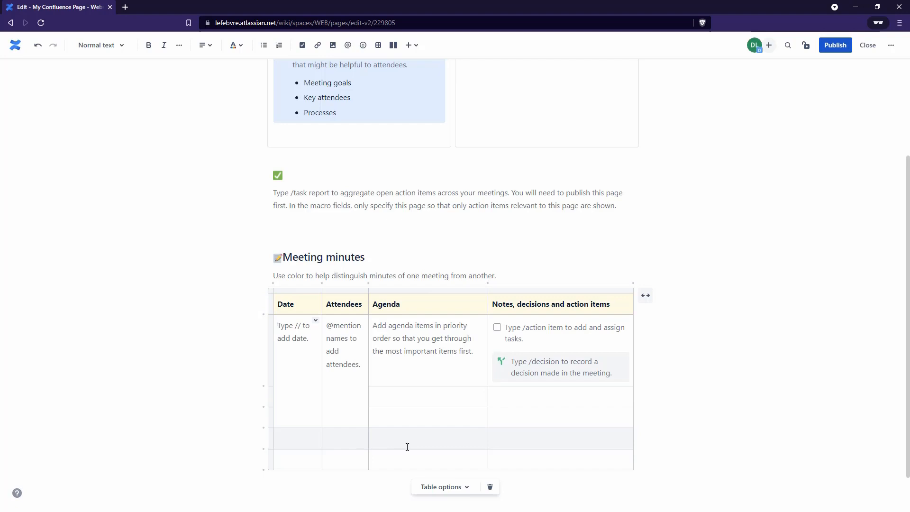
# Widen the Meeting minutes table through the wide size to full width.
pyautogui.click(646, 295)
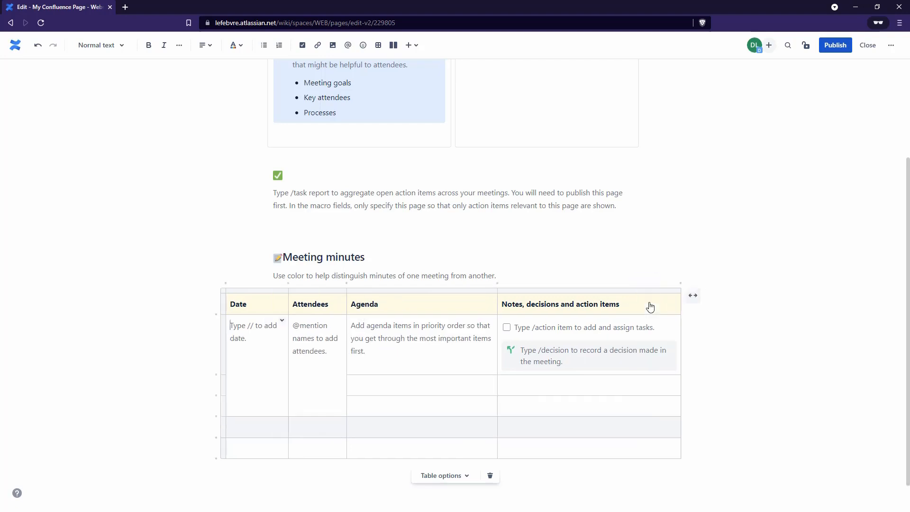
pyautogui.click(692, 295)
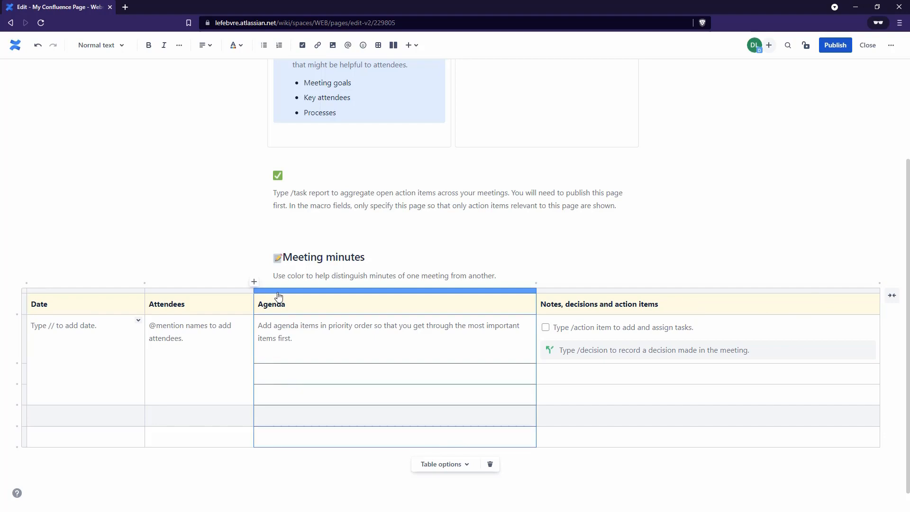
pyautogui.scroll(3, 398, 302)
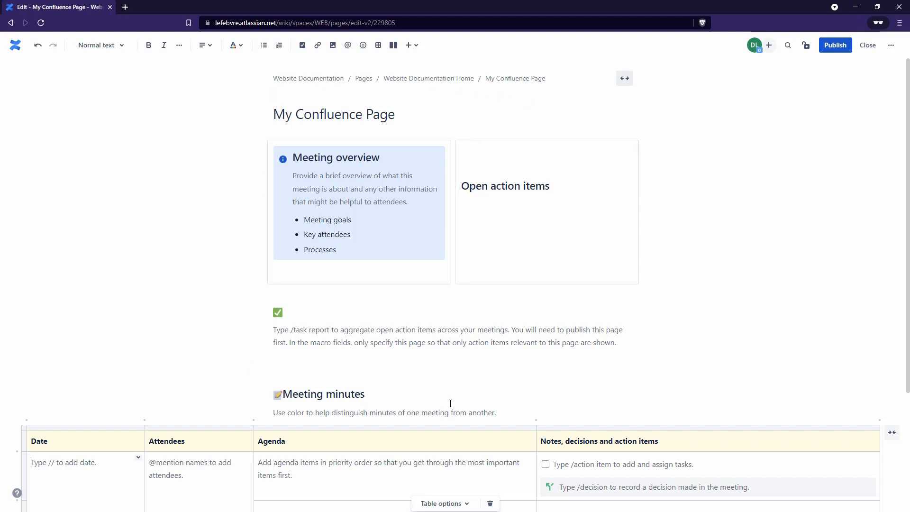
pyautogui.scroll(-3, 476, 238)
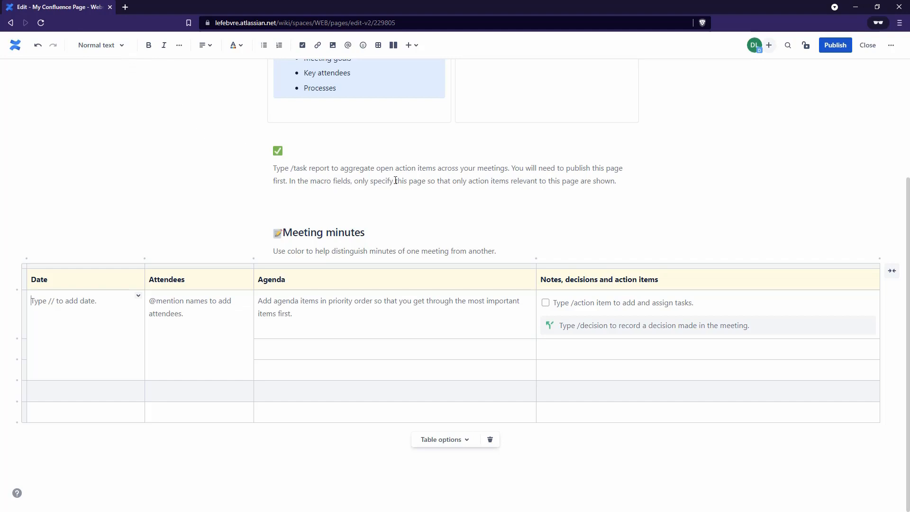
# Add the line "This is my sample text" between the two-column layout and the check mark emoji.
pyautogui.click(122, 45)
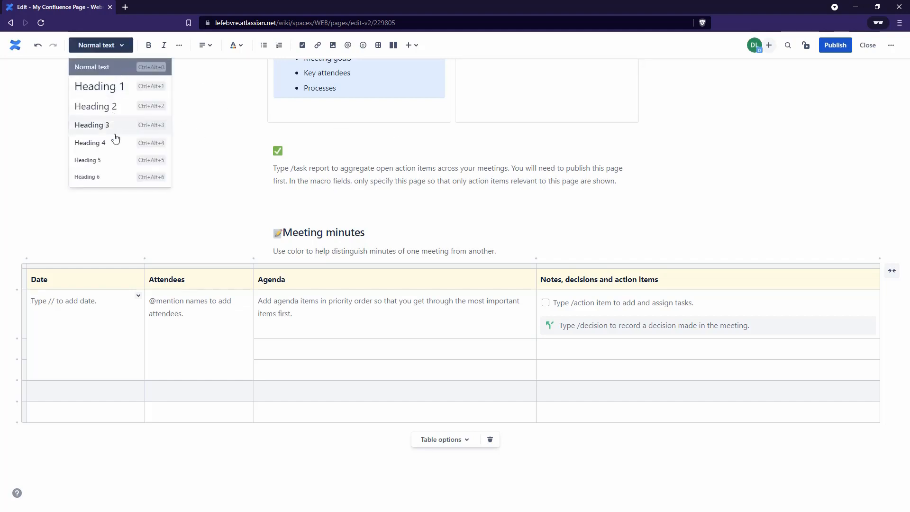
pyautogui.click(307, 188)
pyautogui.scroll(3, 277, 162)
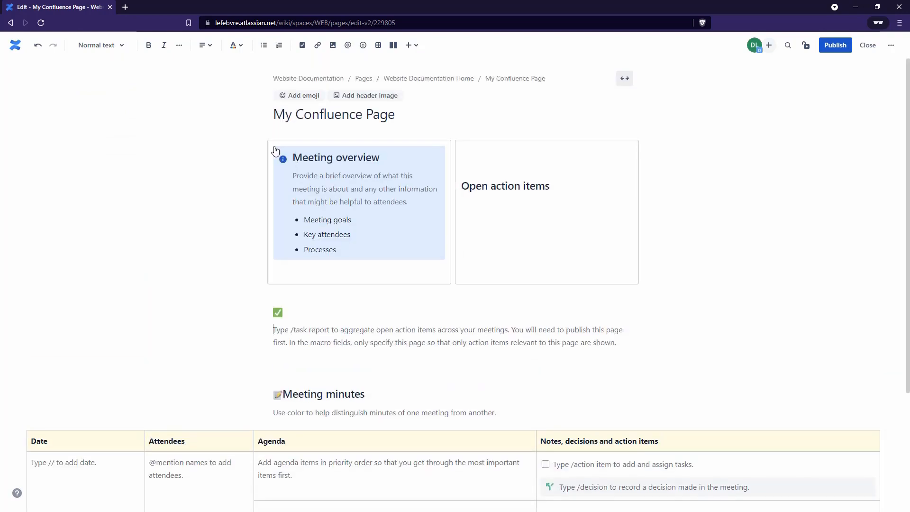
pyautogui.click(277, 298)
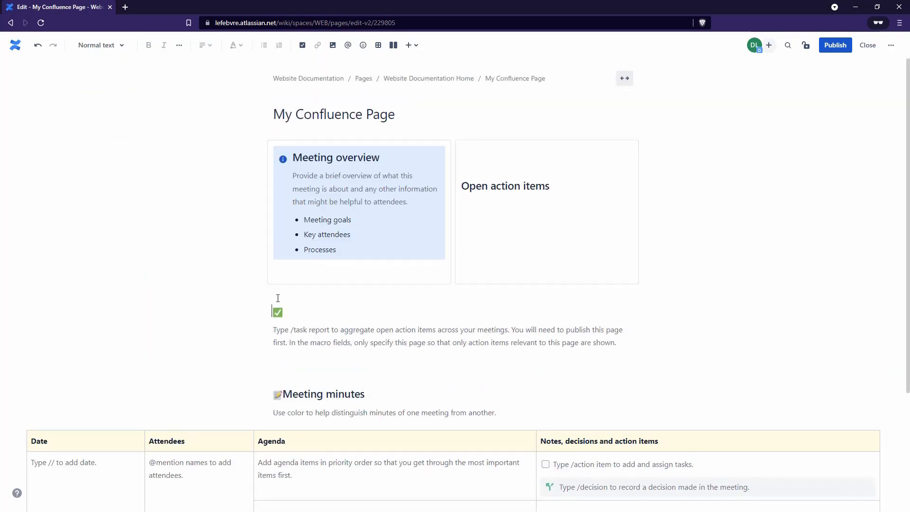
pyautogui.press('Return')
pyautogui.write('T')
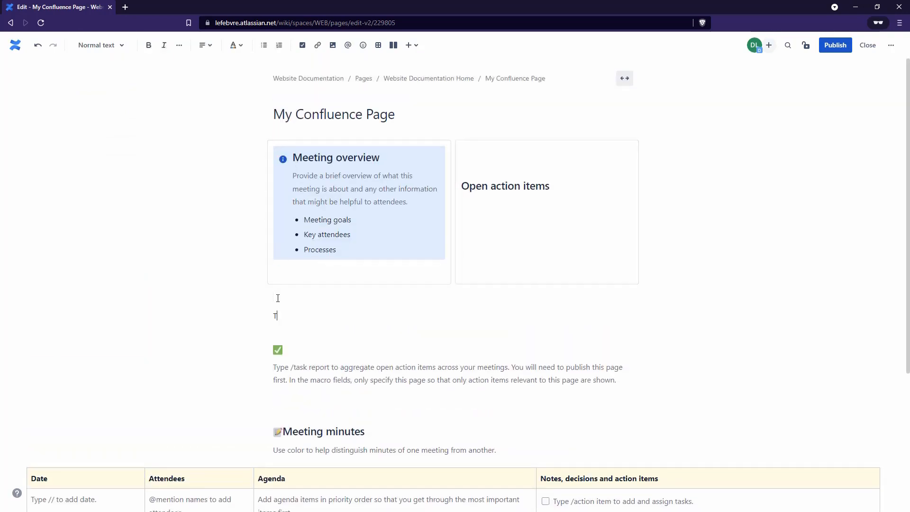
pyautogui.write('his is my sample text')
# Try the Heading 2 style on the sample text line, return it to normal text, and view the additional formatting options.
pyautogui.moveTo(358, 317); pyautogui.dragTo(268, 323)
pyautogui.click(117, 49)
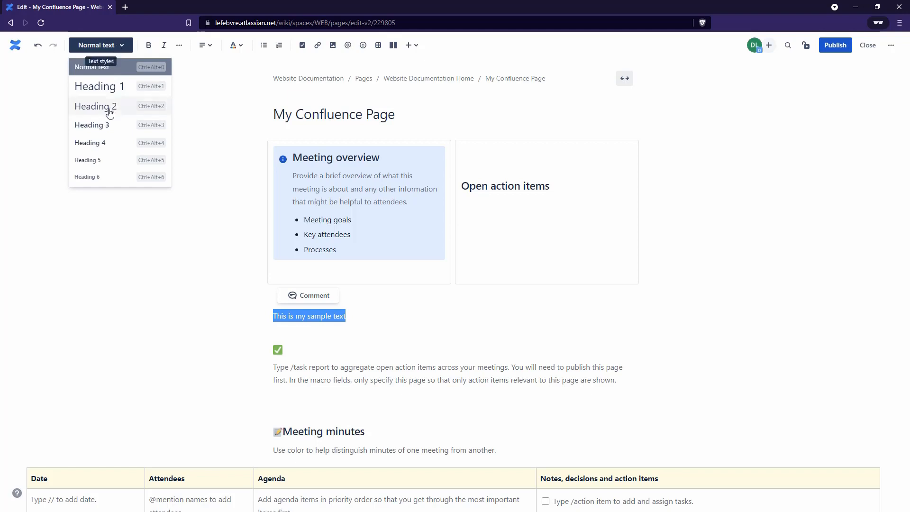
pyautogui.click(108, 108)
pyautogui.click(112, 49)
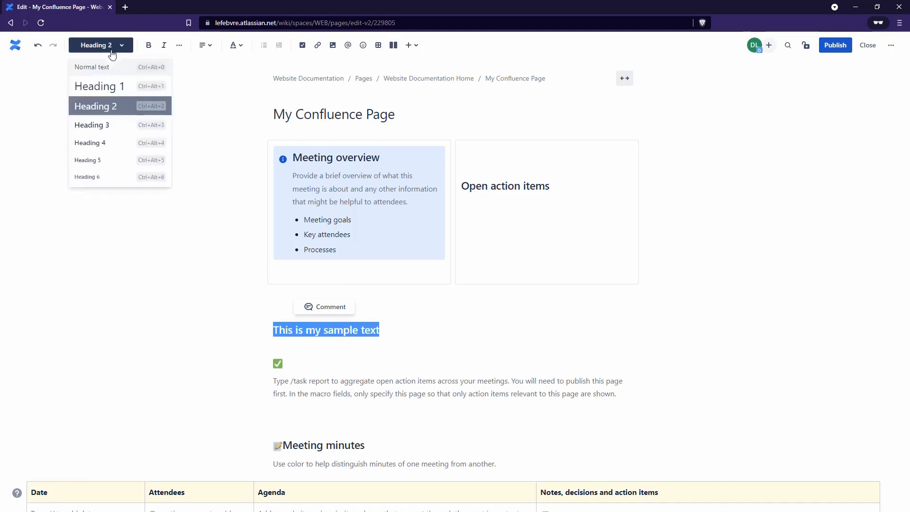
pyautogui.click(101, 71)
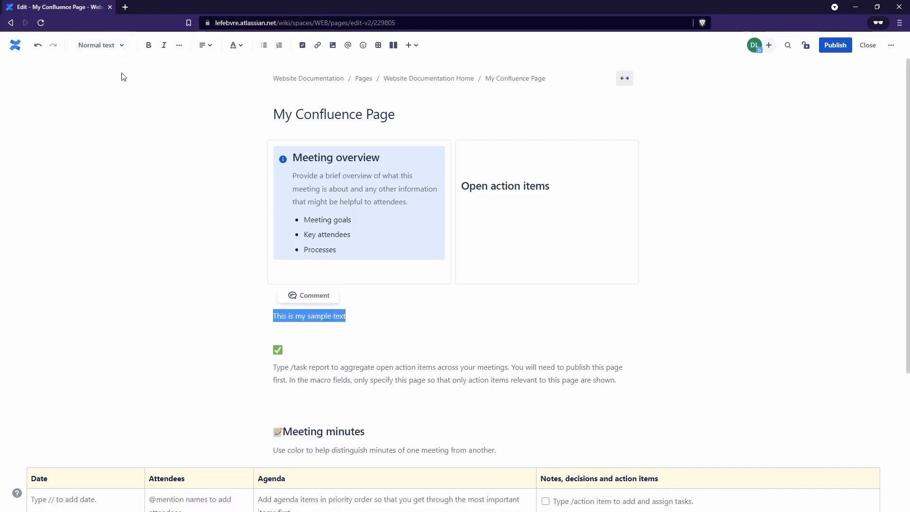
pyautogui.click(175, 49)
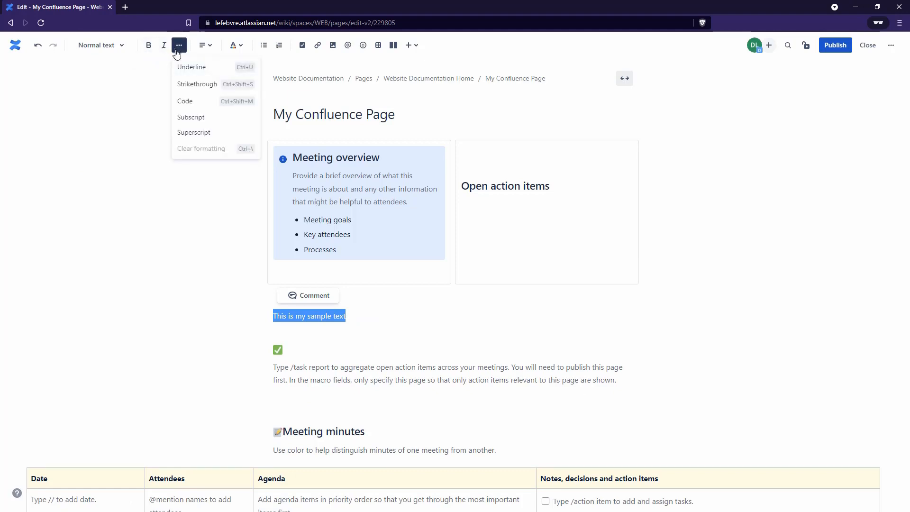
pyautogui.click(178, 50)
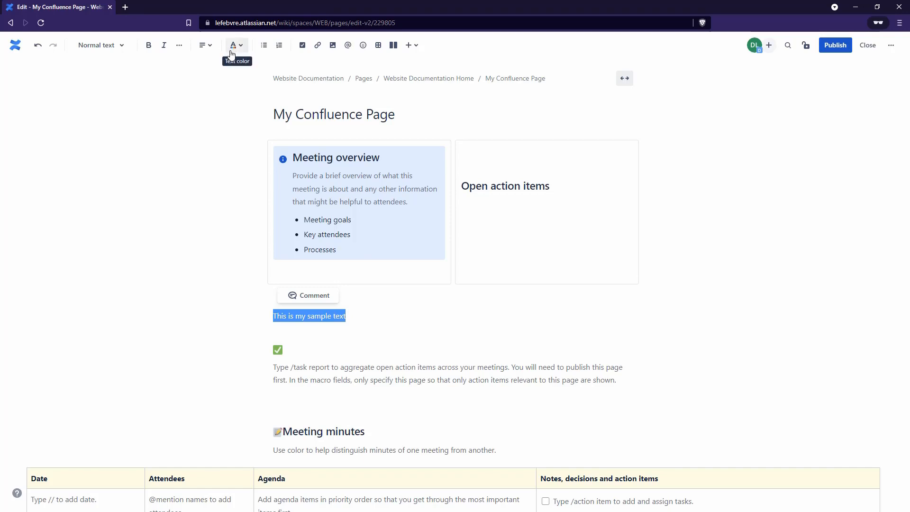
# Browse all insertable page elements, search them for "jira" and start inserting the Jira macro at the sample text line.
pyautogui.click(414, 46)
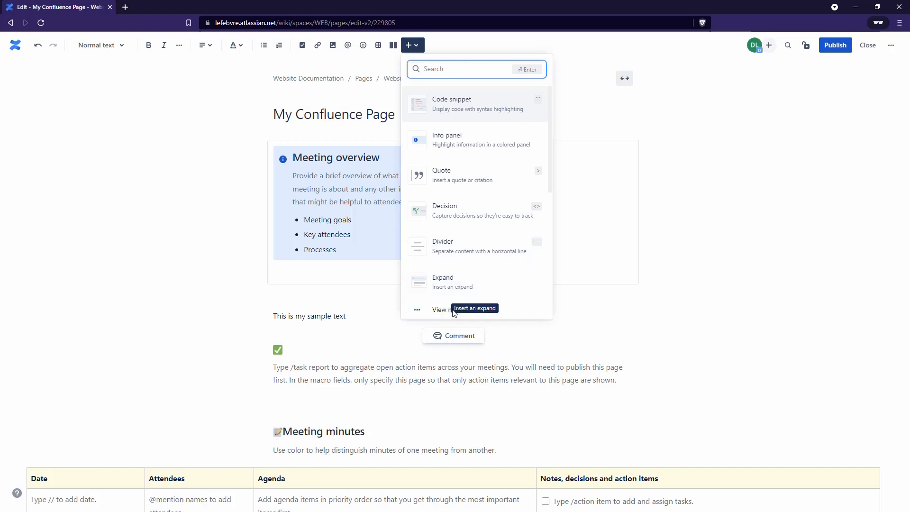
pyautogui.click(422, 313)
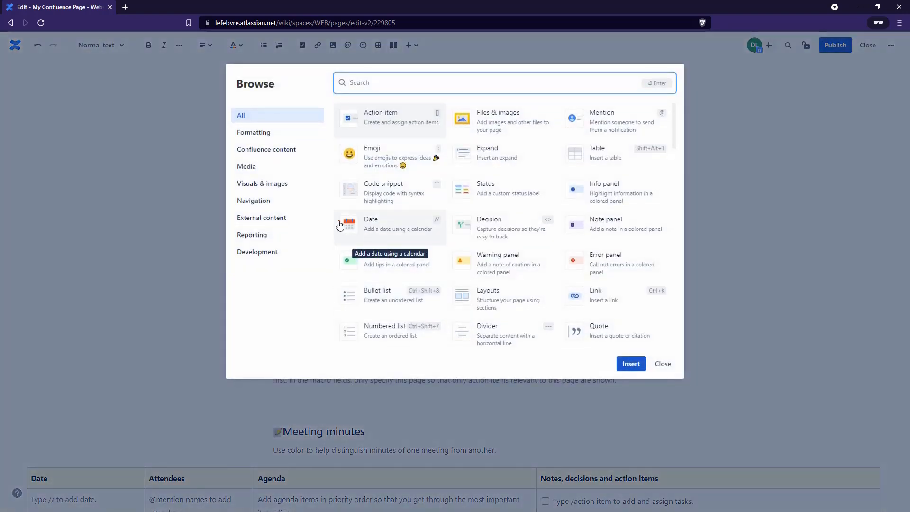
pyautogui.scroll(-15, 360, 224)
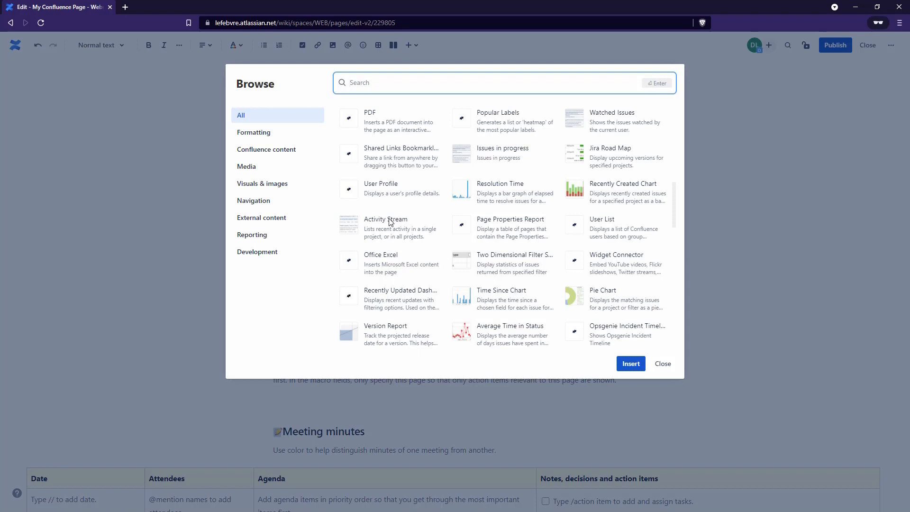
pyautogui.scroll(2, 389, 221)
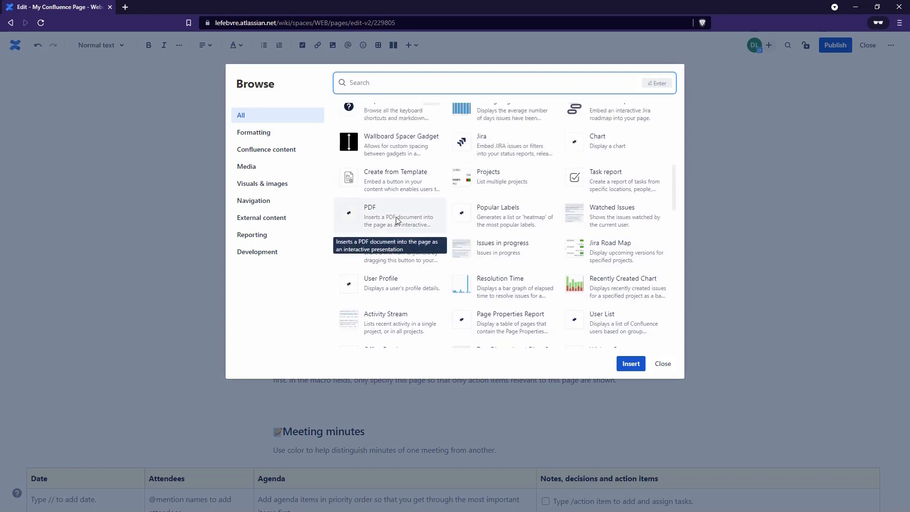
pyautogui.write('jira')
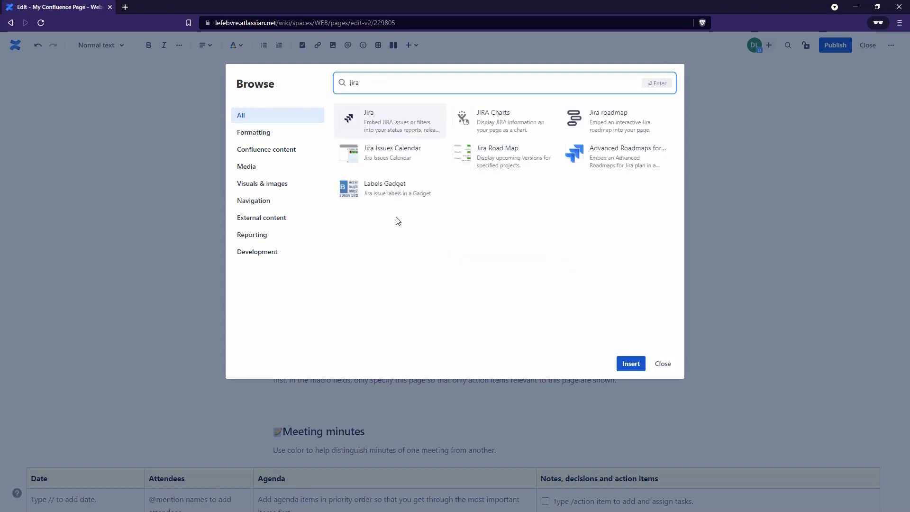
pyautogui.click(390, 127)
pyautogui.click(622, 366)
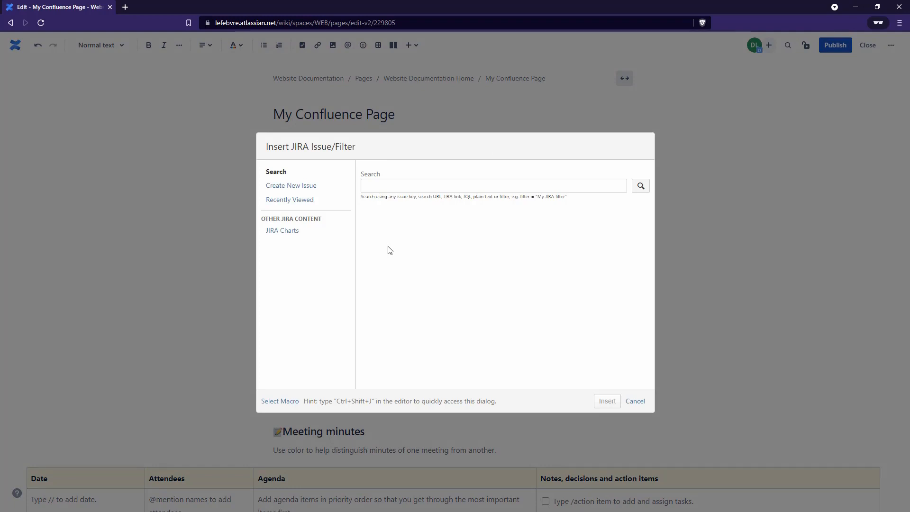
# Search Jira issues with "Project = MARKETING" and insert all the found issues as a table below the sample text.
pyautogui.click(397, 186)
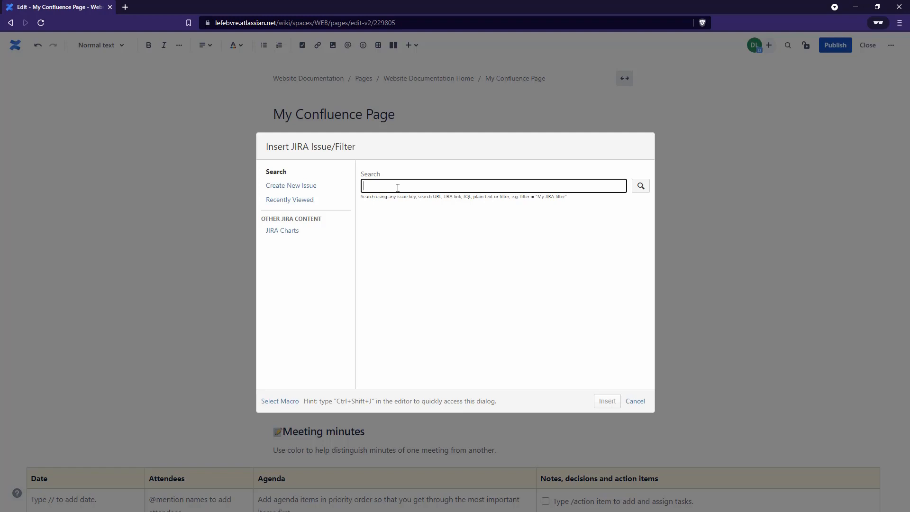
pyautogui.write('Project = MARKETING')
pyautogui.click(641, 187)
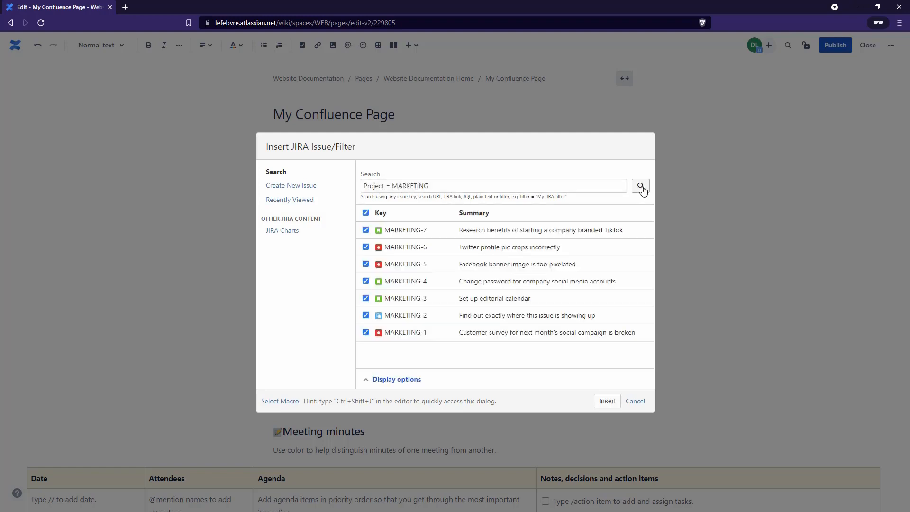
pyautogui.click(605, 402)
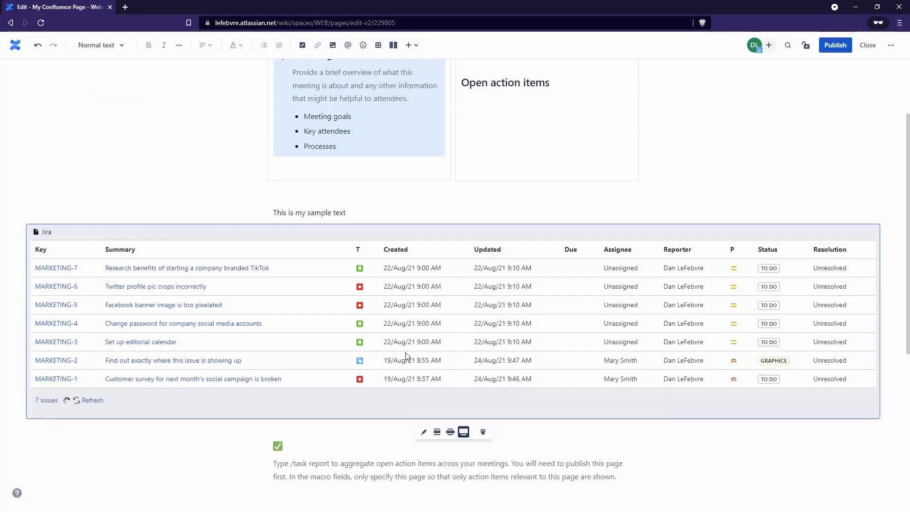
pyautogui.scroll(-2, 406, 353)
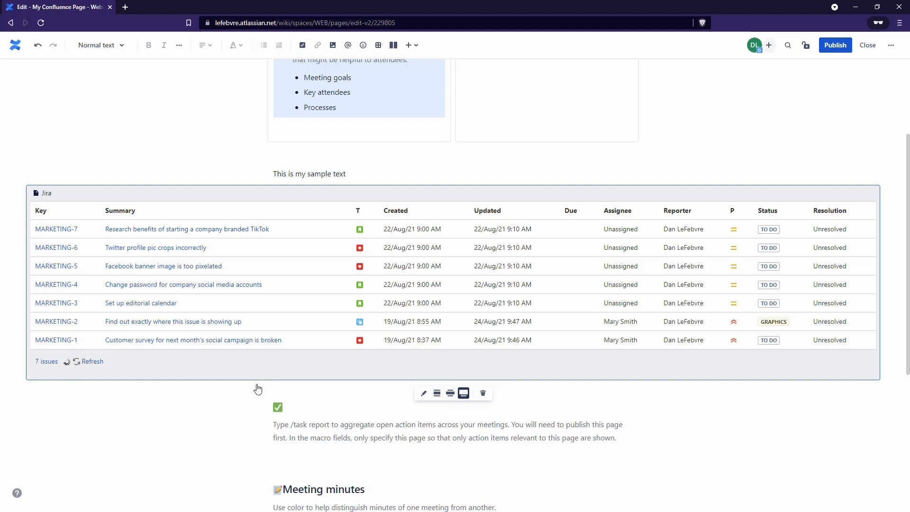
# Publish My Confluence Page and review the Jira issue table on the published page.
pyautogui.click(833, 46)
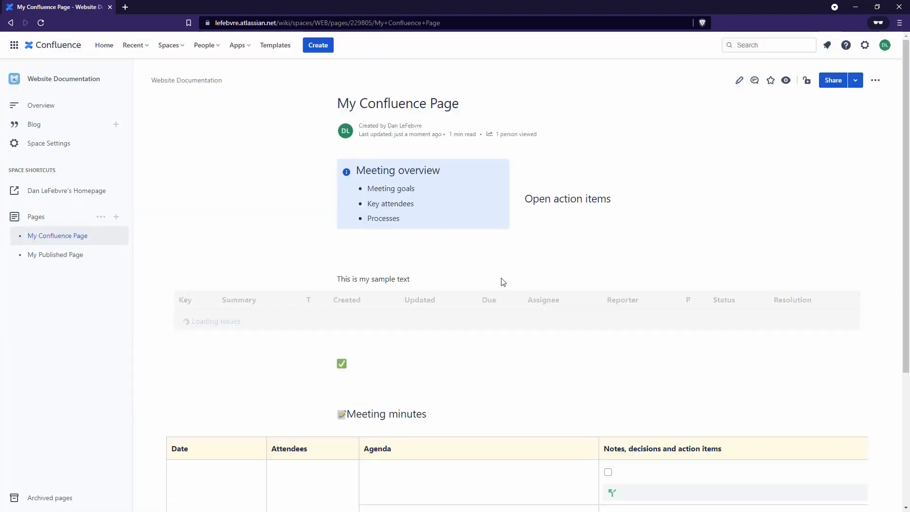
pyautogui.scroll(-2, 282, 210)
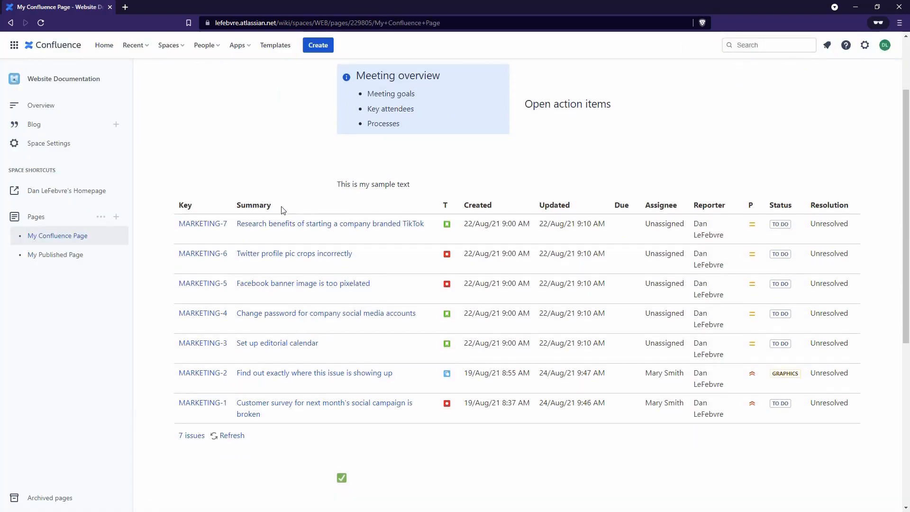
pyautogui.scroll(-2, 266, 179)
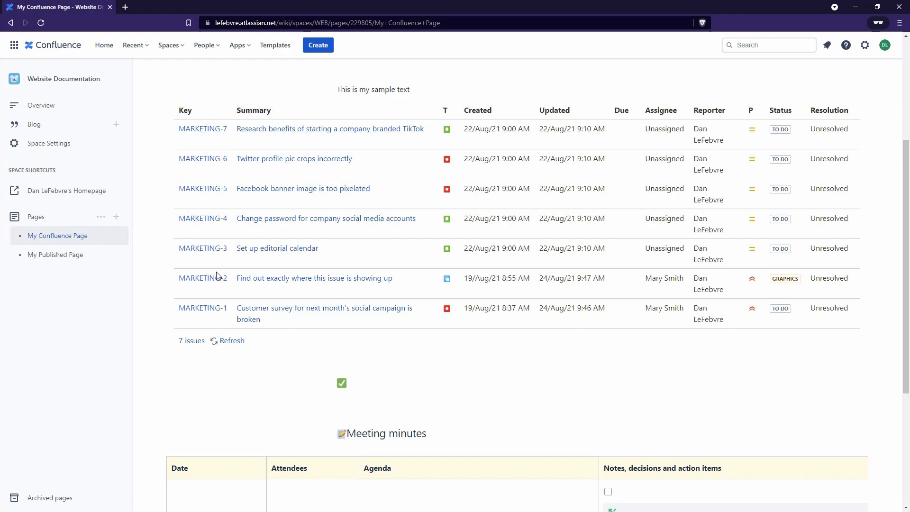
# Look over My Confluence Page, reopen it for editing and view the full list of insertable page elements.
pyautogui.scroll(-4, 217, 275)
pyautogui.scroll(2, 290, 281)
pyautogui.scroll(4, 290, 281)
pyautogui.scroll(2, 284, 160)
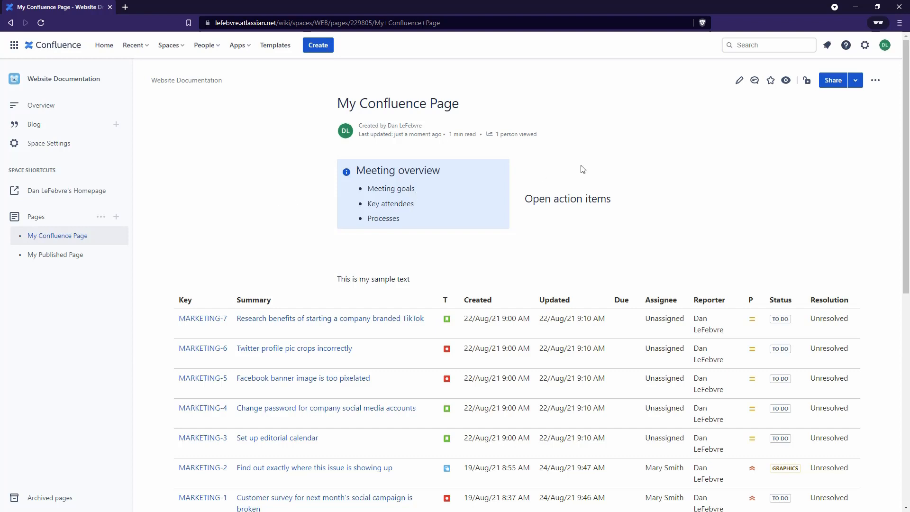
pyautogui.click(737, 82)
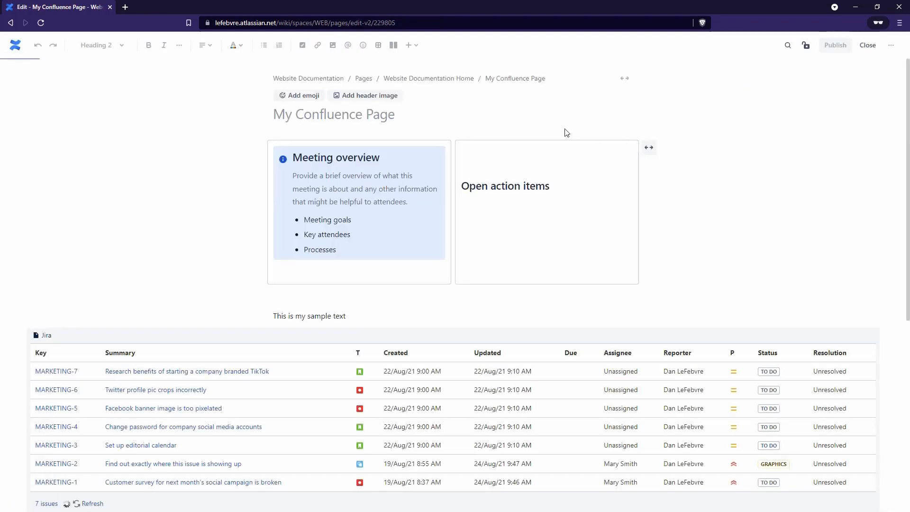
pyautogui.click(419, 46)
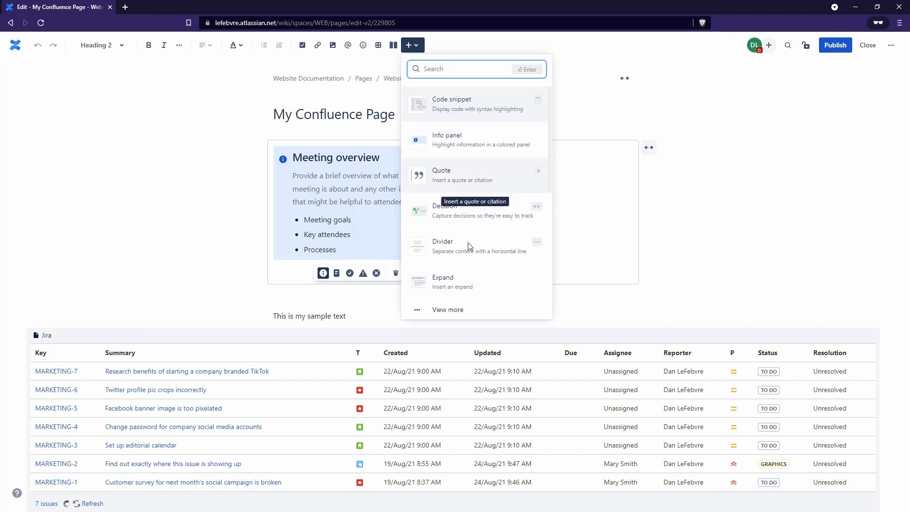
pyautogui.click(423, 313)
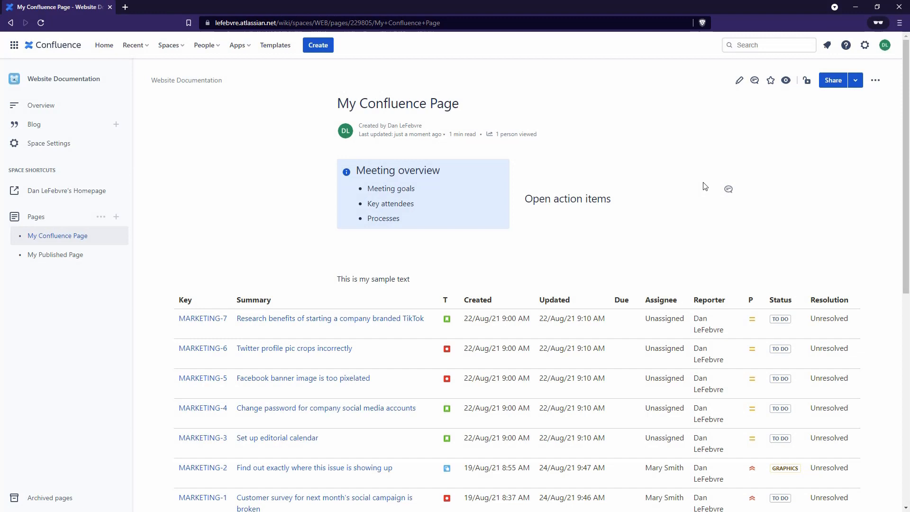
# View the Website Documentation space overview and its My Confluence Page.
pyautogui.click(184, 52)
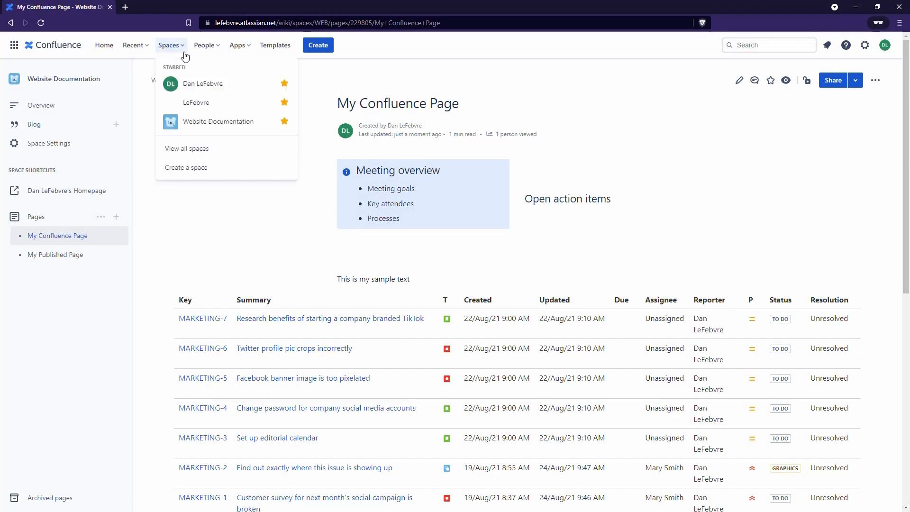
pyautogui.click(199, 123)
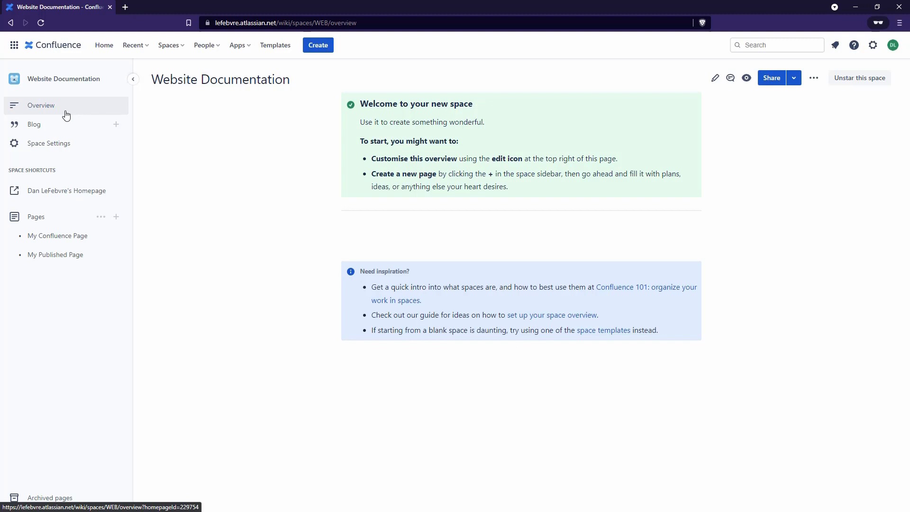
pyautogui.click(65, 236)
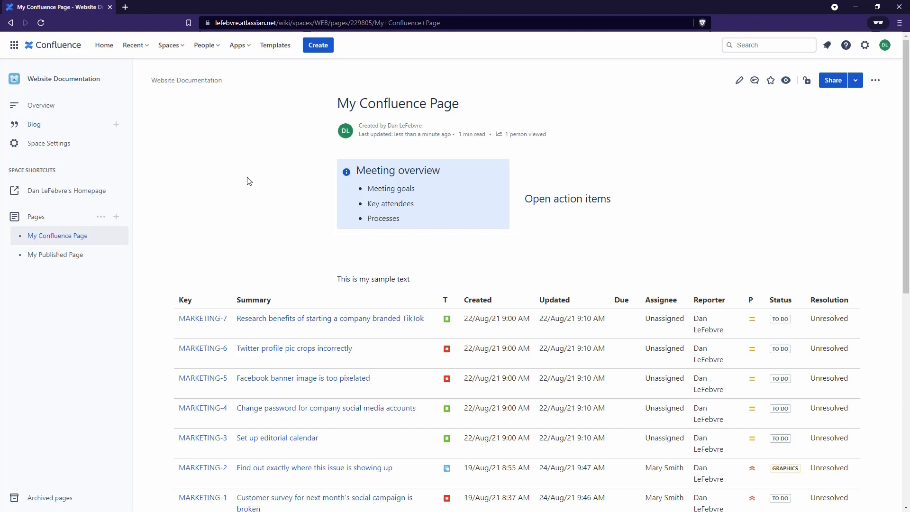
# Set My Confluence Page as the home page of the Website Documentation space, save, and open the space overview.
pyautogui.click(69, 146)
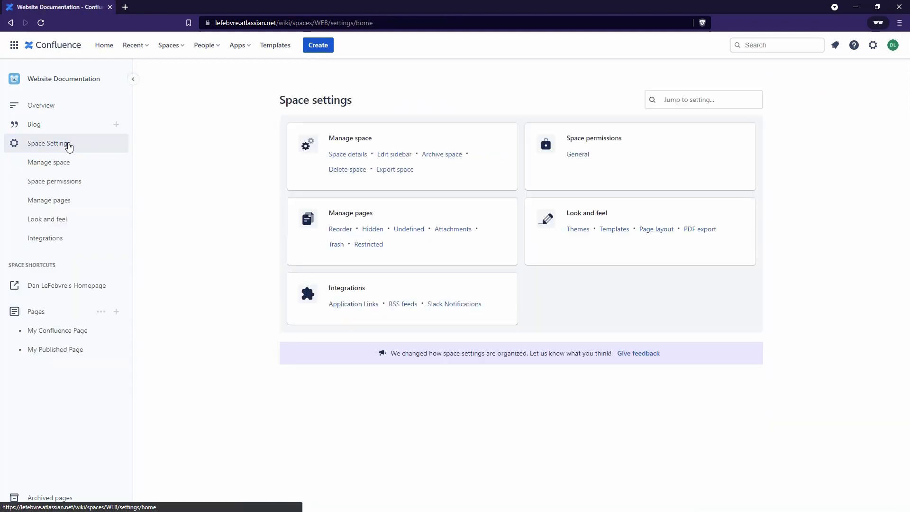
pyautogui.click(344, 157)
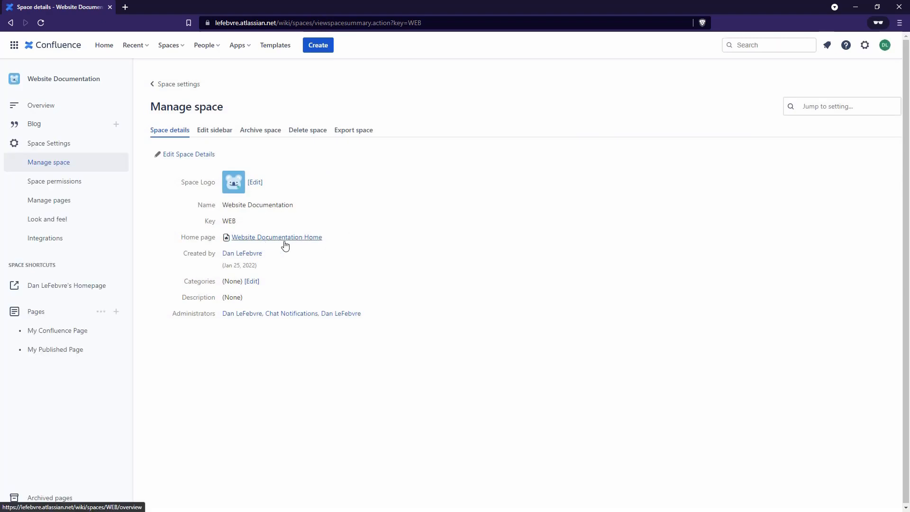
pyautogui.click(194, 155)
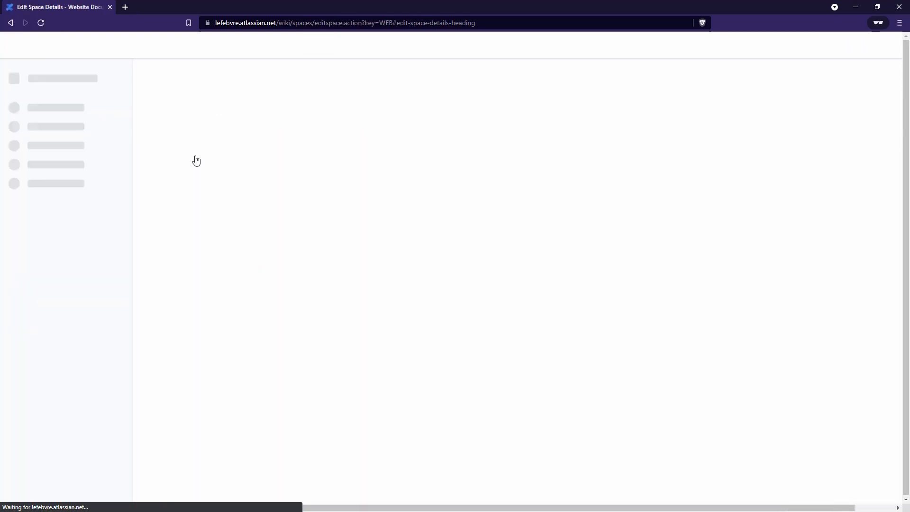
pyautogui.click(259, 257)
pyautogui.moveTo(313, 257); pyautogui.dragTo(221, 257)
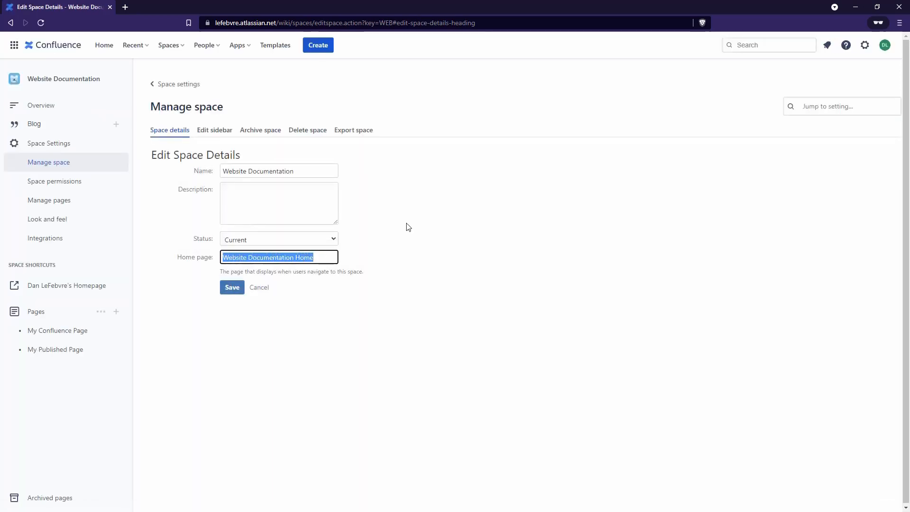
pyautogui.write('My Confluence')
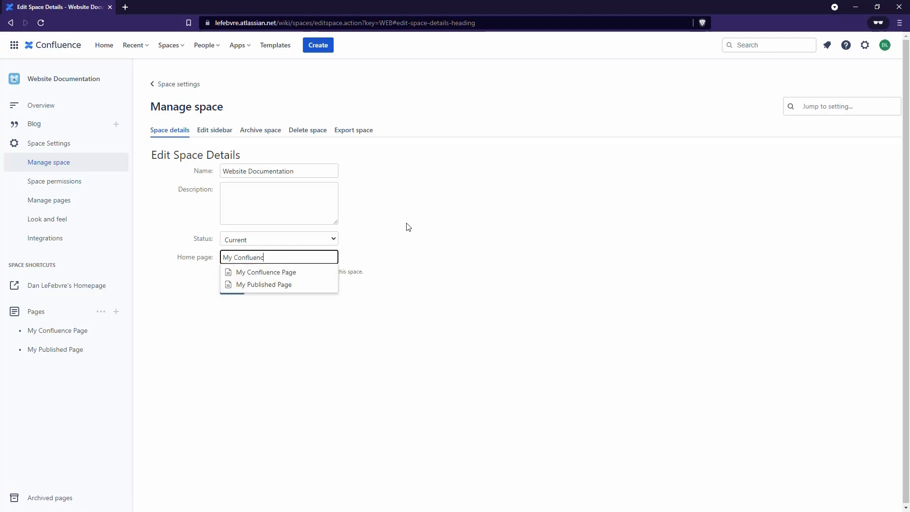
pyautogui.click(291, 276)
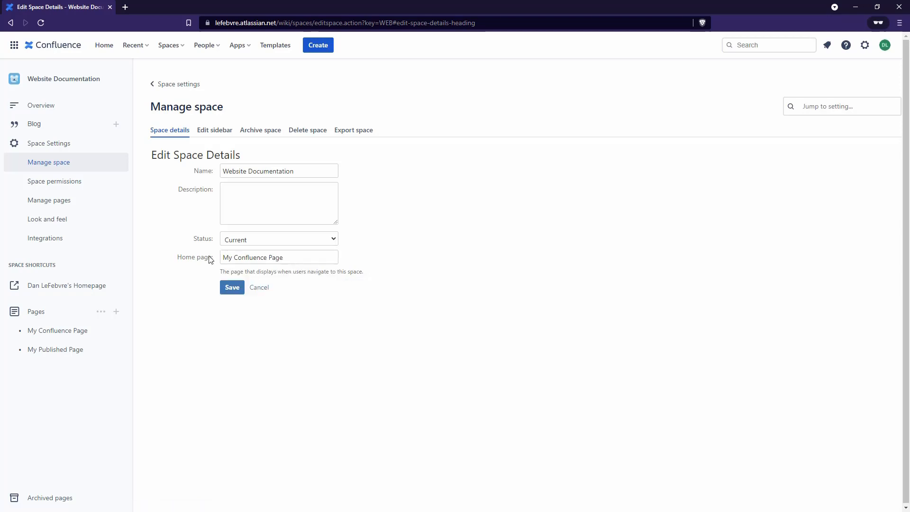
pyautogui.click(237, 291)
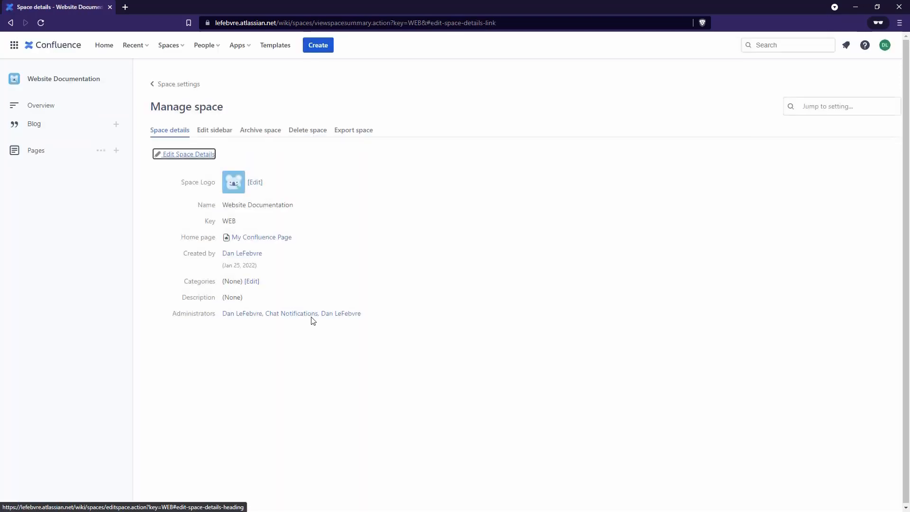
pyautogui.click(169, 52)
pyautogui.click(190, 122)
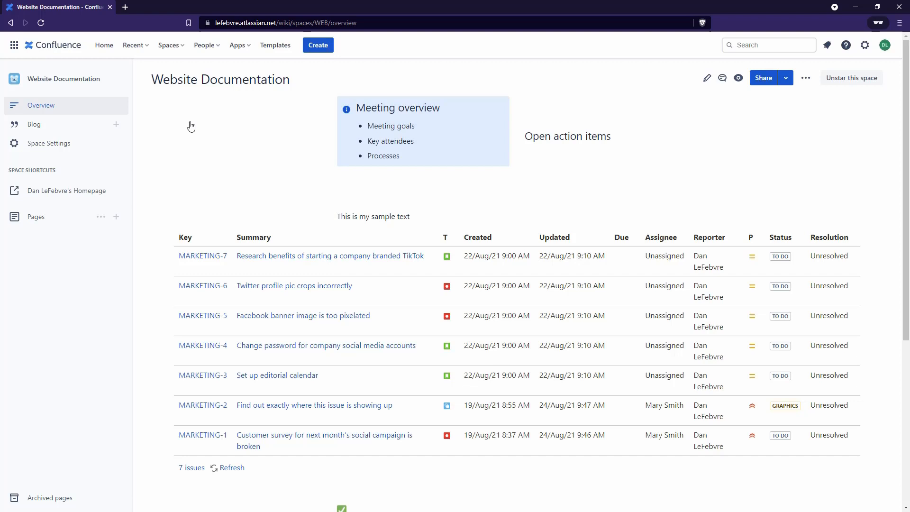
# Review the available space settings and the space details of Website Documentation.
pyautogui.click(66, 145)
pyautogui.click(76, 148)
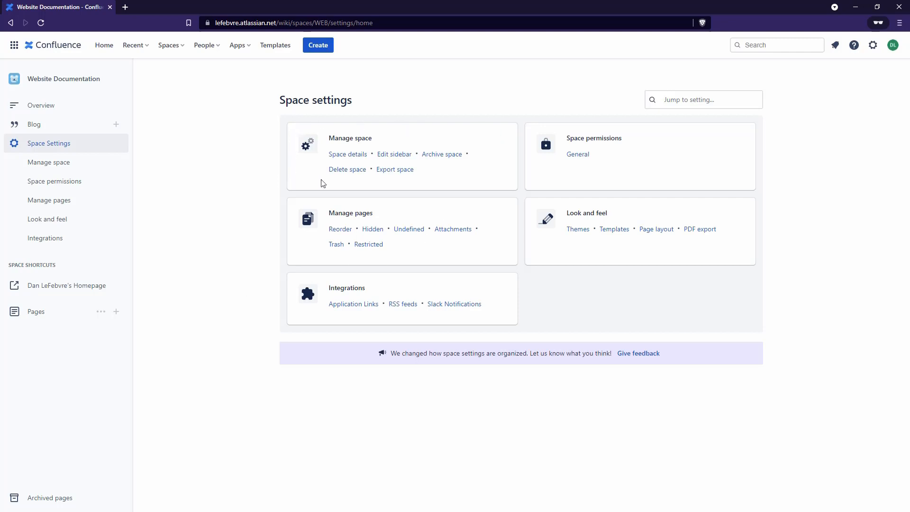
pyautogui.click(356, 160)
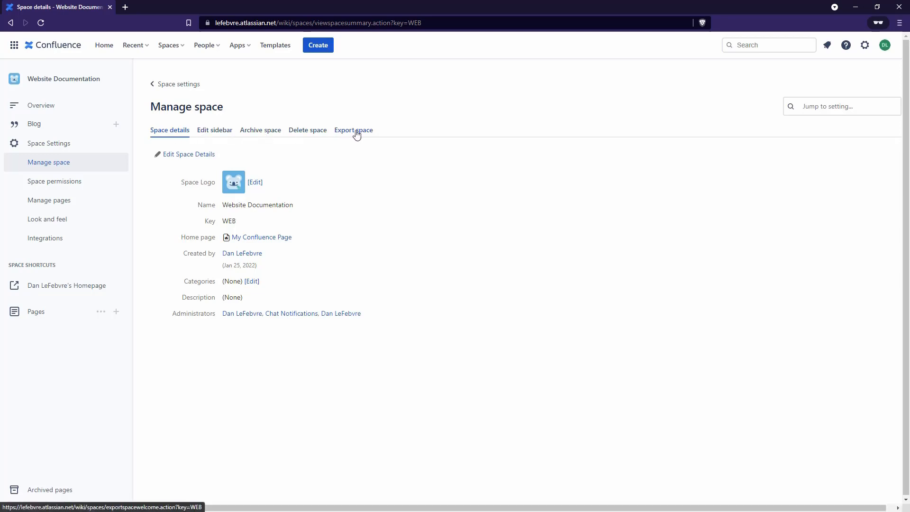
pyautogui.click(159, 86)
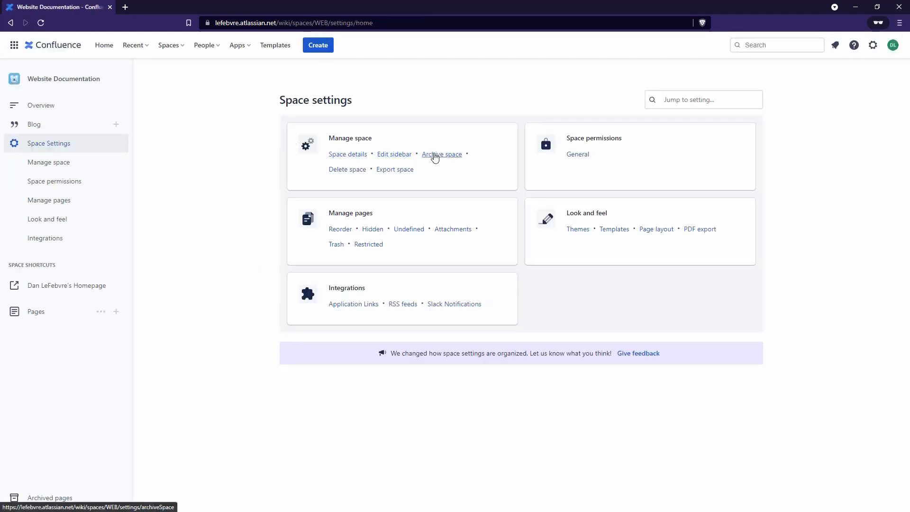
pyautogui.click(347, 154)
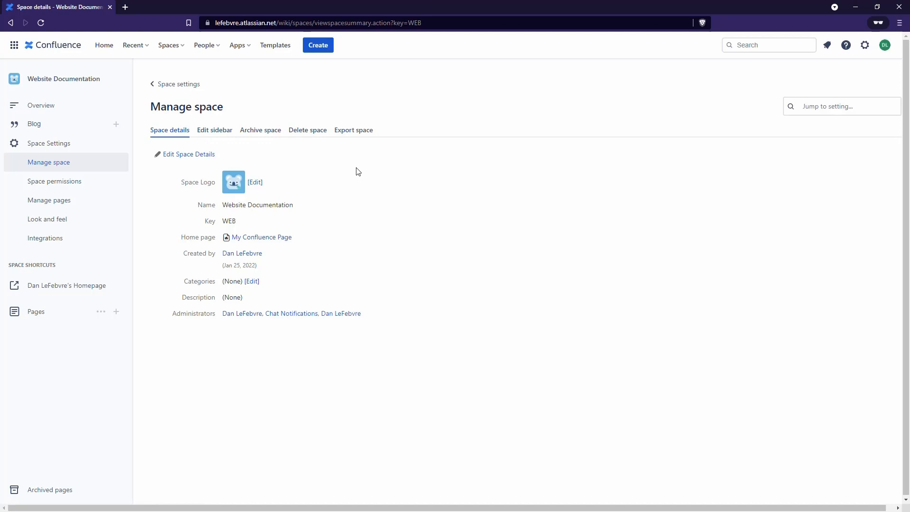
# Hide the Overview and Blog entries from the space's sidebar.
pyautogui.click(223, 134)
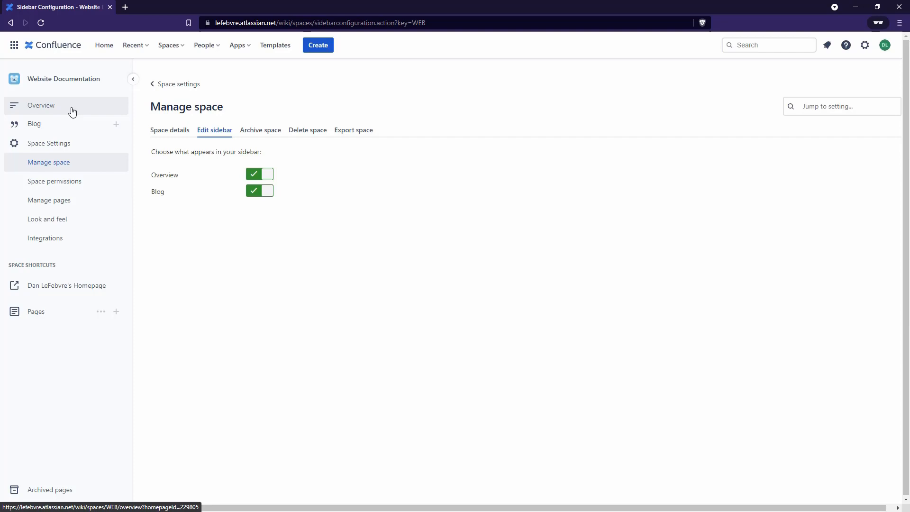
pyautogui.click(259, 177)
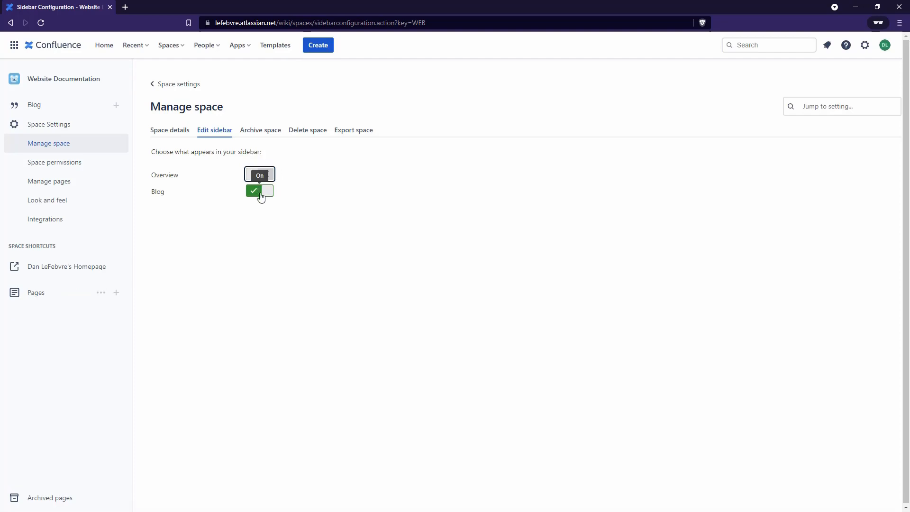
pyautogui.click(260, 193)
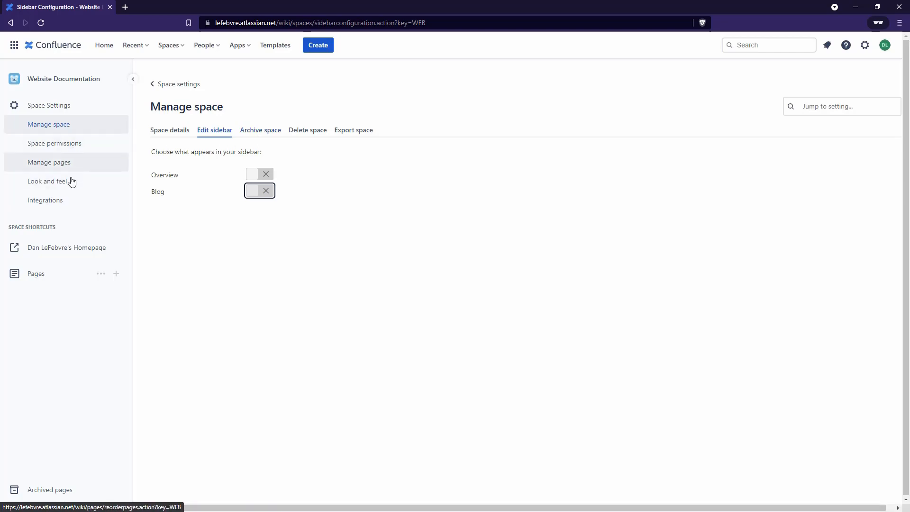
# Review the space's general permissions and its reorderable, hidden and undefined pages, including the Website Documentation Home page.
pyautogui.click(164, 85)
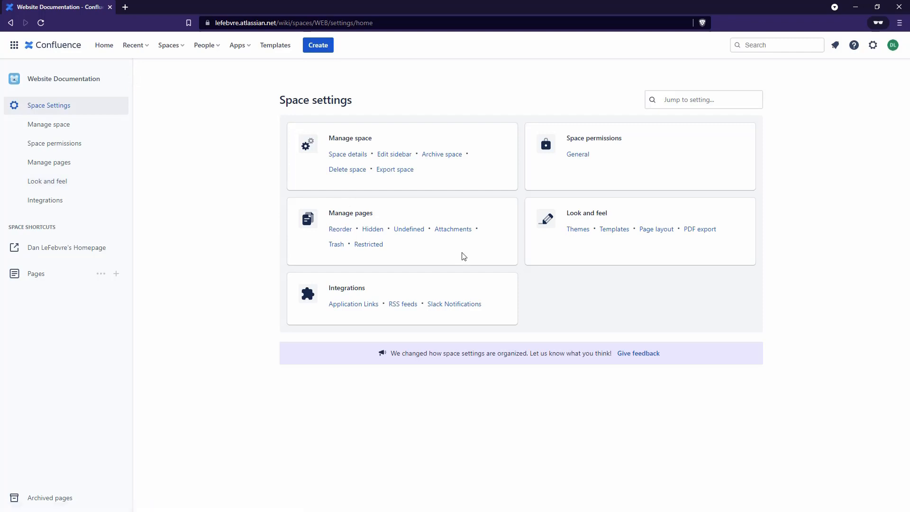
pyautogui.click(581, 159)
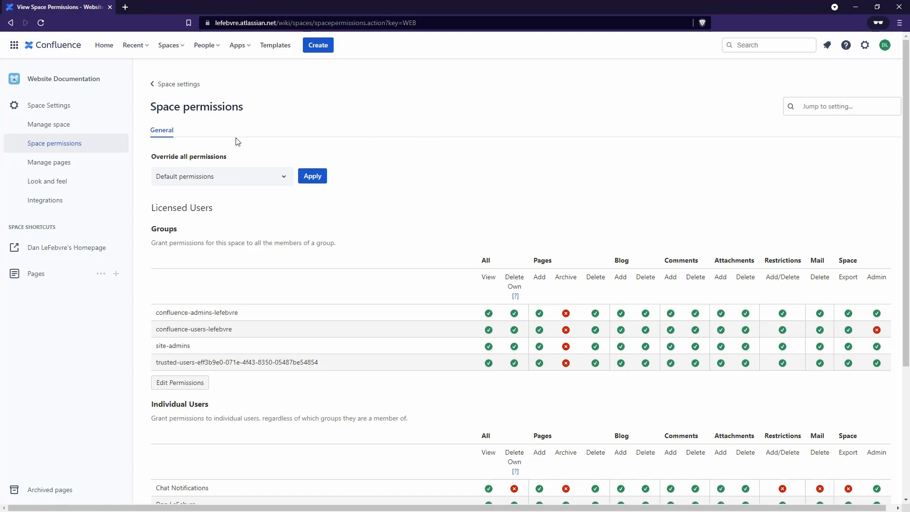
pyautogui.click(55, 162)
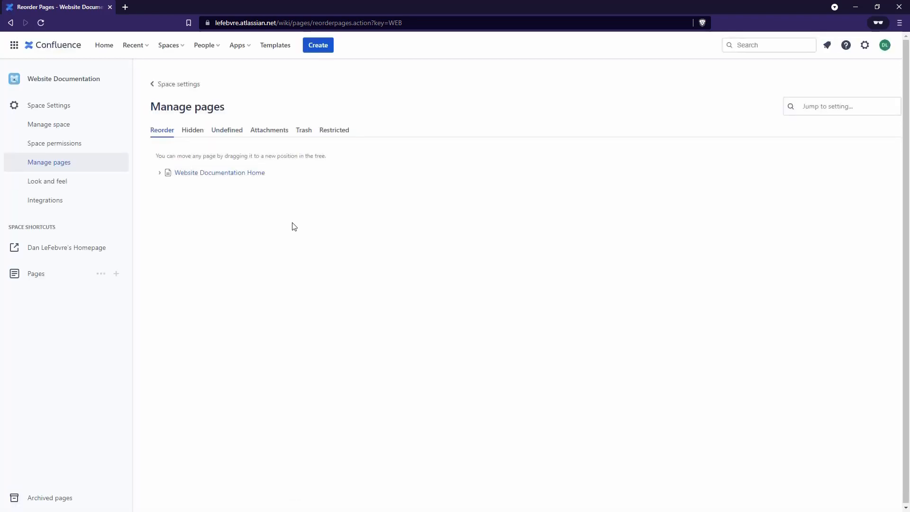
pyautogui.click(194, 134)
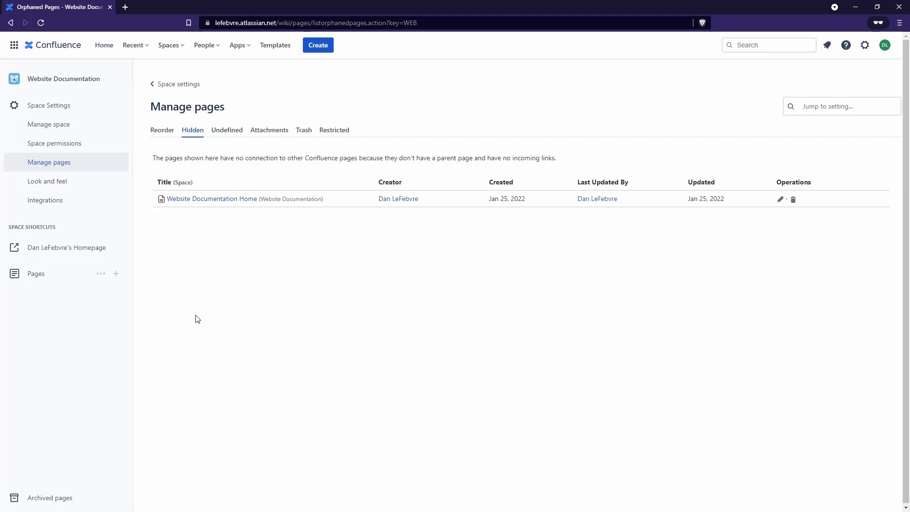
pyautogui.click(218, 201)
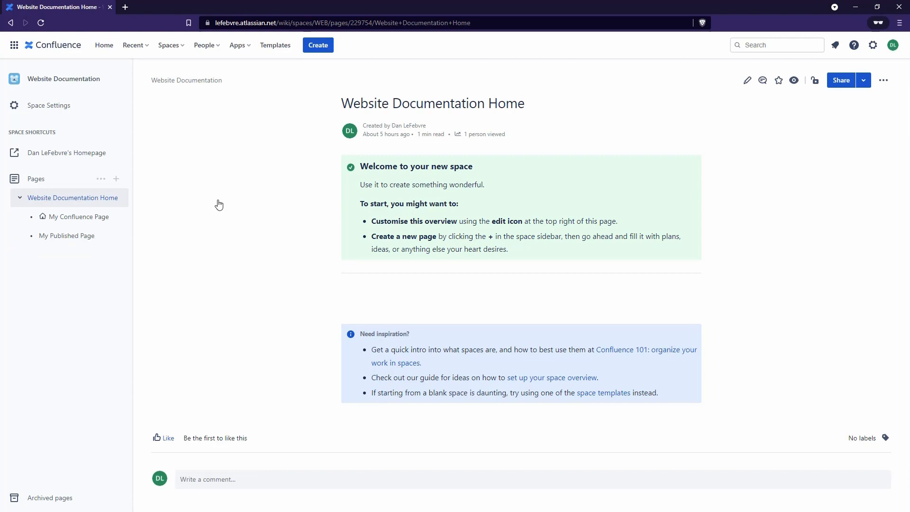
pyautogui.hotkey('alt', 'Left')
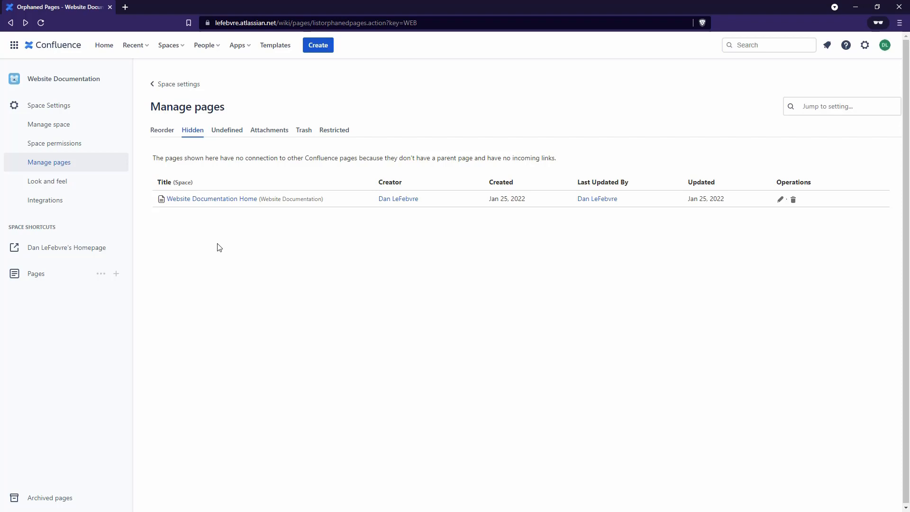
pyautogui.click(228, 130)
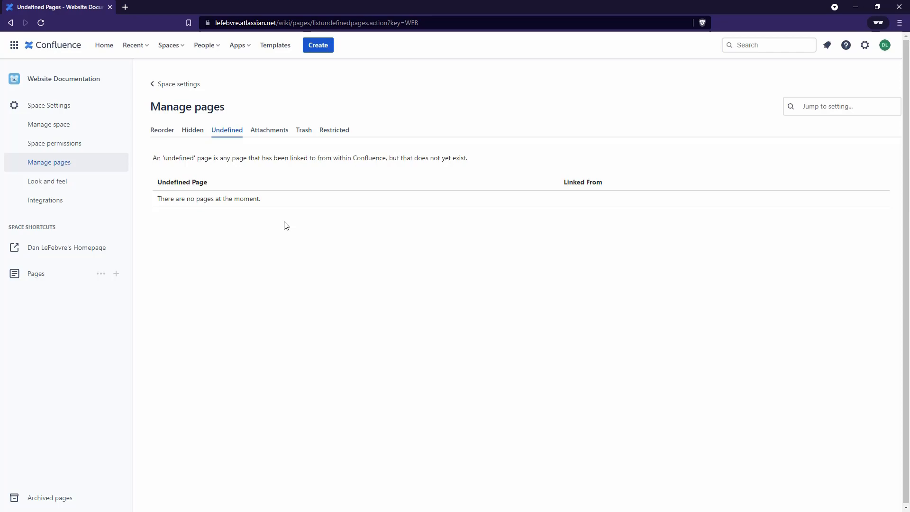
# Create a page with the body text "This is an undefined page" followed by an undefined page link, "[Page title - Undefined]()".
pyautogui.click(317, 48)
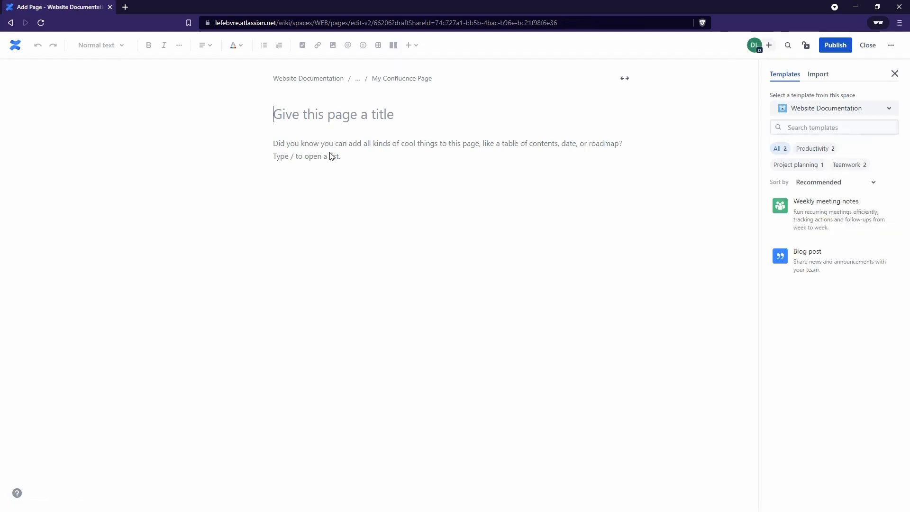
pyautogui.click(331, 157)
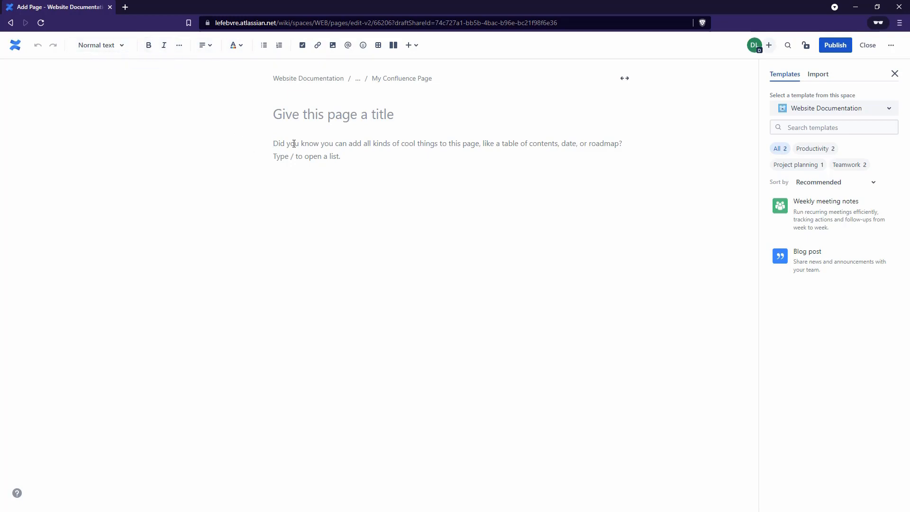
pyautogui.write('This ')
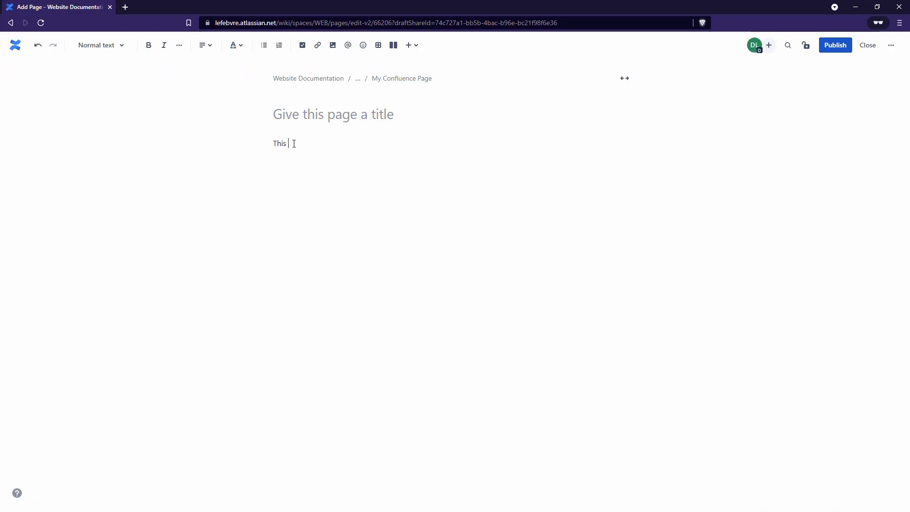
pyautogui.write('is an undefined page [Page title - U')
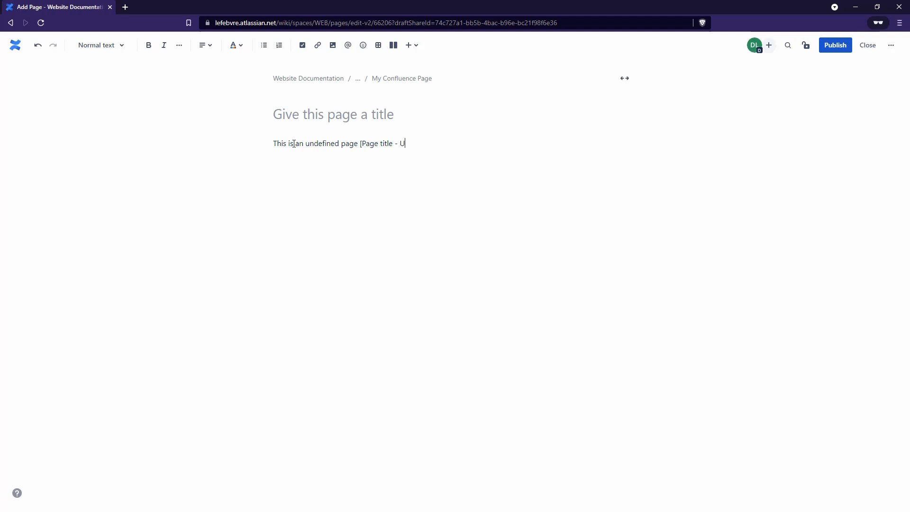
pyautogui.write('ndefined]')
pyautogui.write('(')
pyautogui.write(')')
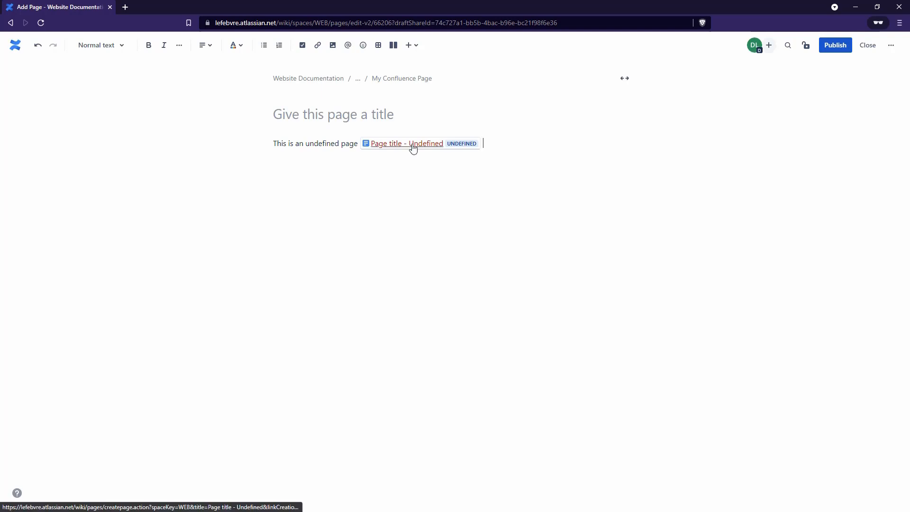
# Title the page "This page has an undefined page" and publish it.
pyautogui.click(366, 115)
pyautogui.write('This pa')
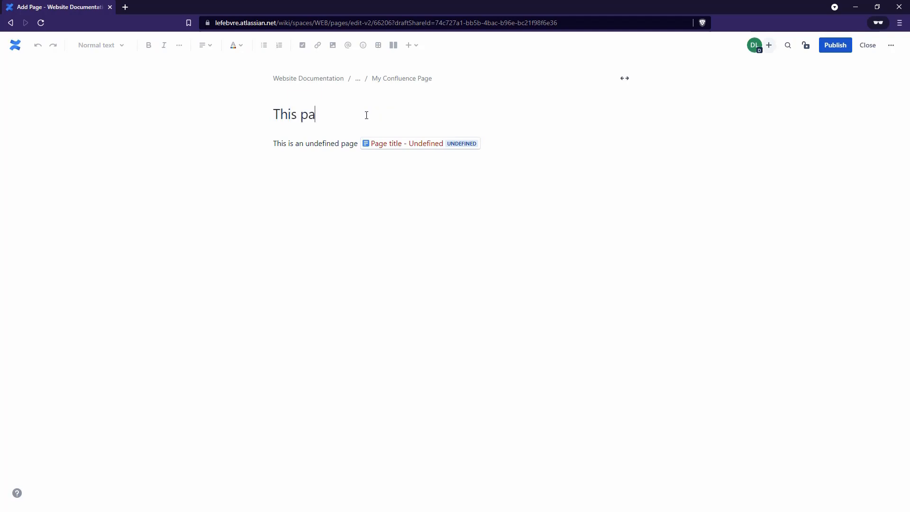
pyautogui.write('ge has an undefined page')
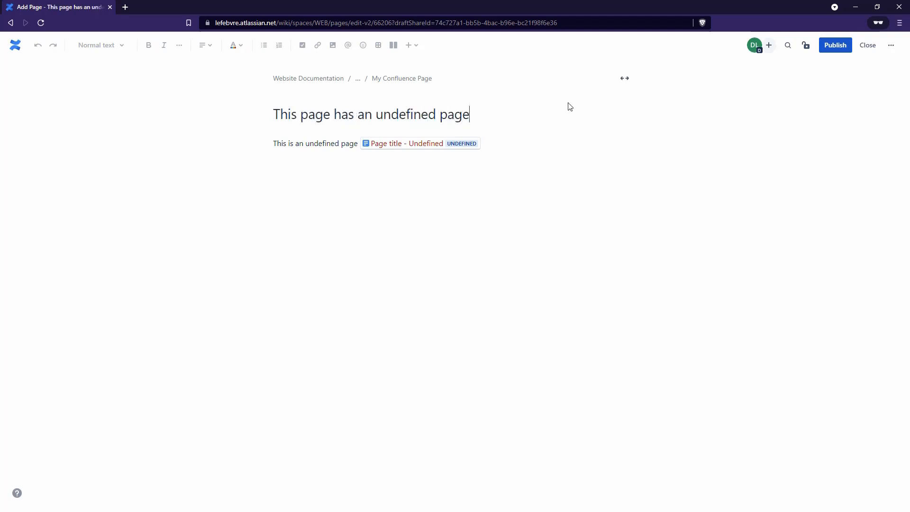
pyautogui.click(834, 45)
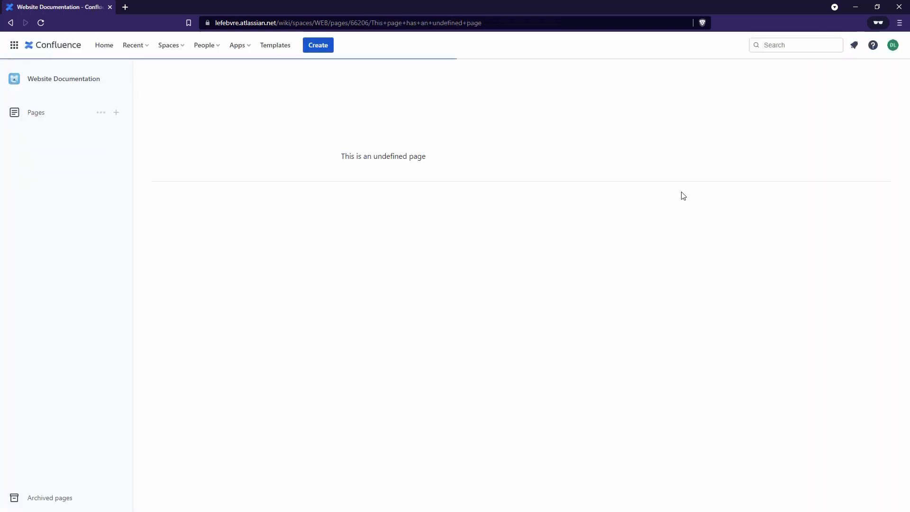
# Review the undefined pages and the trash in the space's page management settings.
pyautogui.click(64, 114)
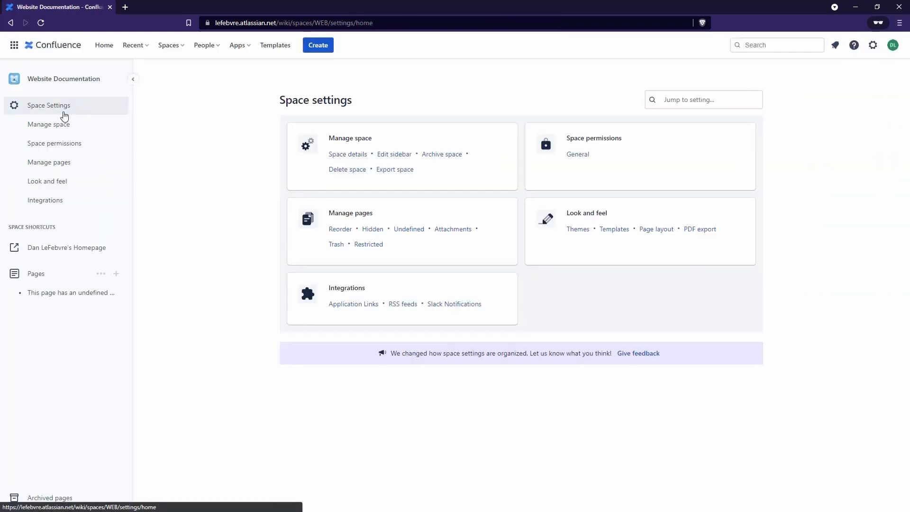
pyautogui.click(414, 232)
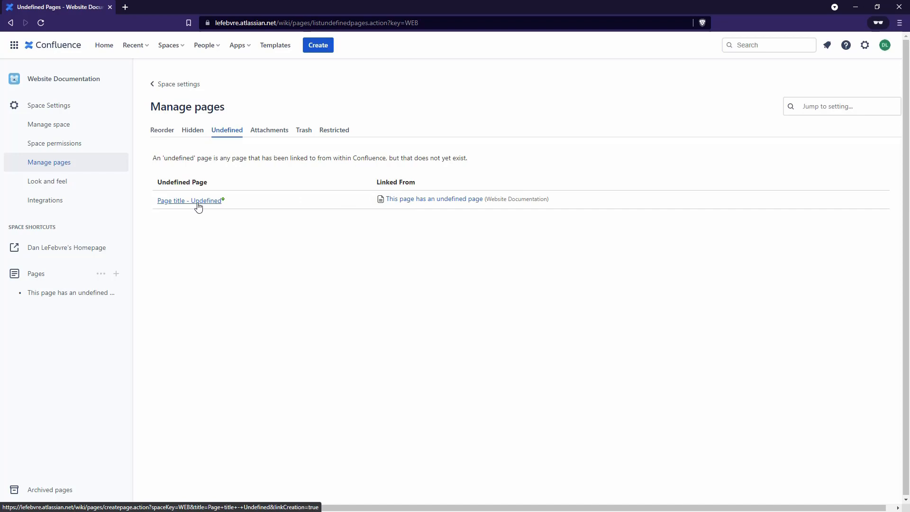
pyautogui.click(302, 135)
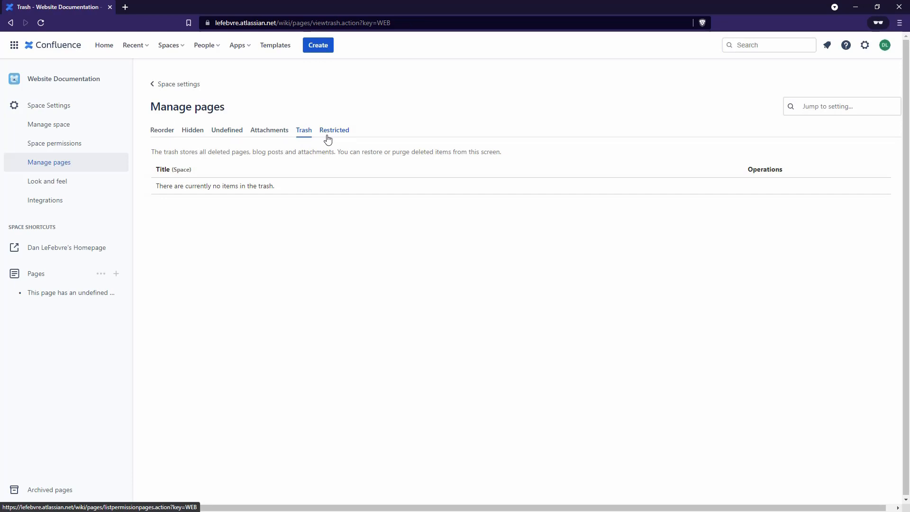
# Review the space's look and feel settings for themes, templates and the page layout's header and footer.
pyautogui.click(69, 186)
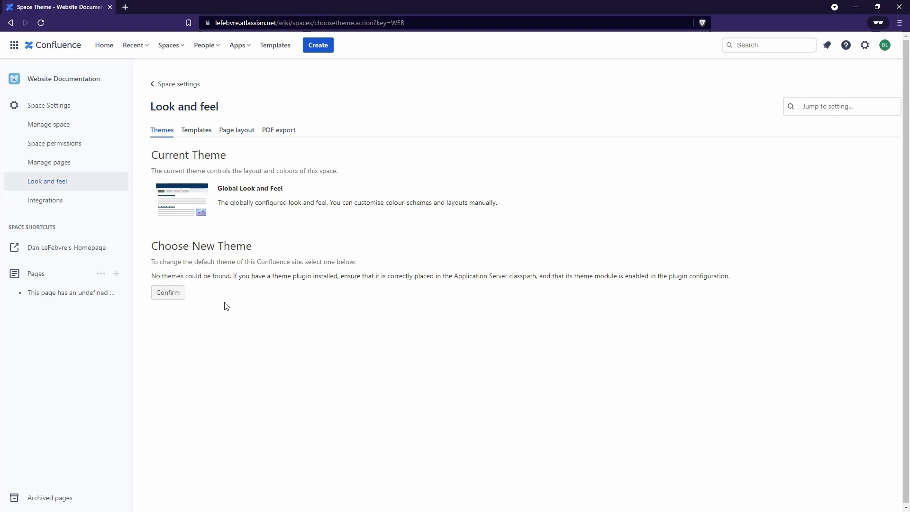
pyautogui.click(194, 134)
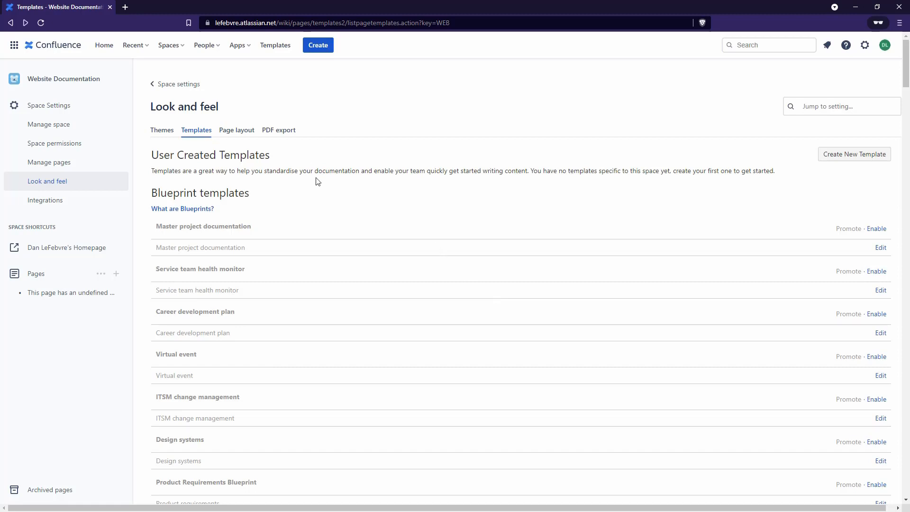
pyautogui.click(236, 131)
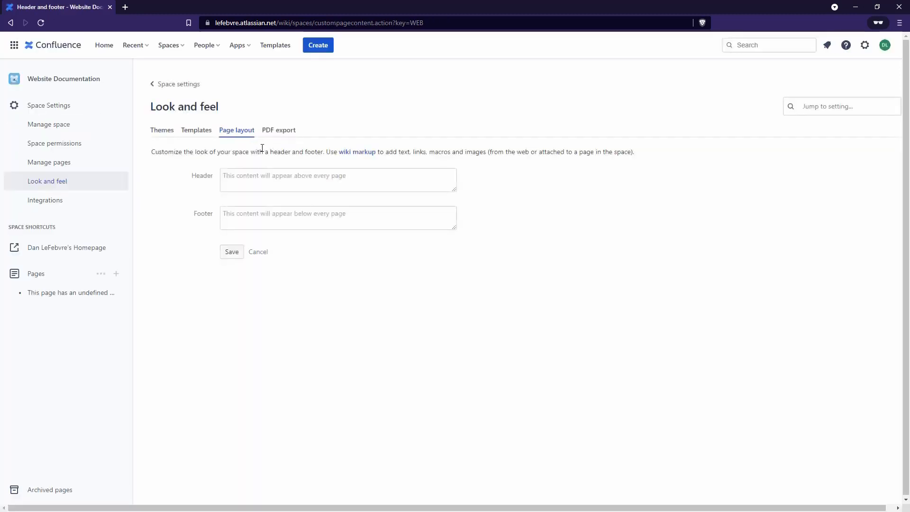
pyautogui.click(239, 182)
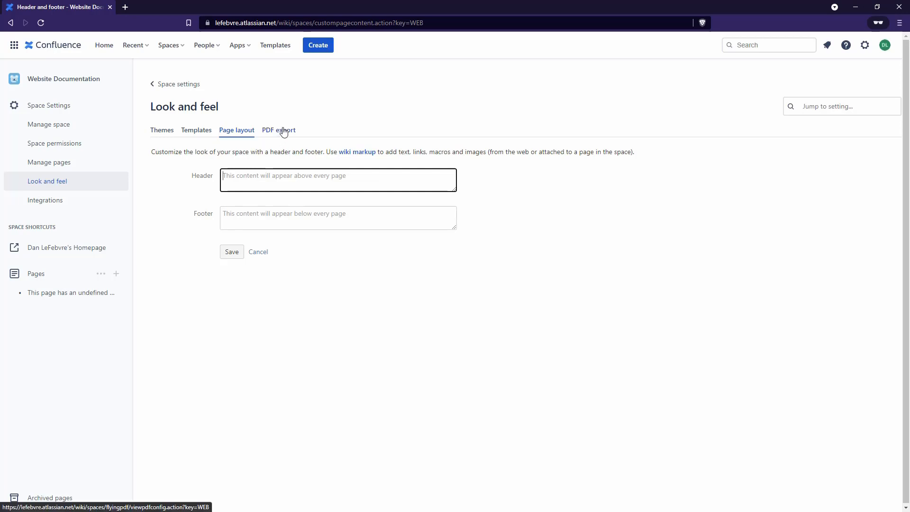
# Review the space's application links, including the Atlassian products to switch to and the applications available for a new link.
pyautogui.click(98, 203)
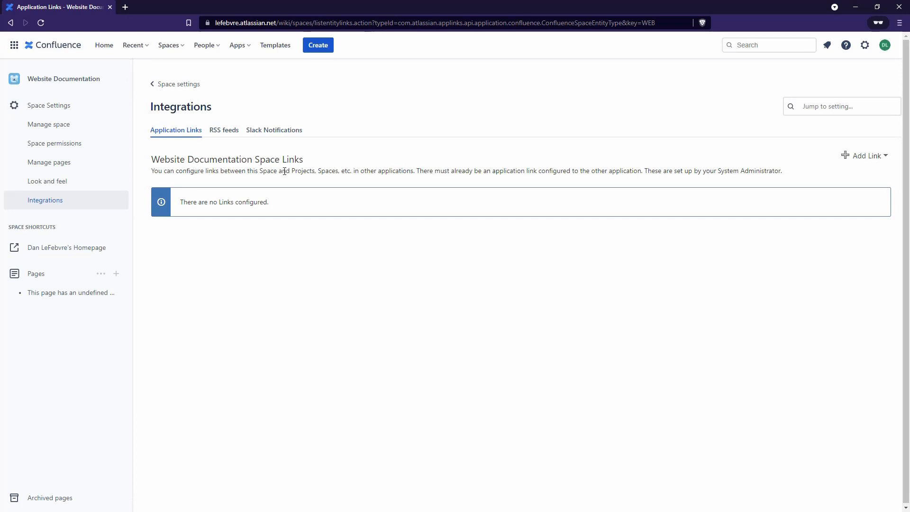
pyautogui.moveTo(781, 171); pyautogui.dragTo(717, 170)
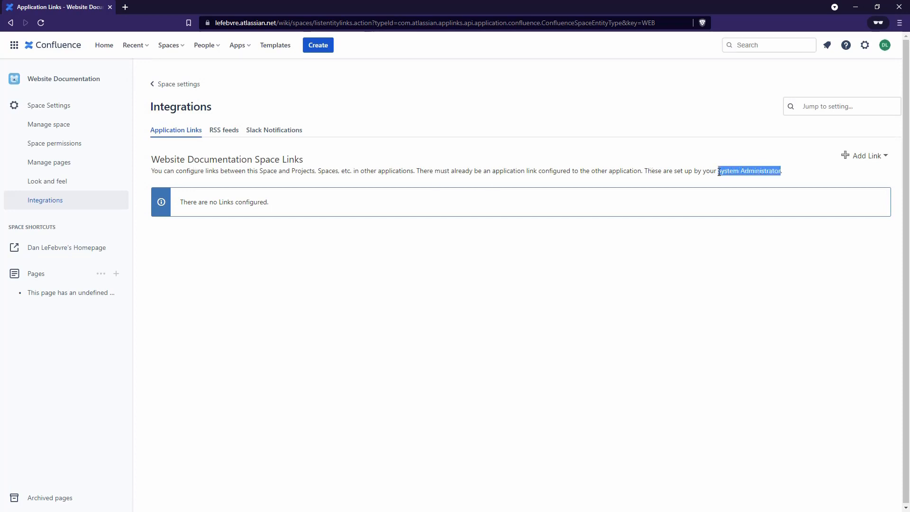
pyautogui.click(569, 171)
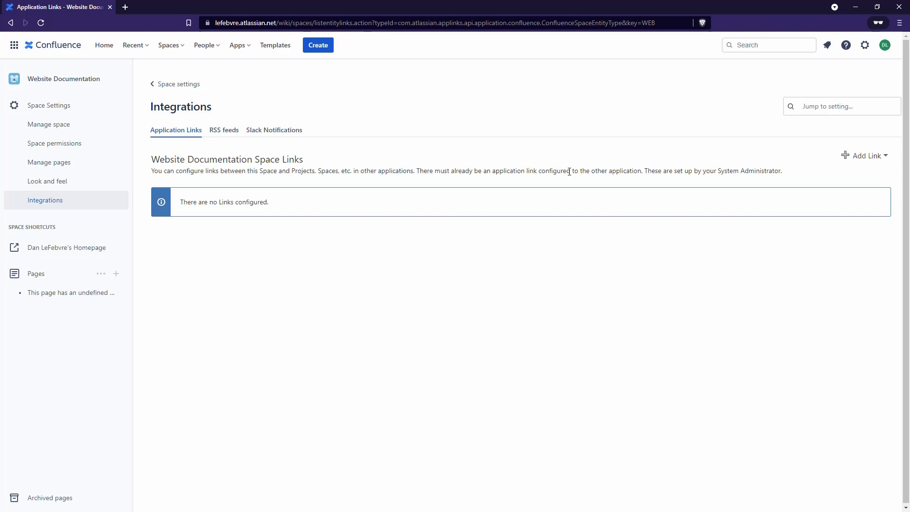
pyautogui.click(14, 46)
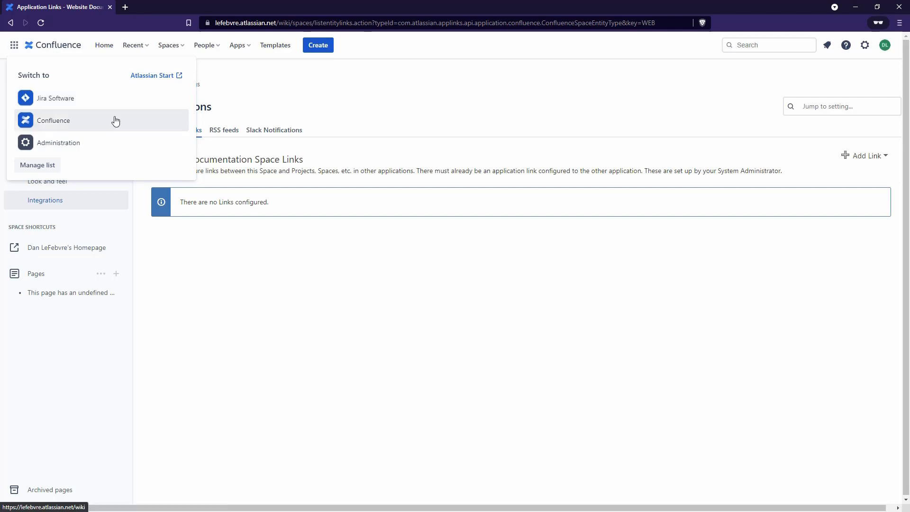
pyautogui.click(406, 247)
pyautogui.click(880, 157)
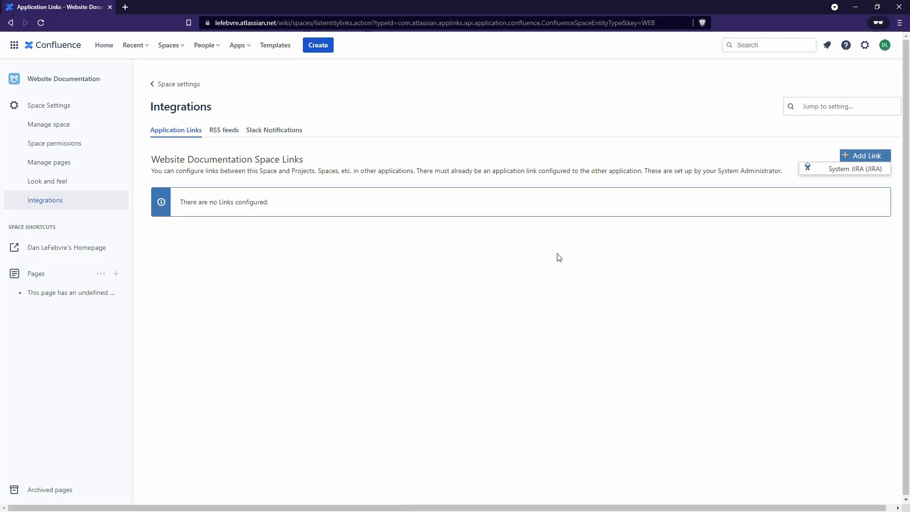
pyautogui.click(543, 261)
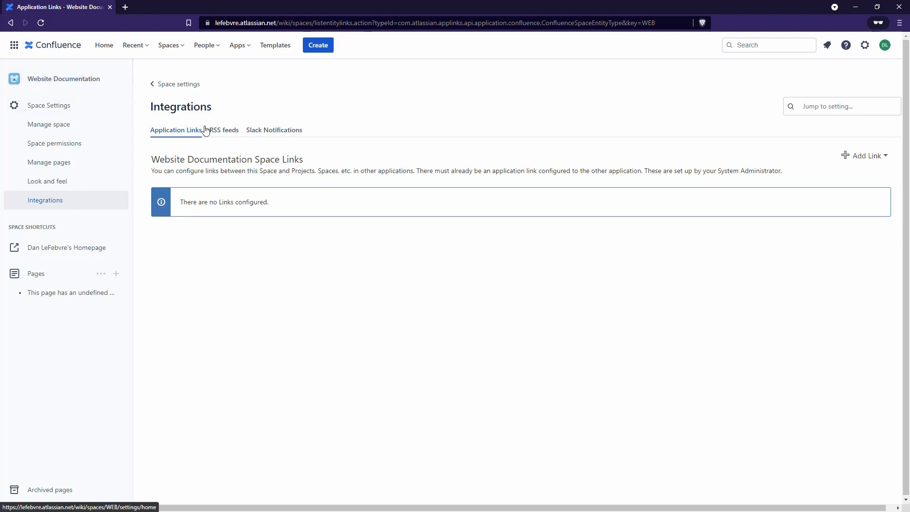
# Review the space's RSS feeds, including the link options for the Blog feed, and open the Slack notifications integration.
pyautogui.click(216, 132)
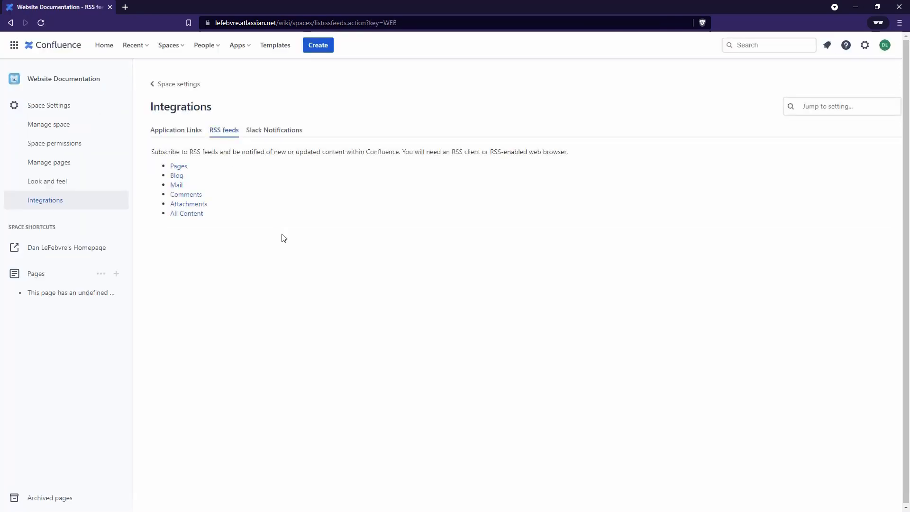
pyautogui.rightClick(179, 175)
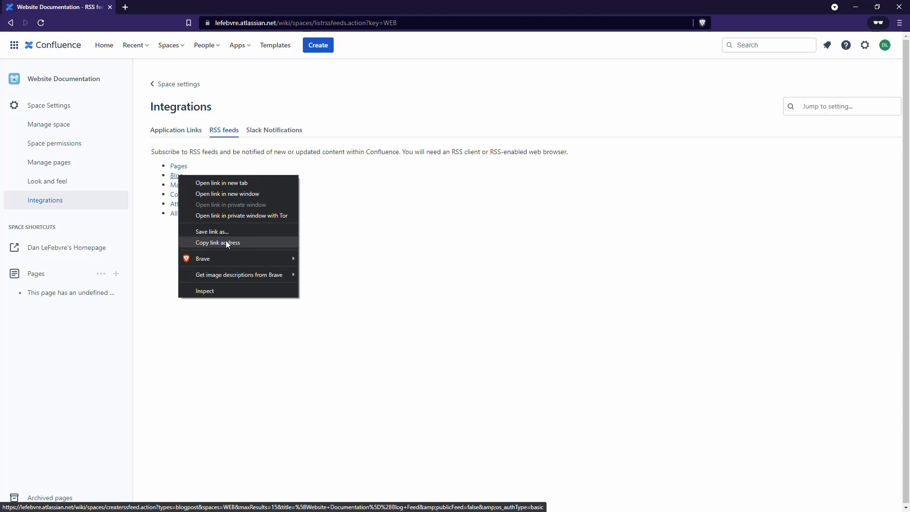
pyautogui.click(374, 225)
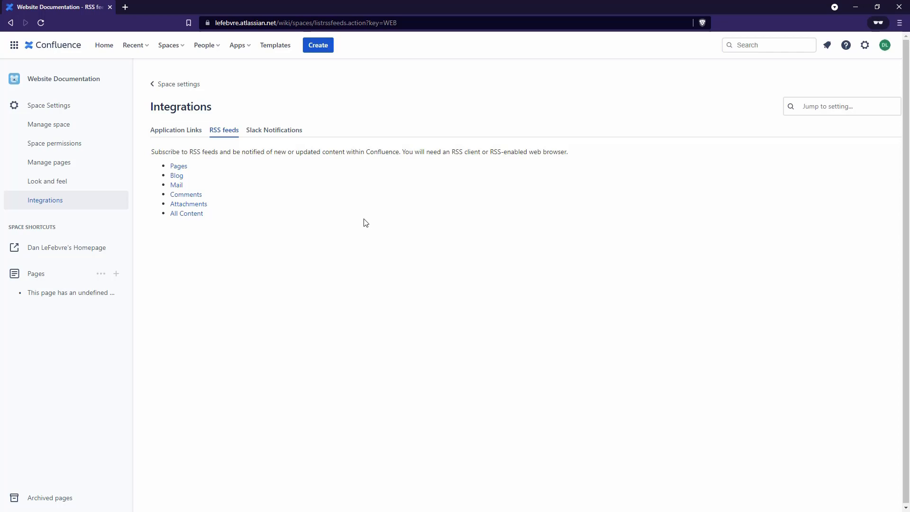
pyautogui.click(281, 136)
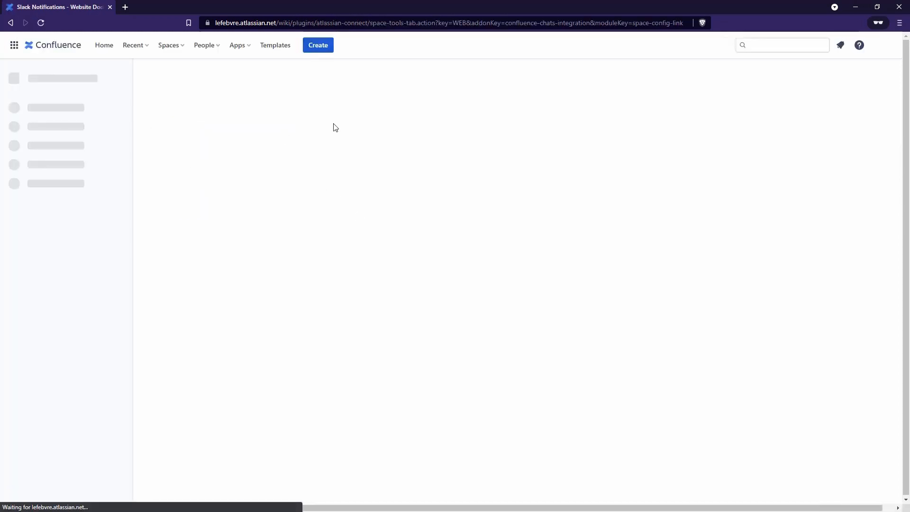